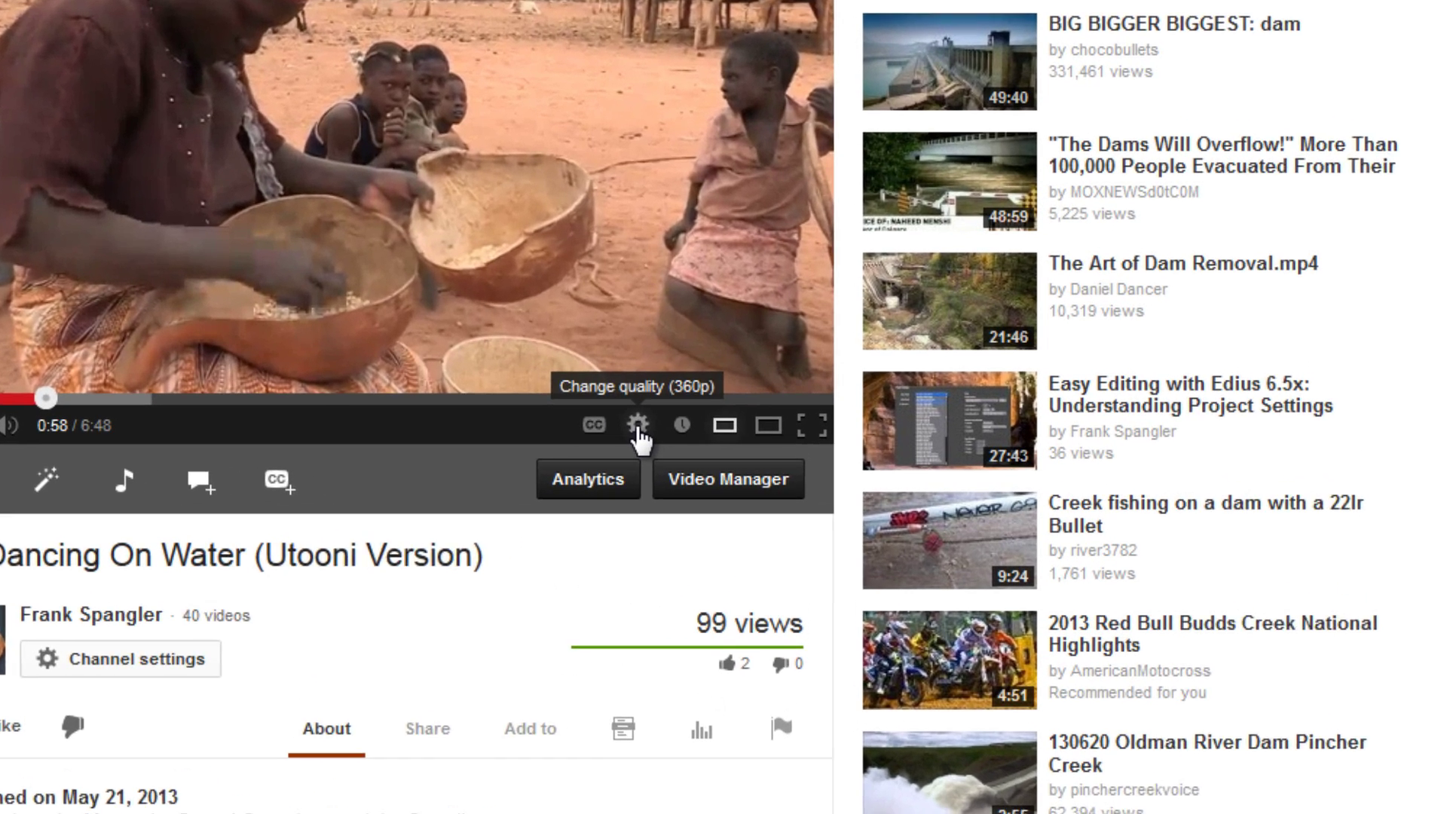
Step: Bring up the gear's quality list for Dancing On Water, which is currently playing at 360p
left_click(695, 439)
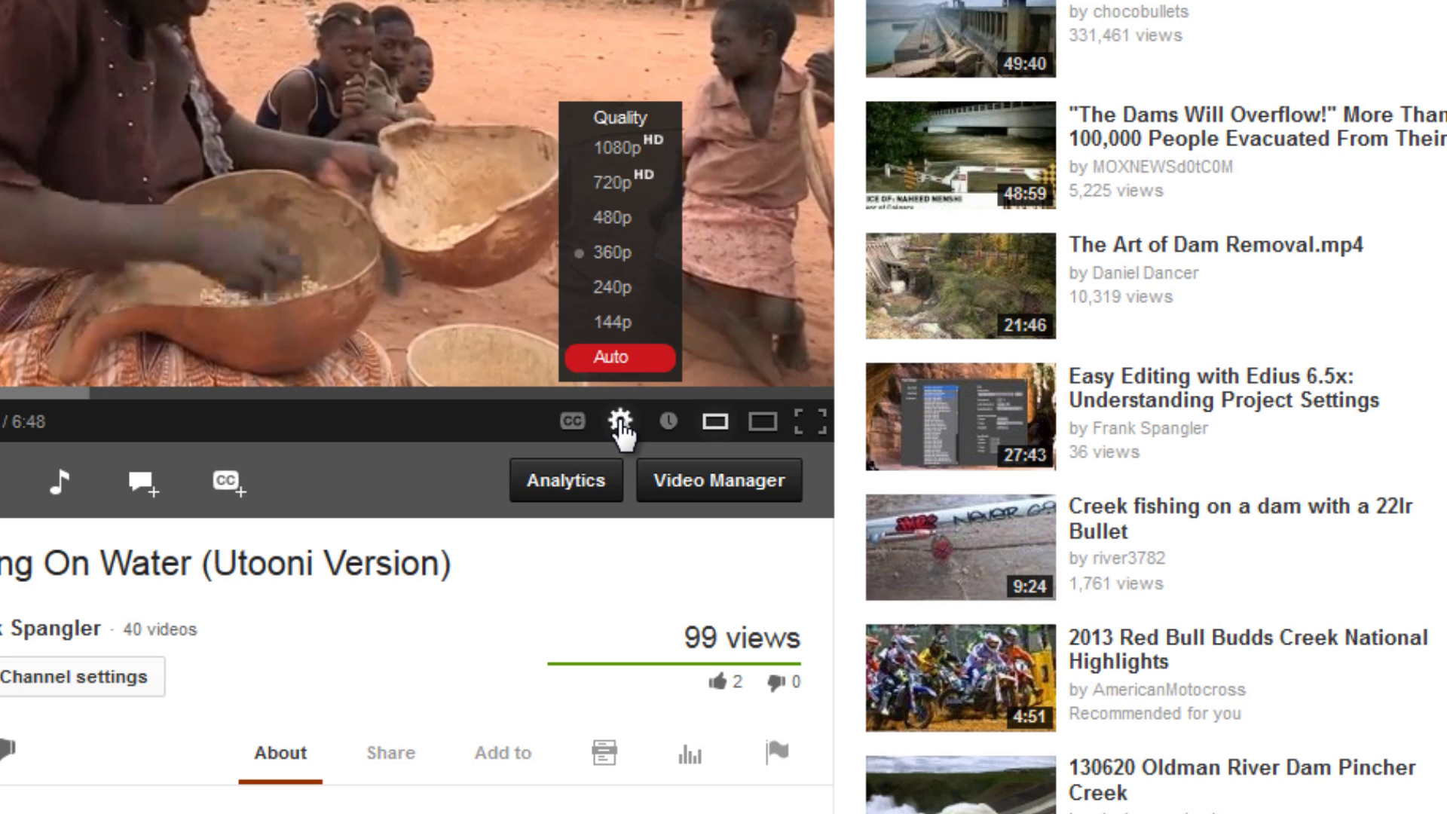
Step: Drop Dancing On Water to 144p, then switch it to 480p
left_click(622, 326)
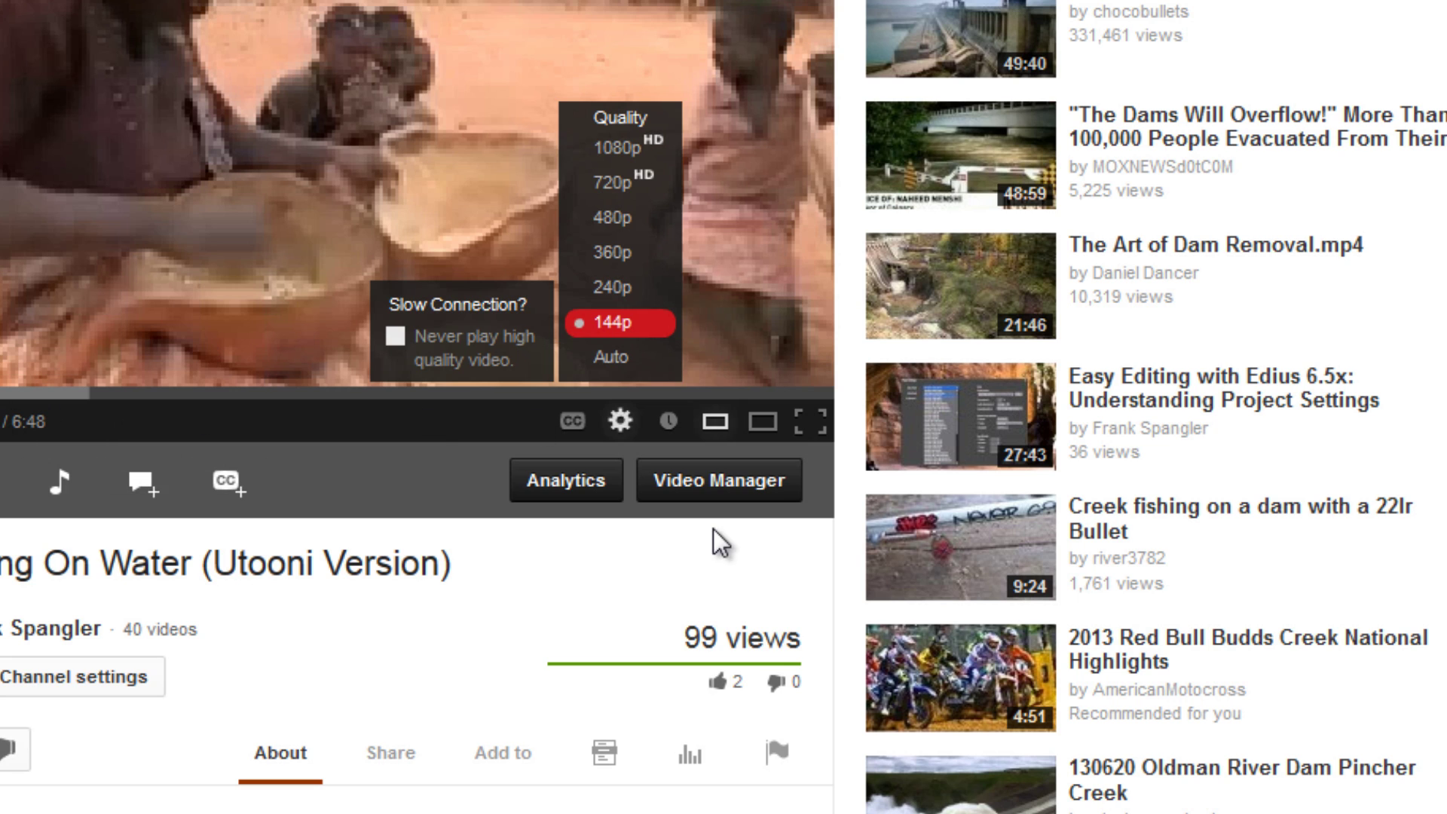
left_click(626, 219)
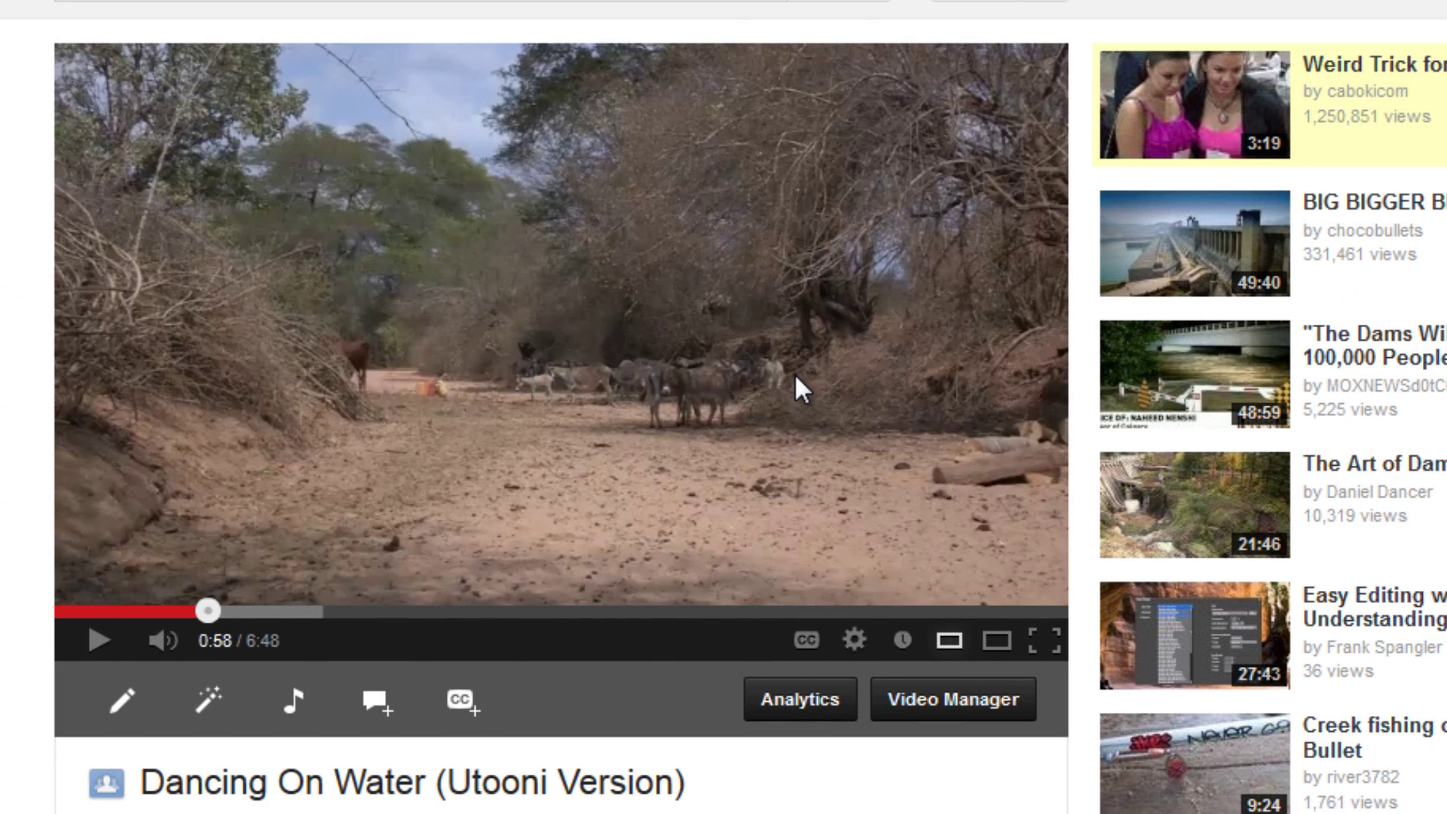
Step: Reopen the video's quality options to choose 1080p HD
left_click(854, 641)
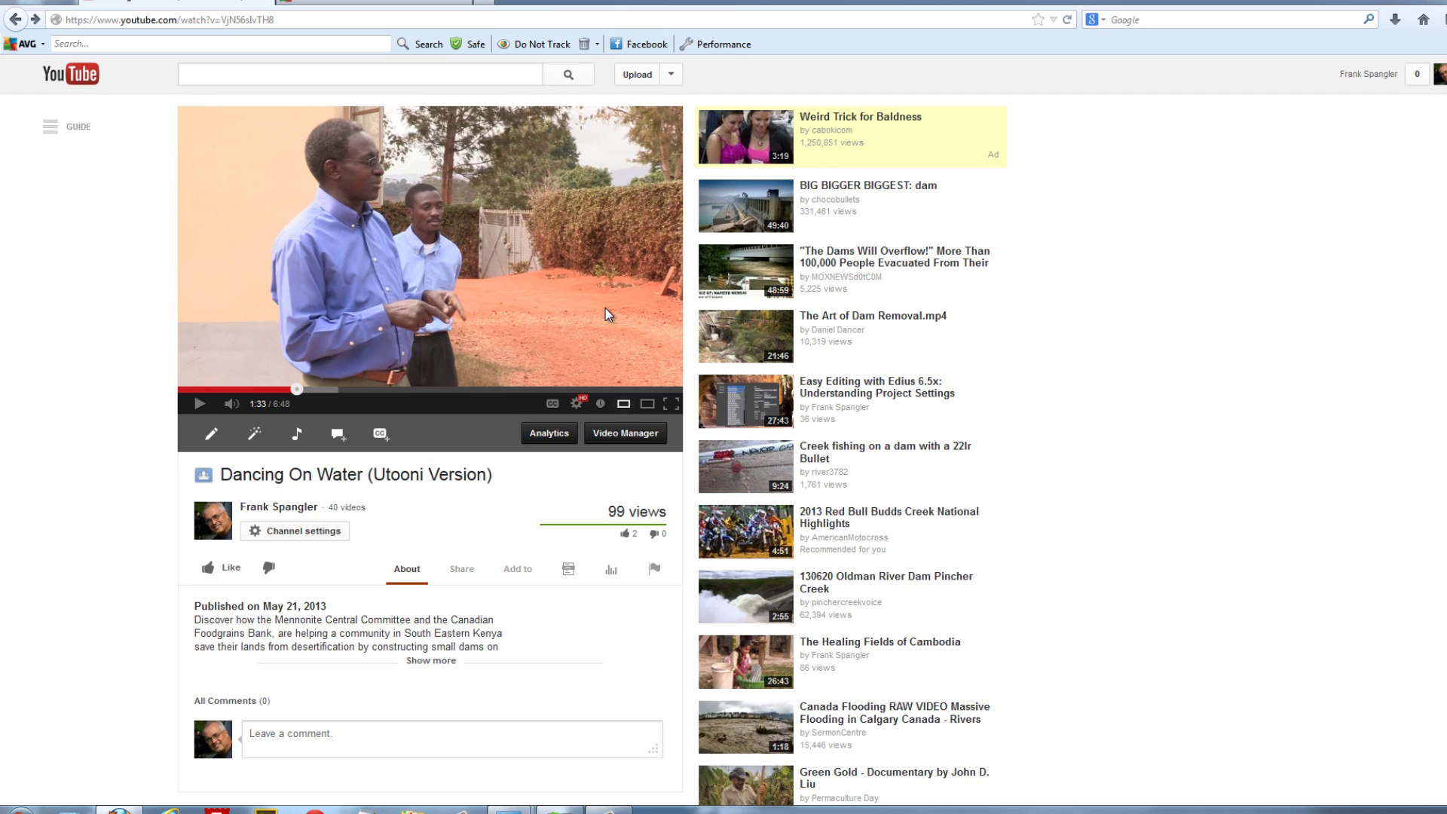
left_click(578, 405)
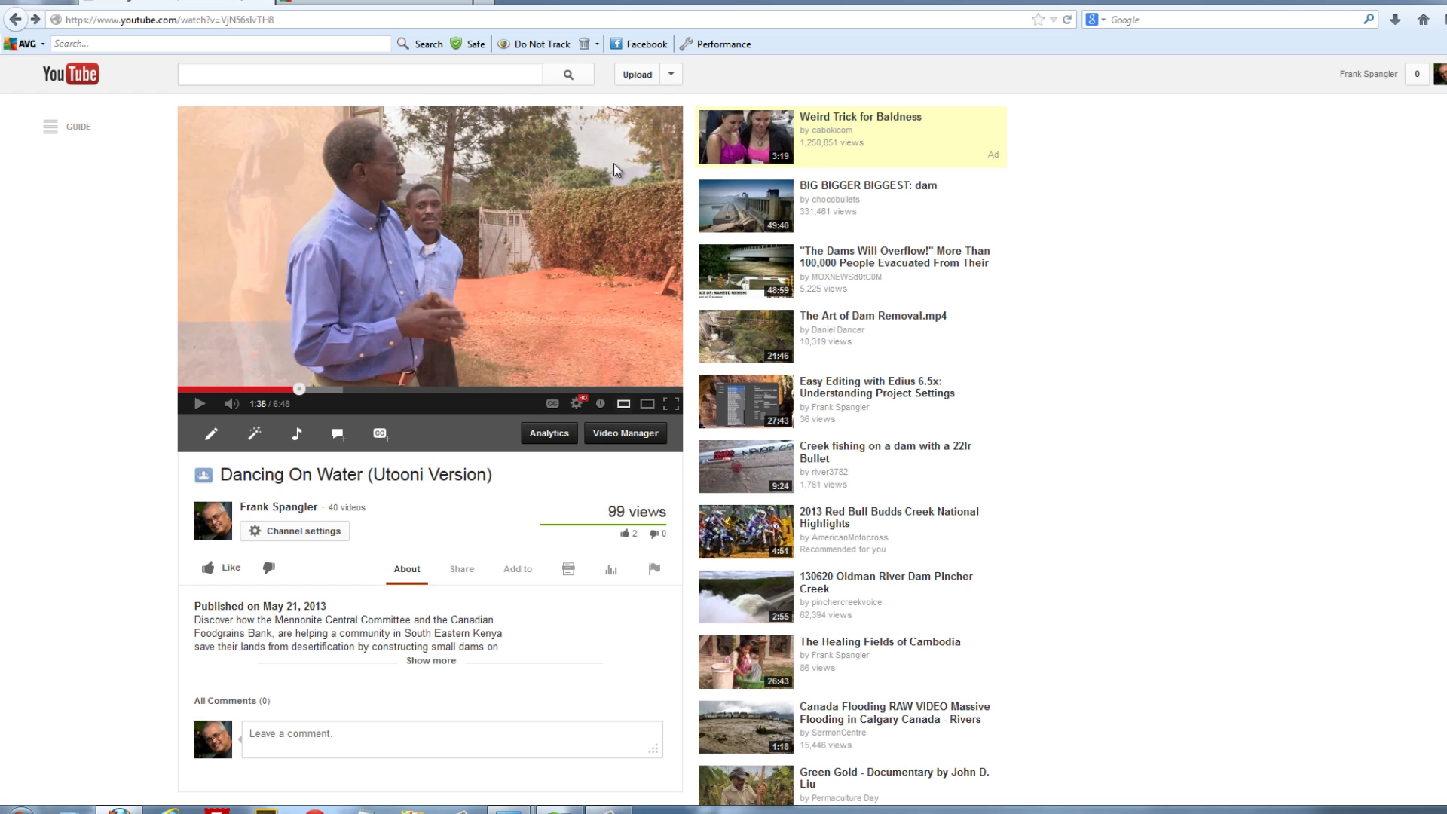
Step: Go to YouTube's upload page and open its Uploading Instructions help link
left_click(671, 76)
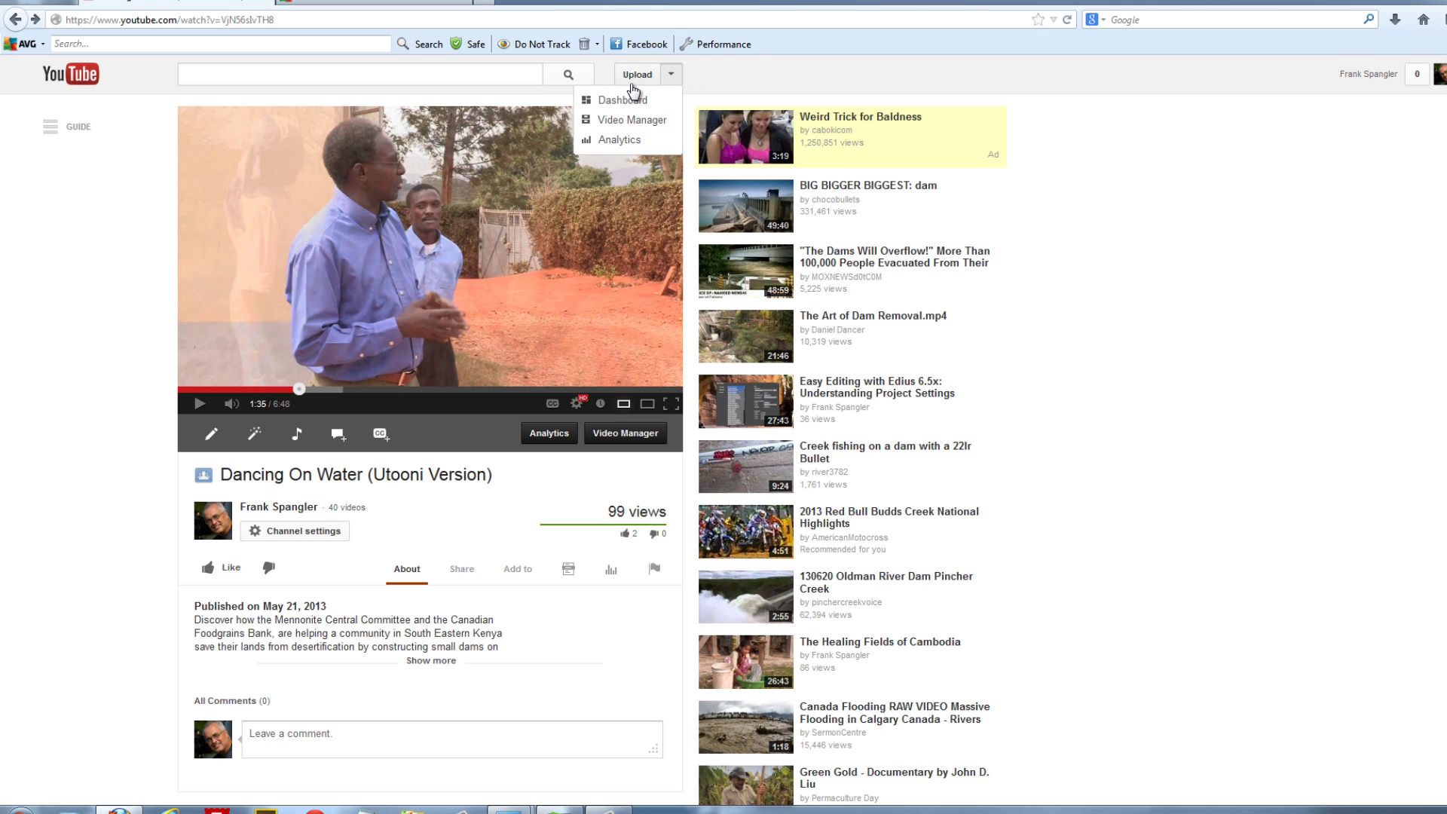
left_click(378, 262)
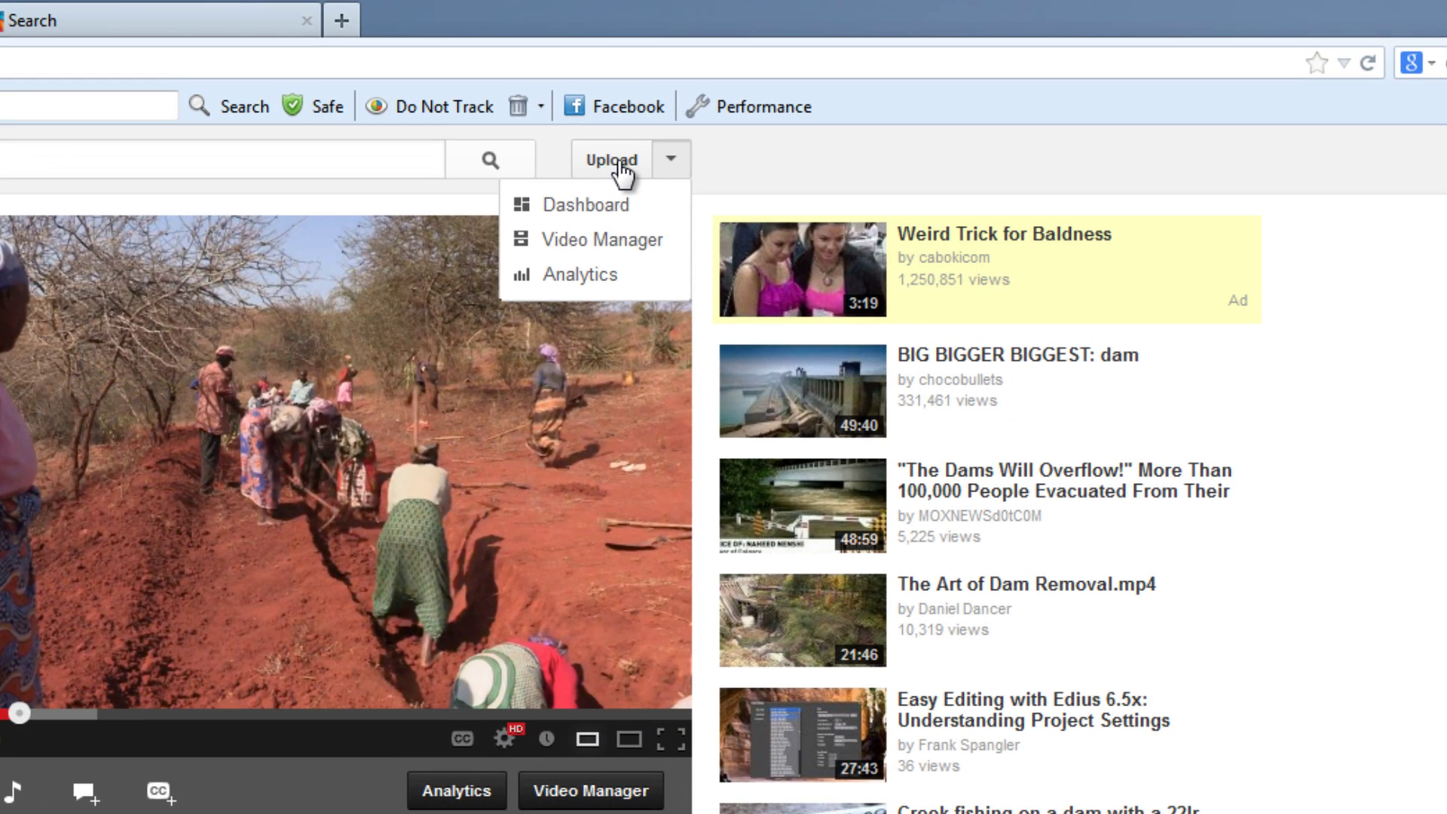
left_click(621, 164)
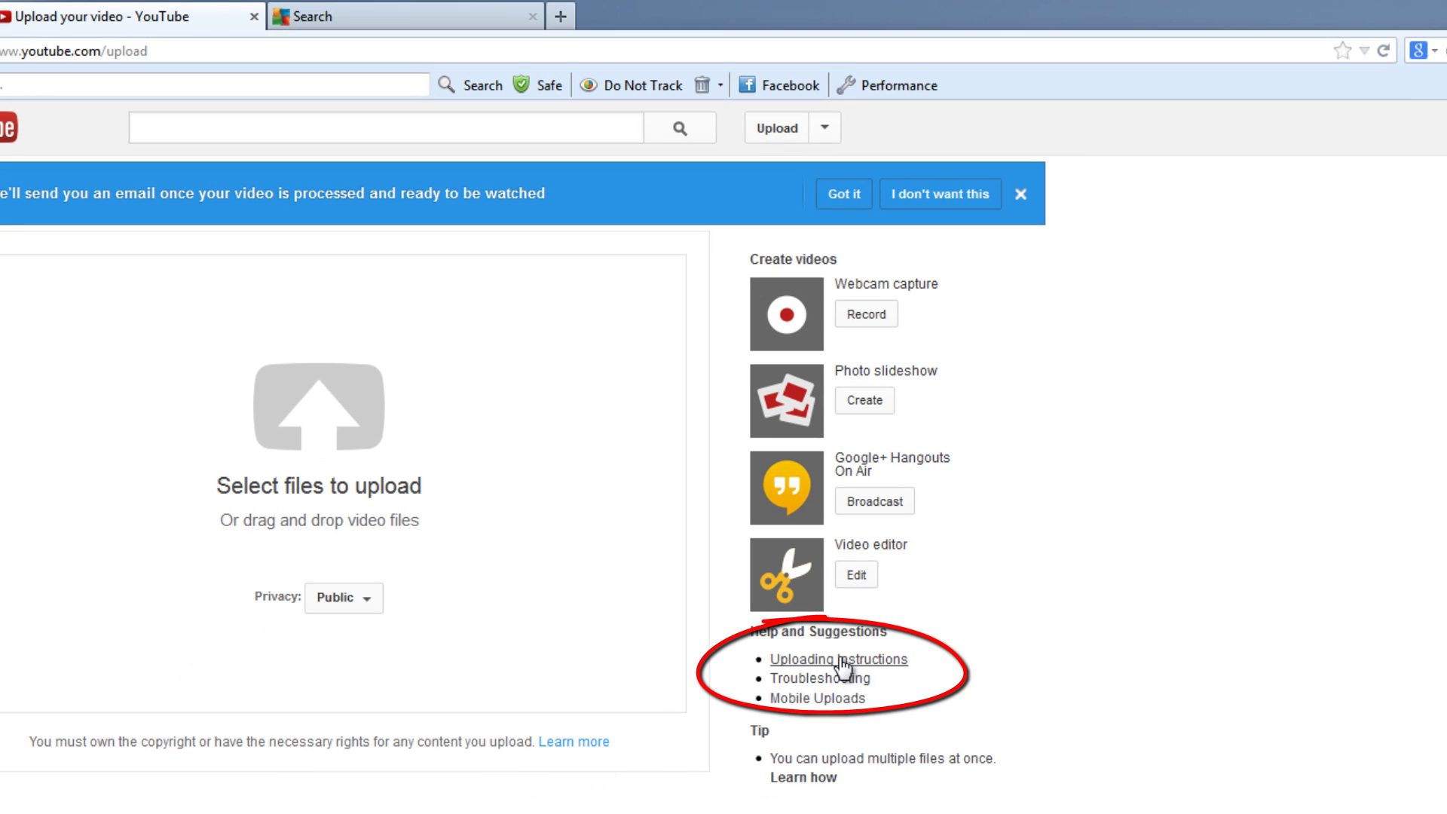
left_click(867, 662)
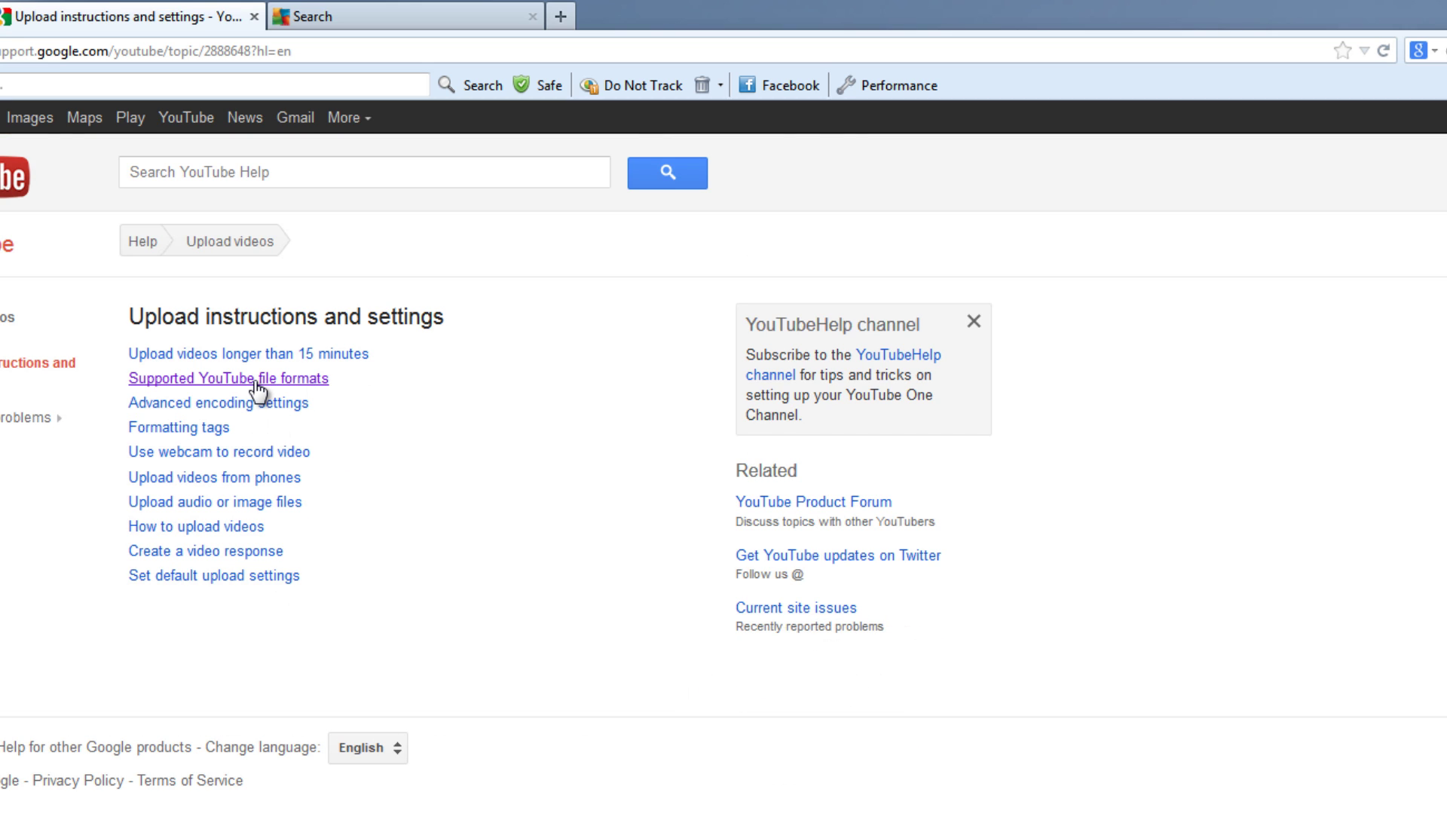
Step: Follow the 'Supported YouTube file formats' link to list .MOV, .AVI, .WMV and others
left_click(256, 381)
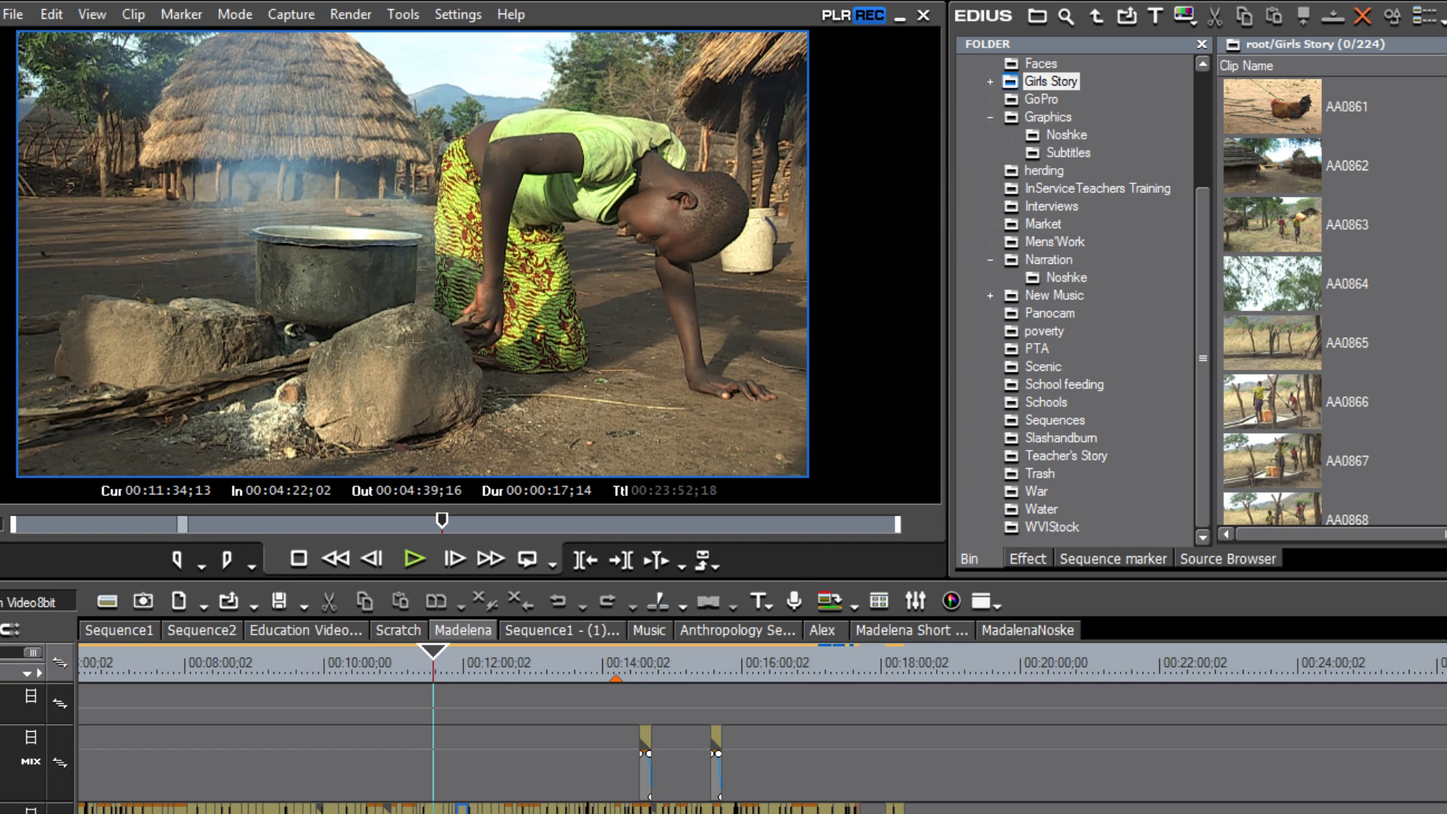
Step: Mark In at 00:03:02;05 and Out at 00:17:39;11, then open Print to File with F11
left_click_drag(432, 647, 80, 648)
key("i")
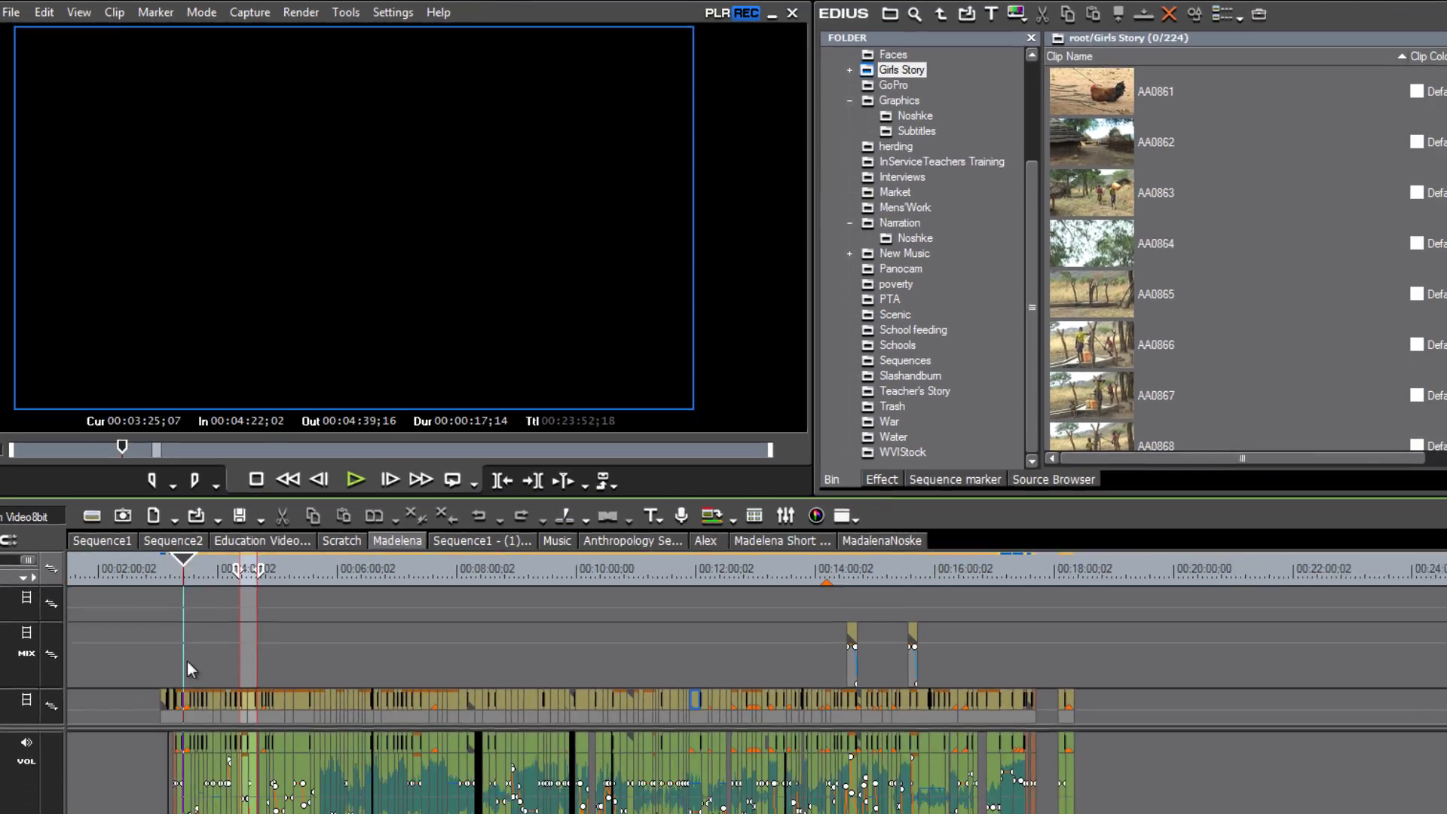
key("End")
key("o")
key("F11")
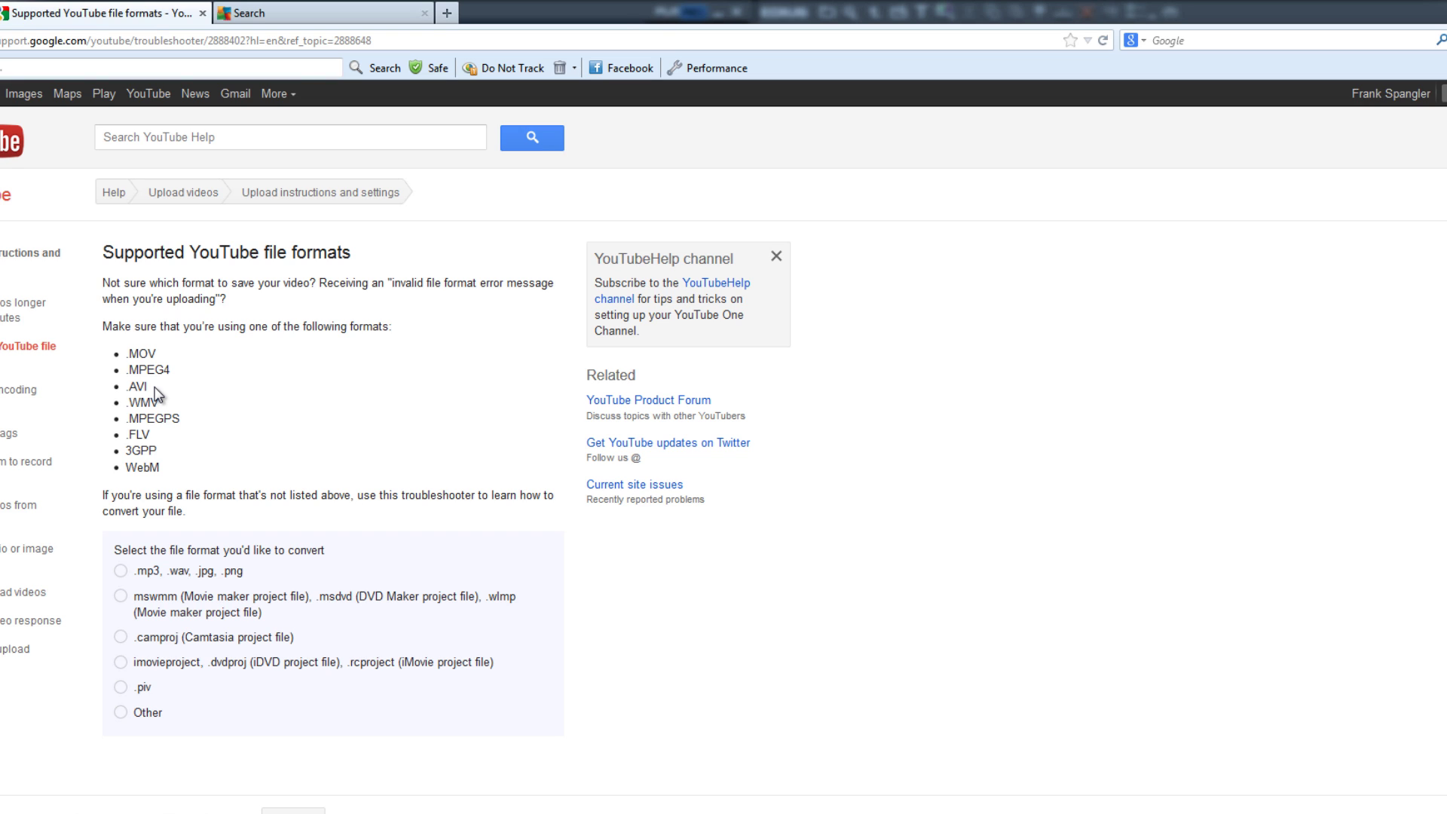
Step: Switch from the browser back to EDIUS's Print to File dialog
mouse_move(68, 812)
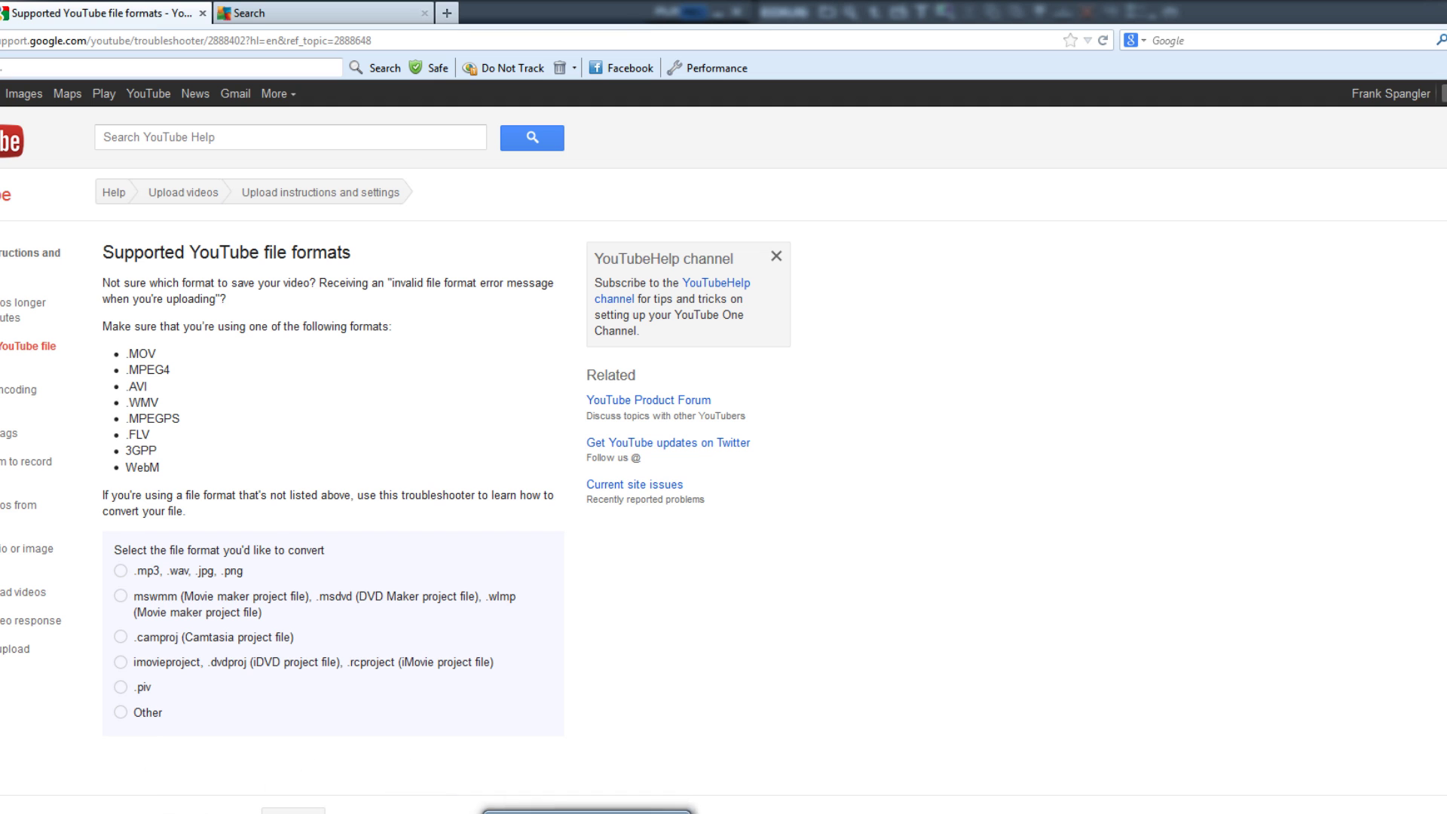
left_click(558, 802)
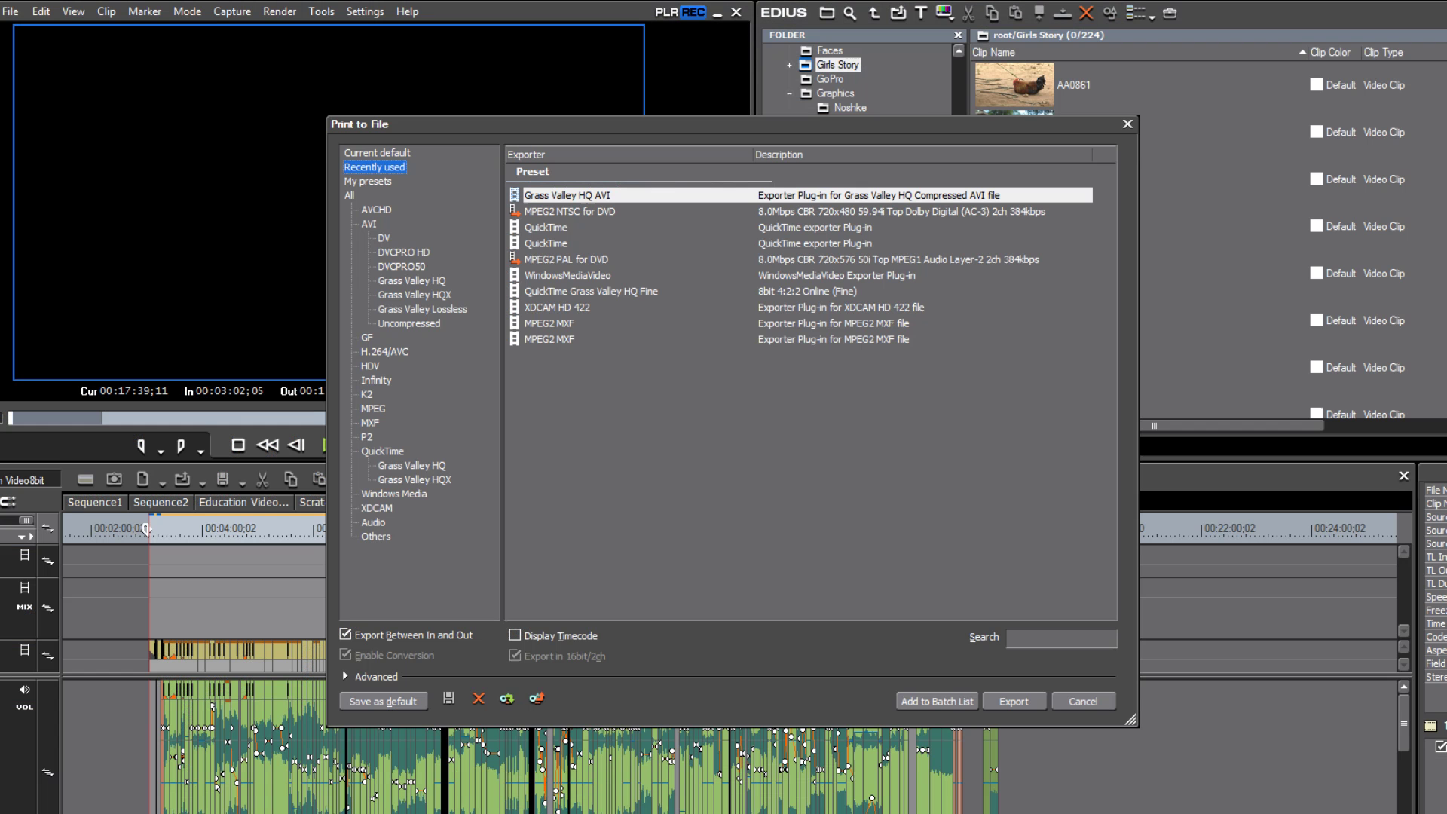
Step: Browse the Grass Valley HQ presets, then open the Windows Media category to reach the WindowsMediaVideo exporter
left_click(404, 281)
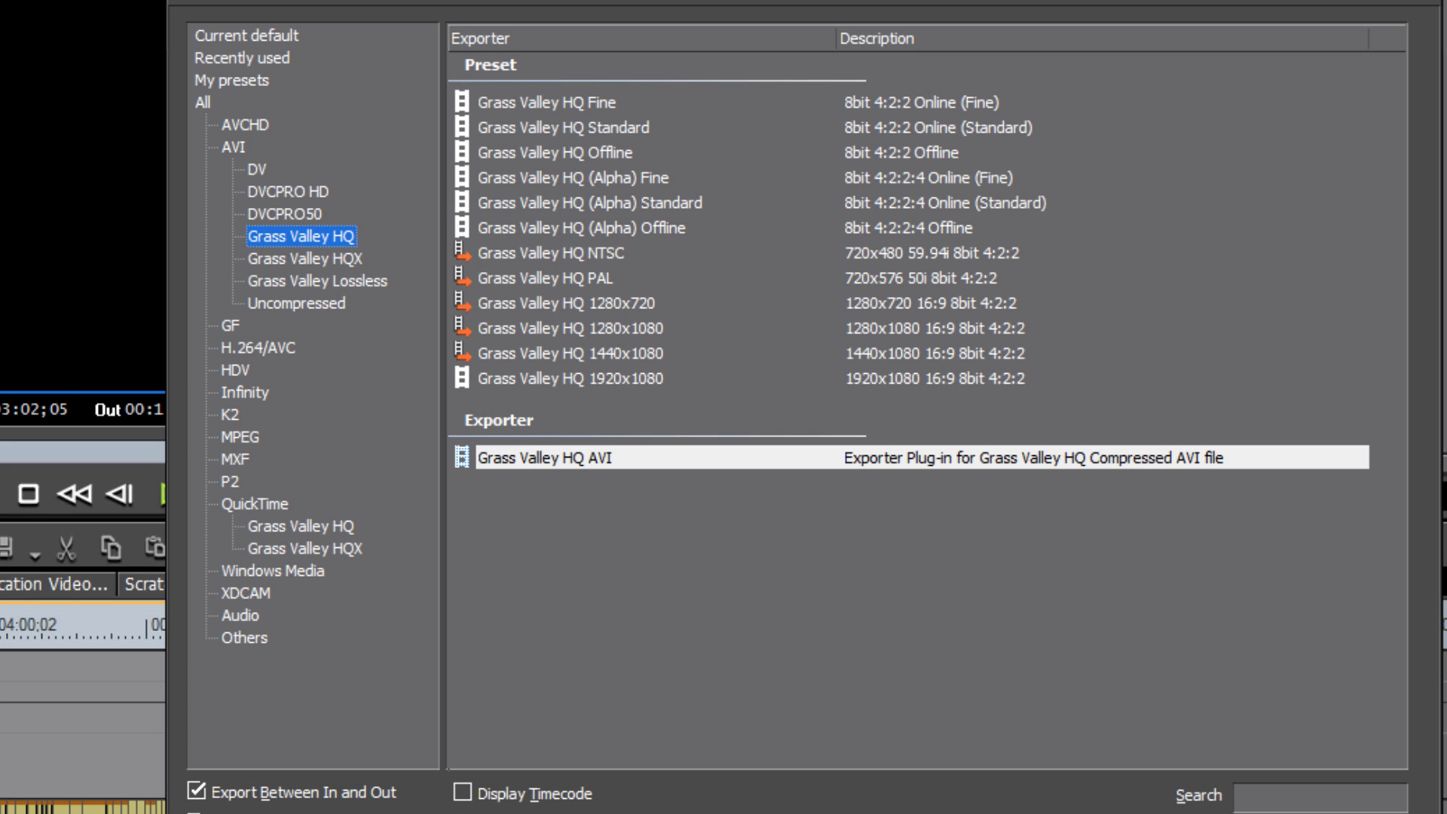
left_click(292, 572)
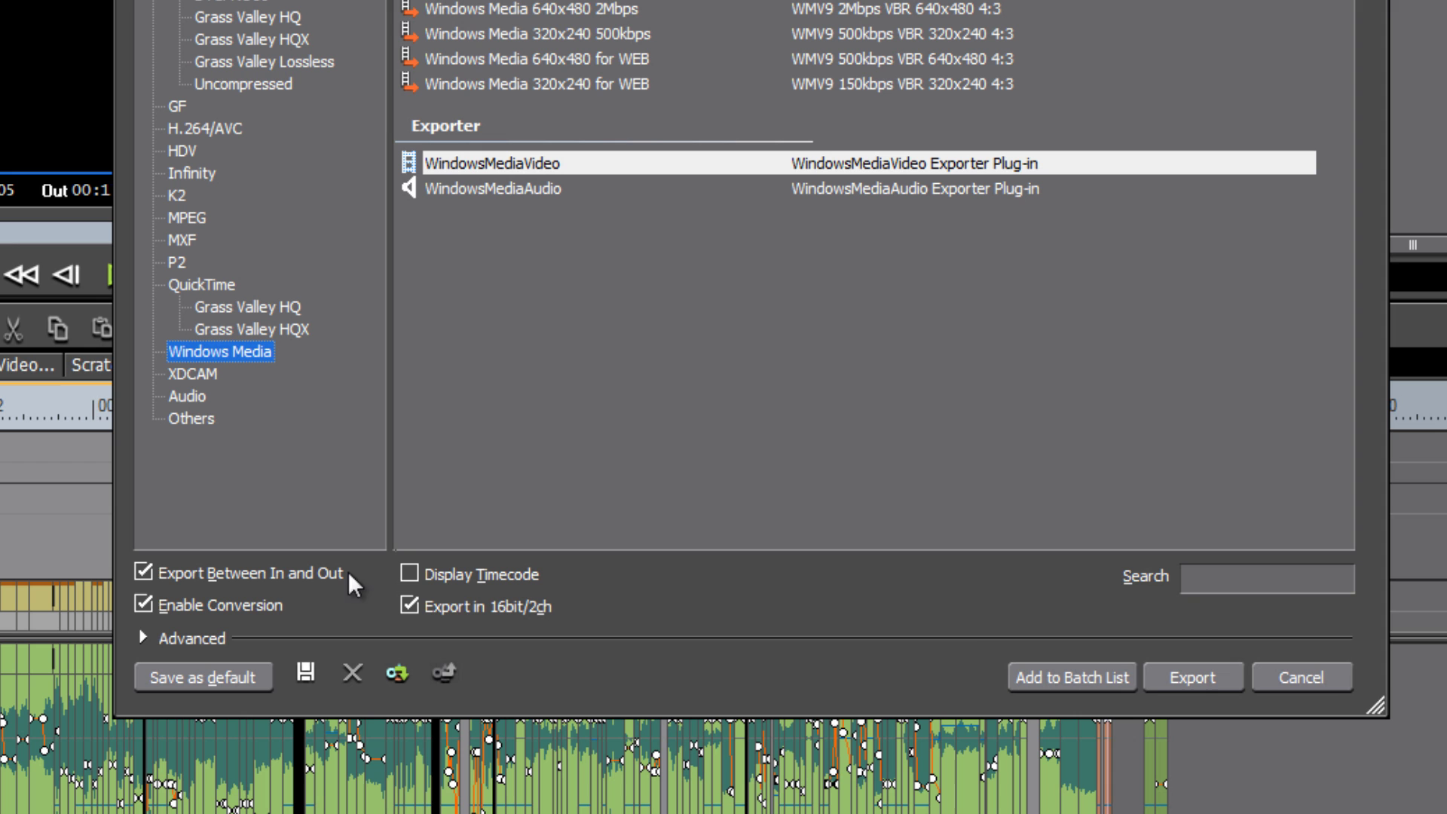
Step: Go to the WMV save dialog and name the file NewHope
left_click(1187, 680)
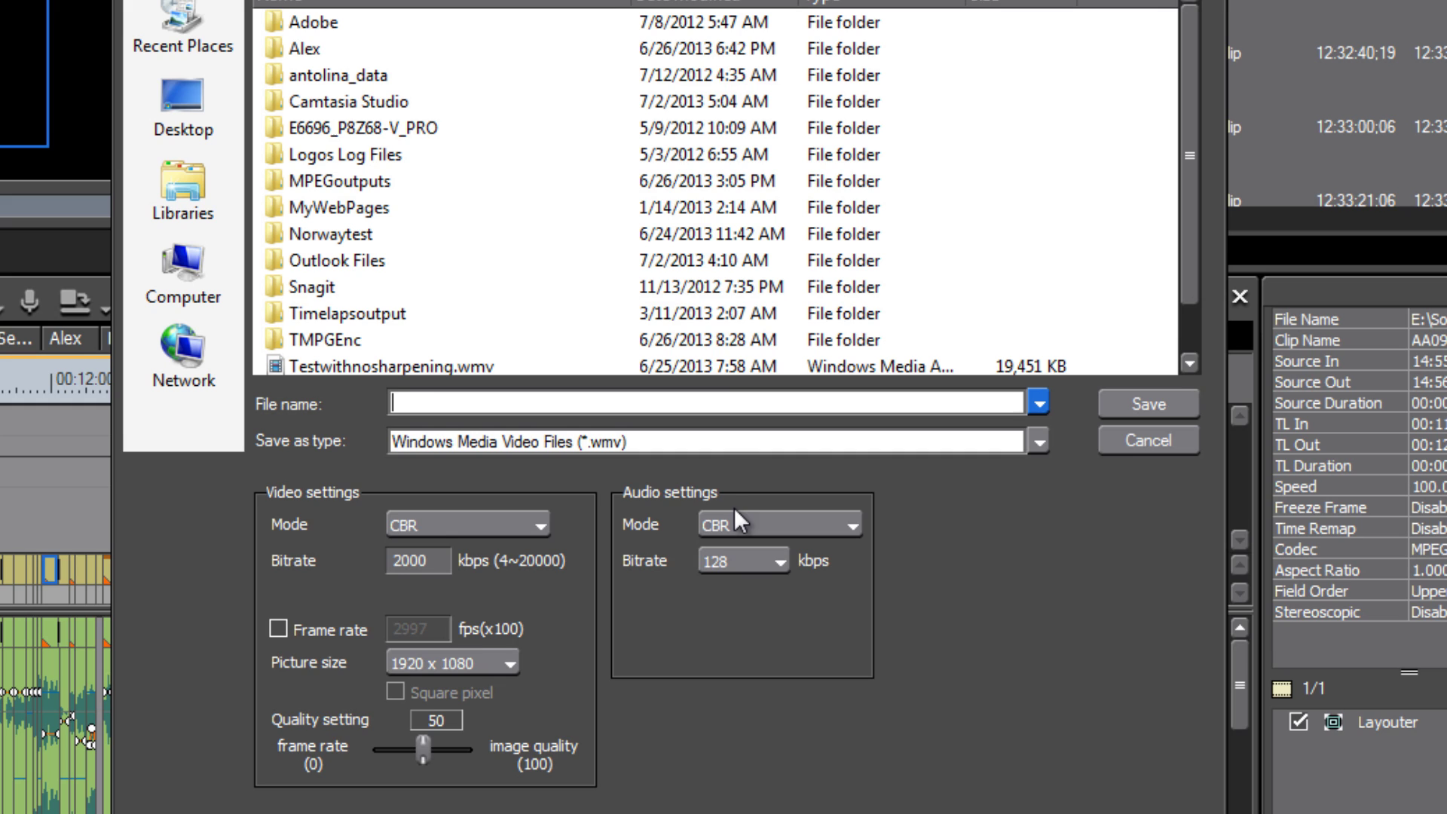
type("NewHope")
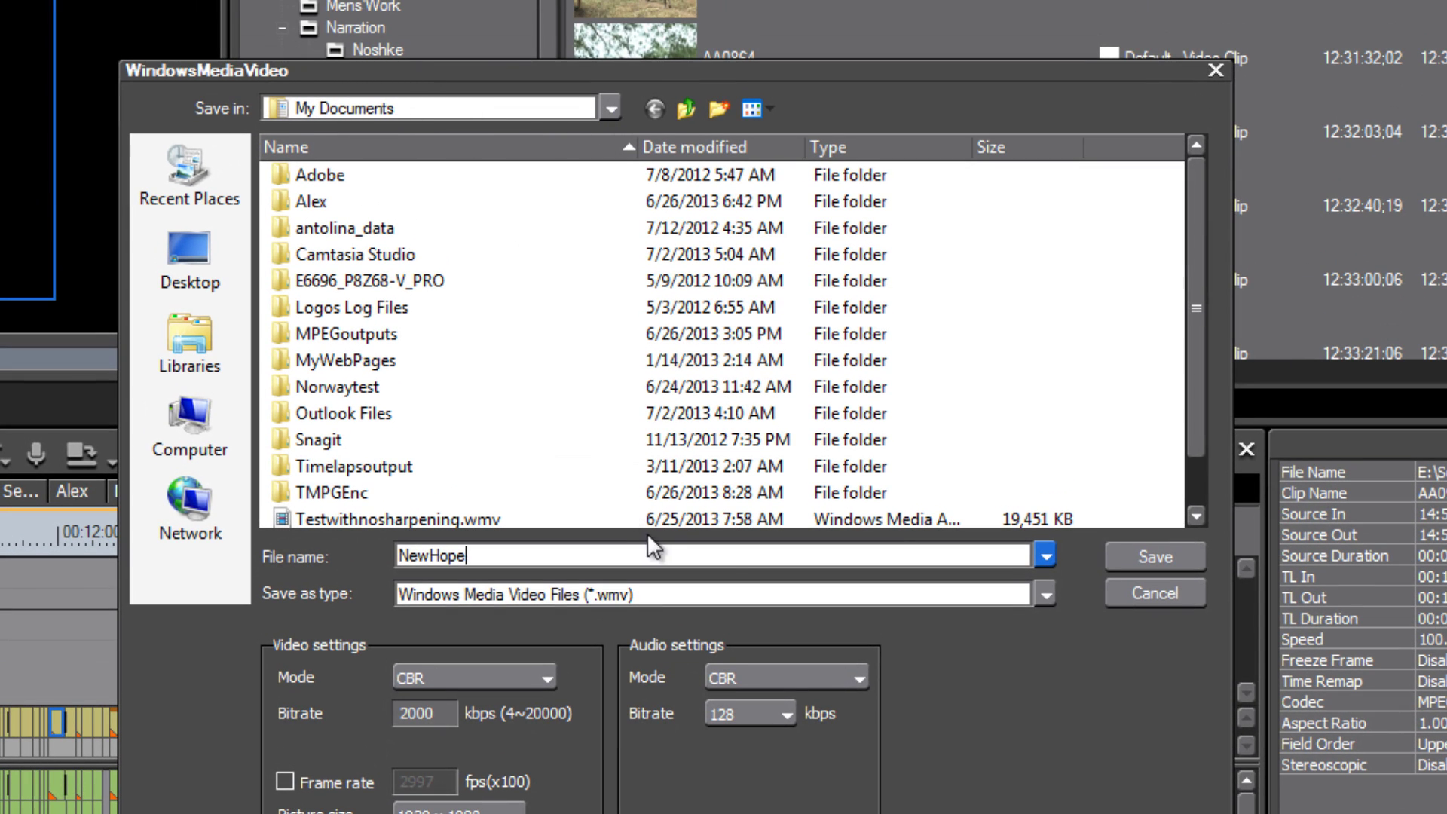
key("Tab")
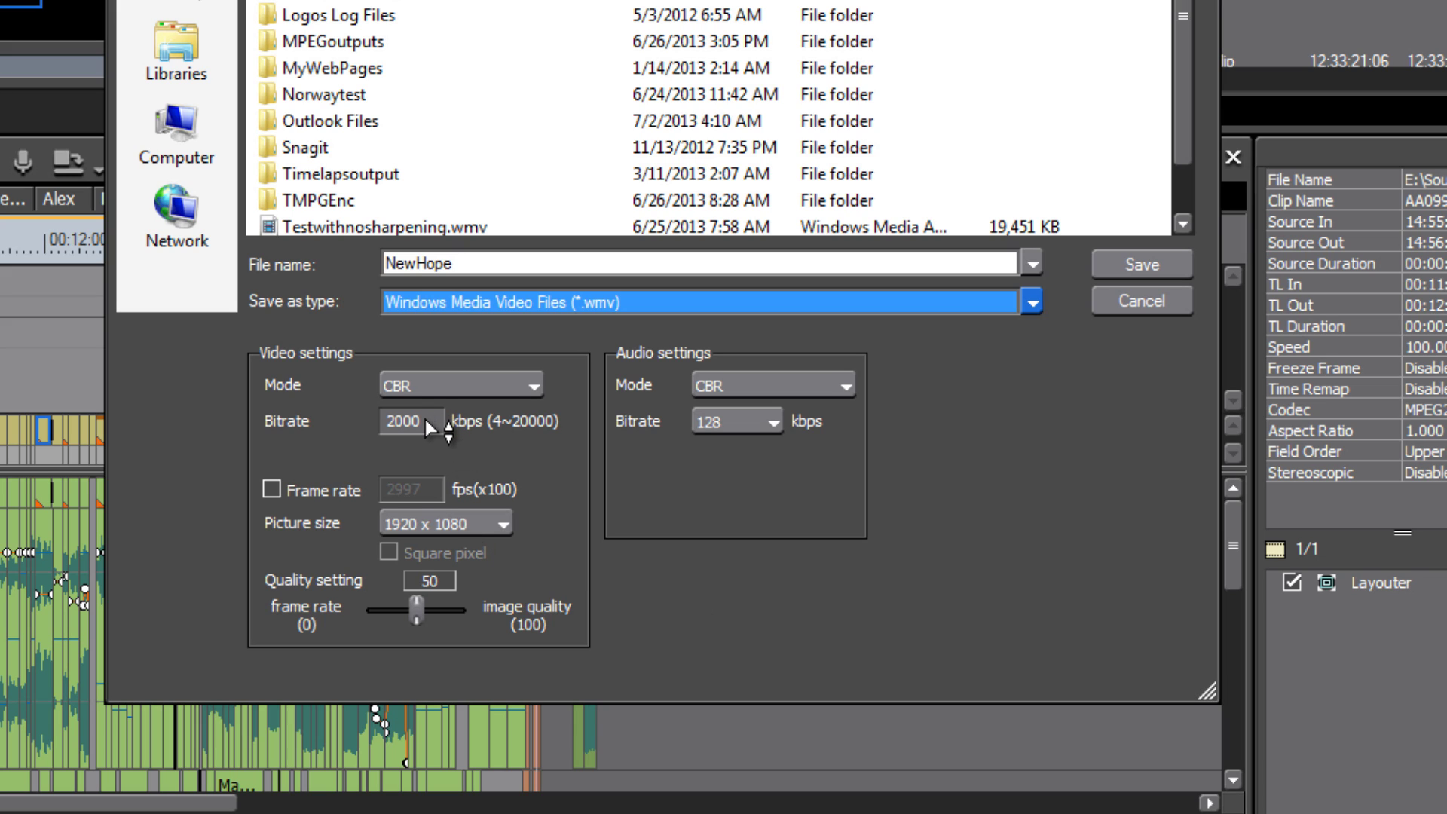
Step: Set video bitrate to 9000 kbps and quality to 100, and keep audio at 128 kbps
left_click_drag(425, 419, 367, 418)
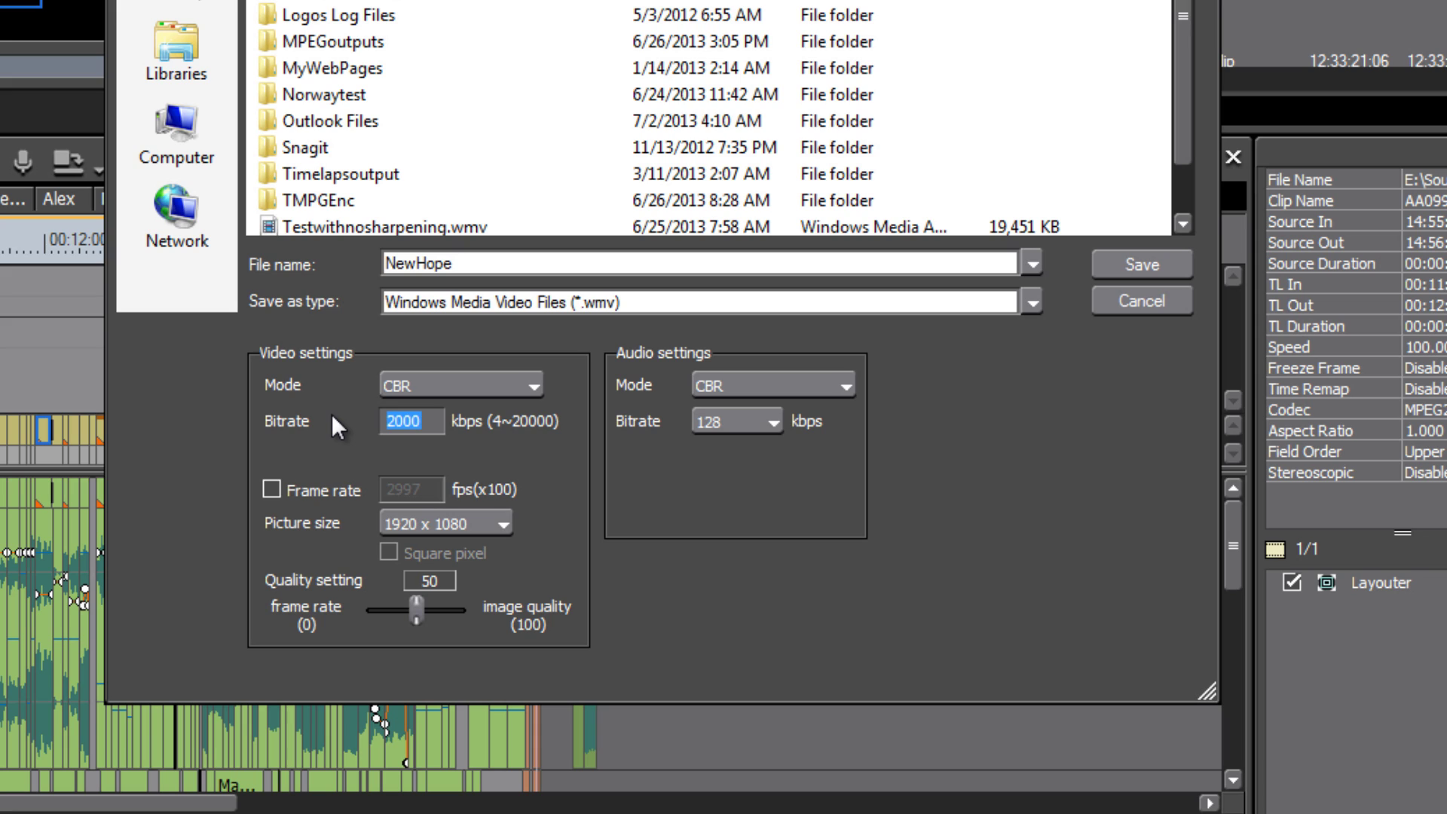
type("9000")
left_click_drag(420, 612, 577, 637)
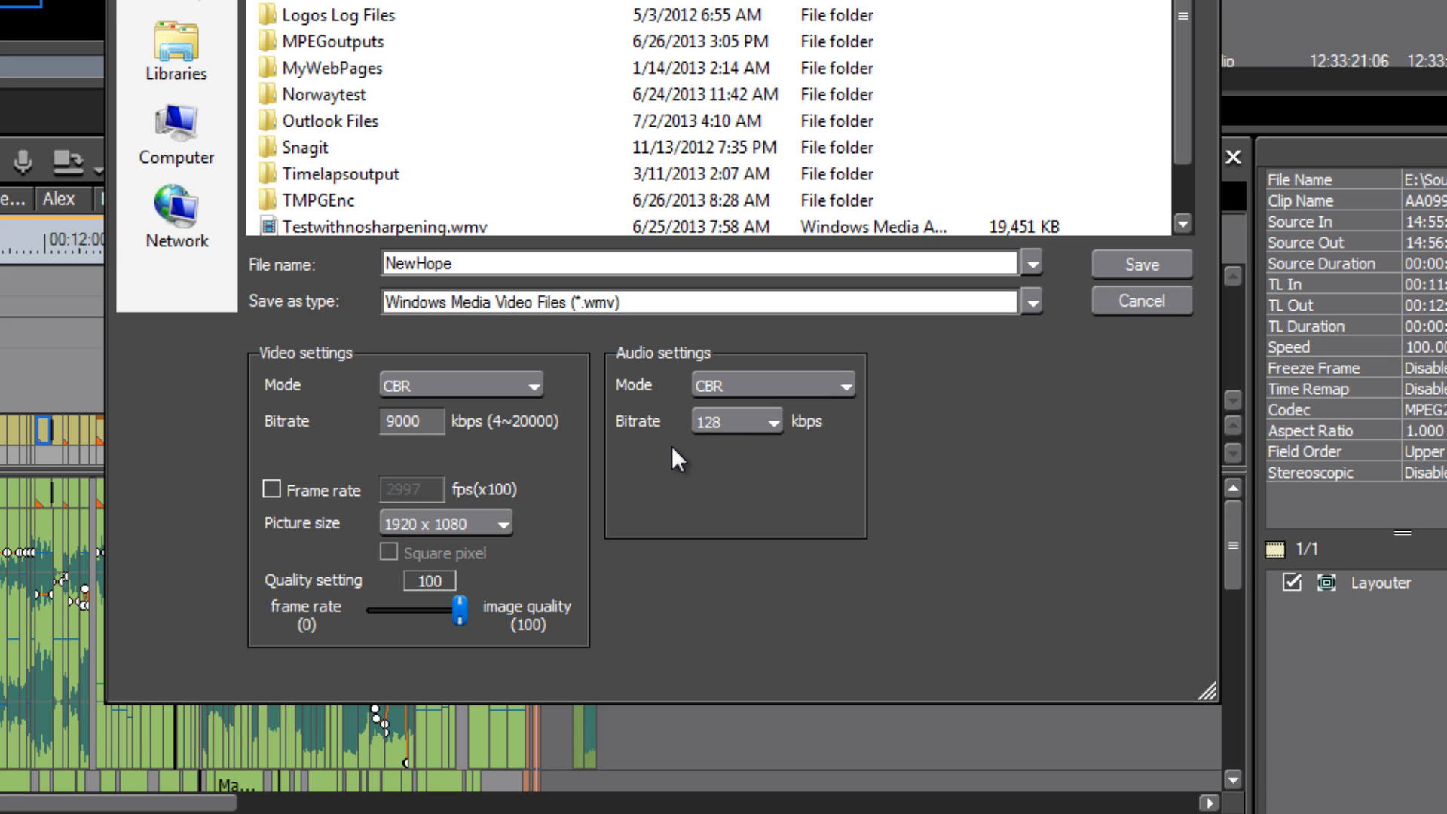
left_click(772, 426)
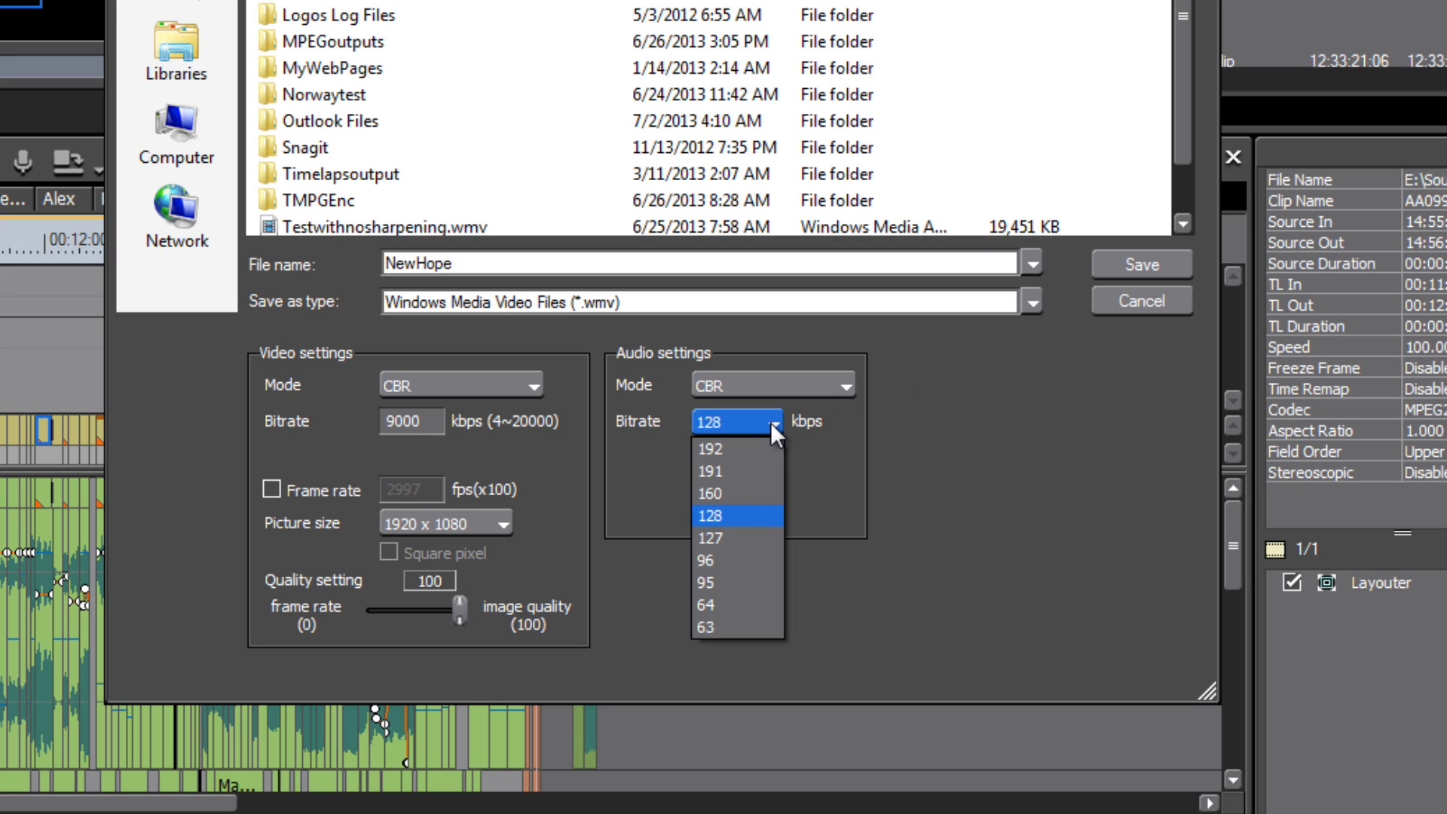
left_click(729, 516)
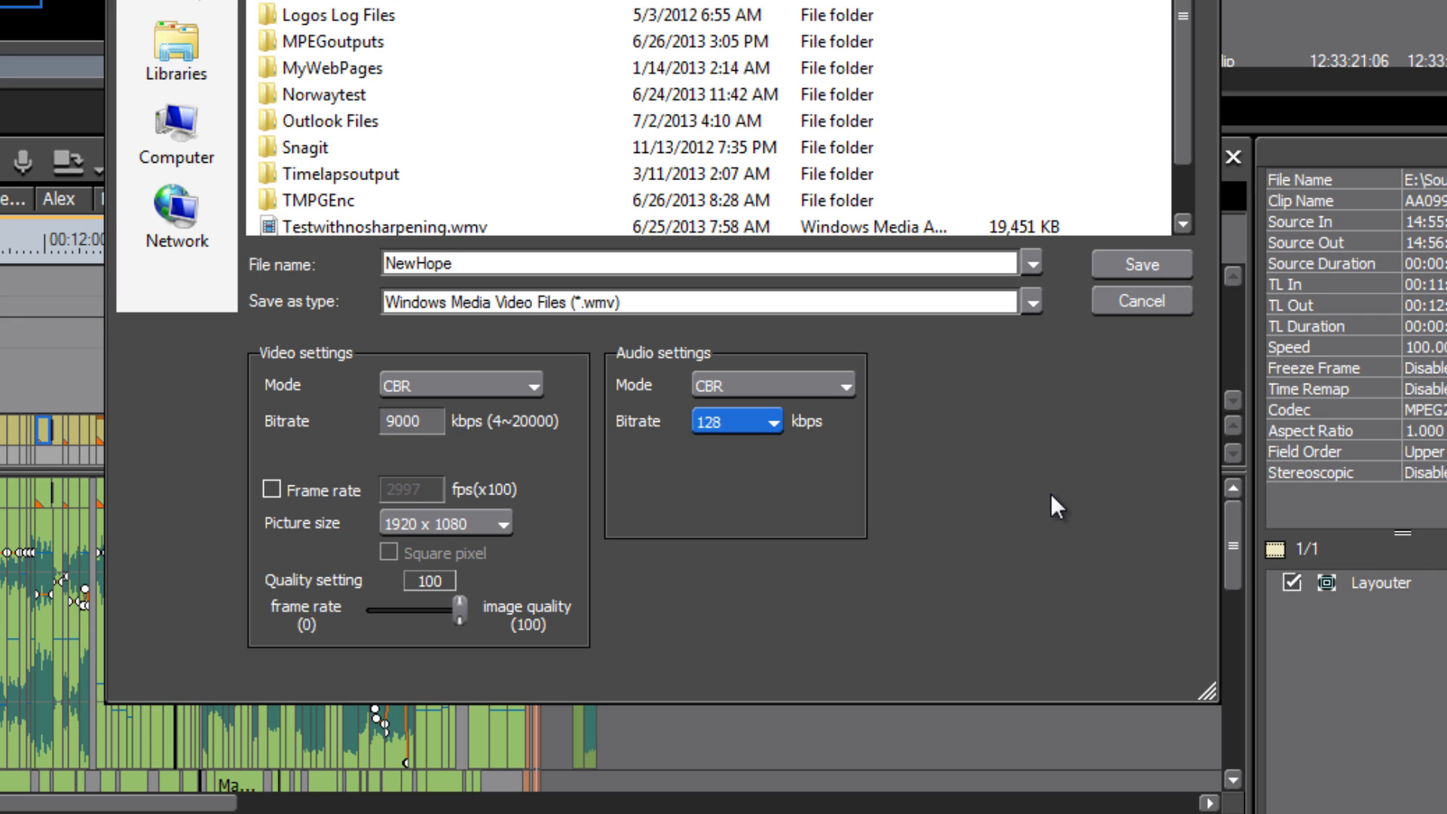
left_click(1156, 297)
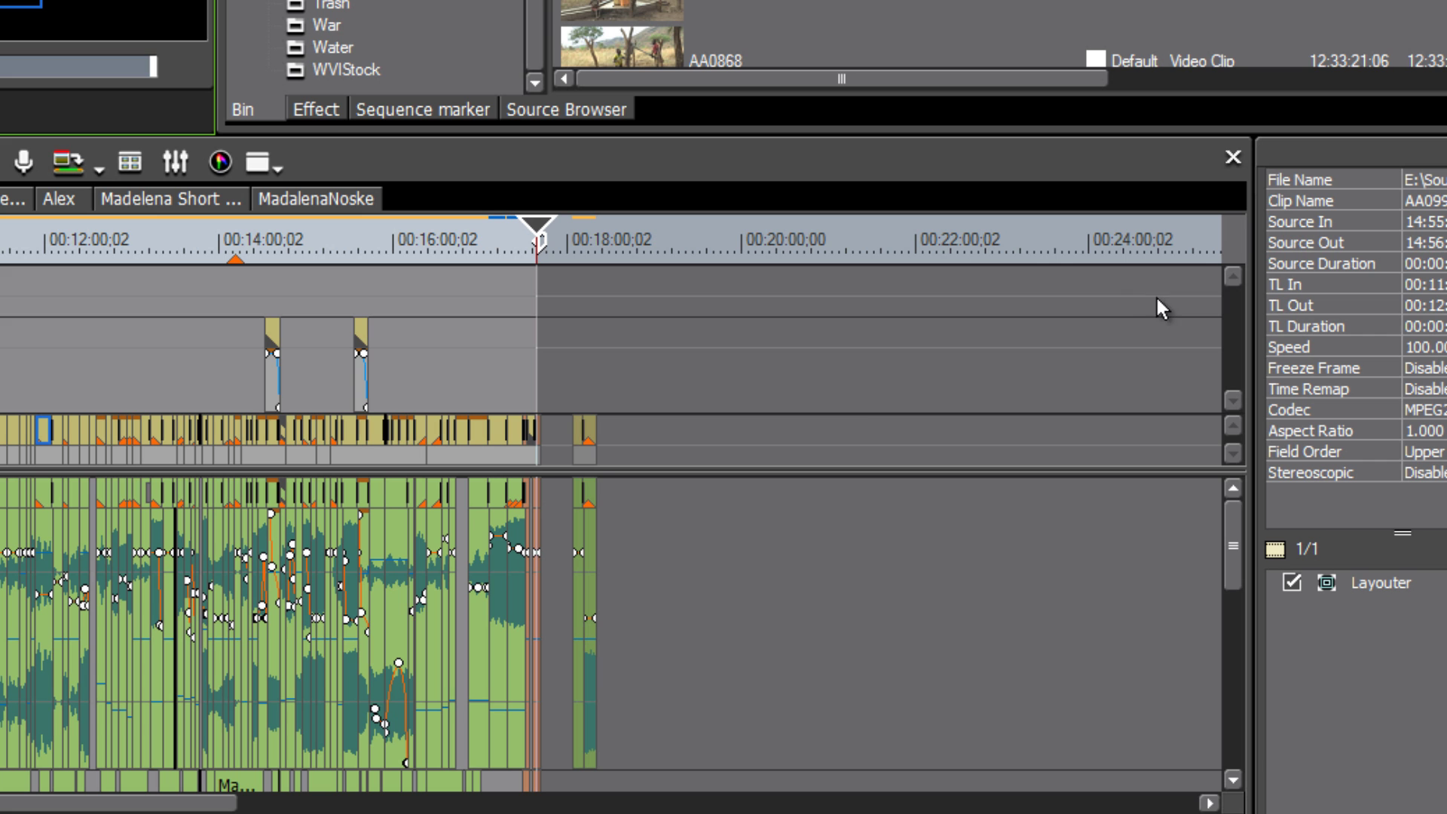
mouse_move(543, 249)
left_mouse_down()
mouse_move(0, 275)
mouse_move(0, 298)
left_mouse_up()
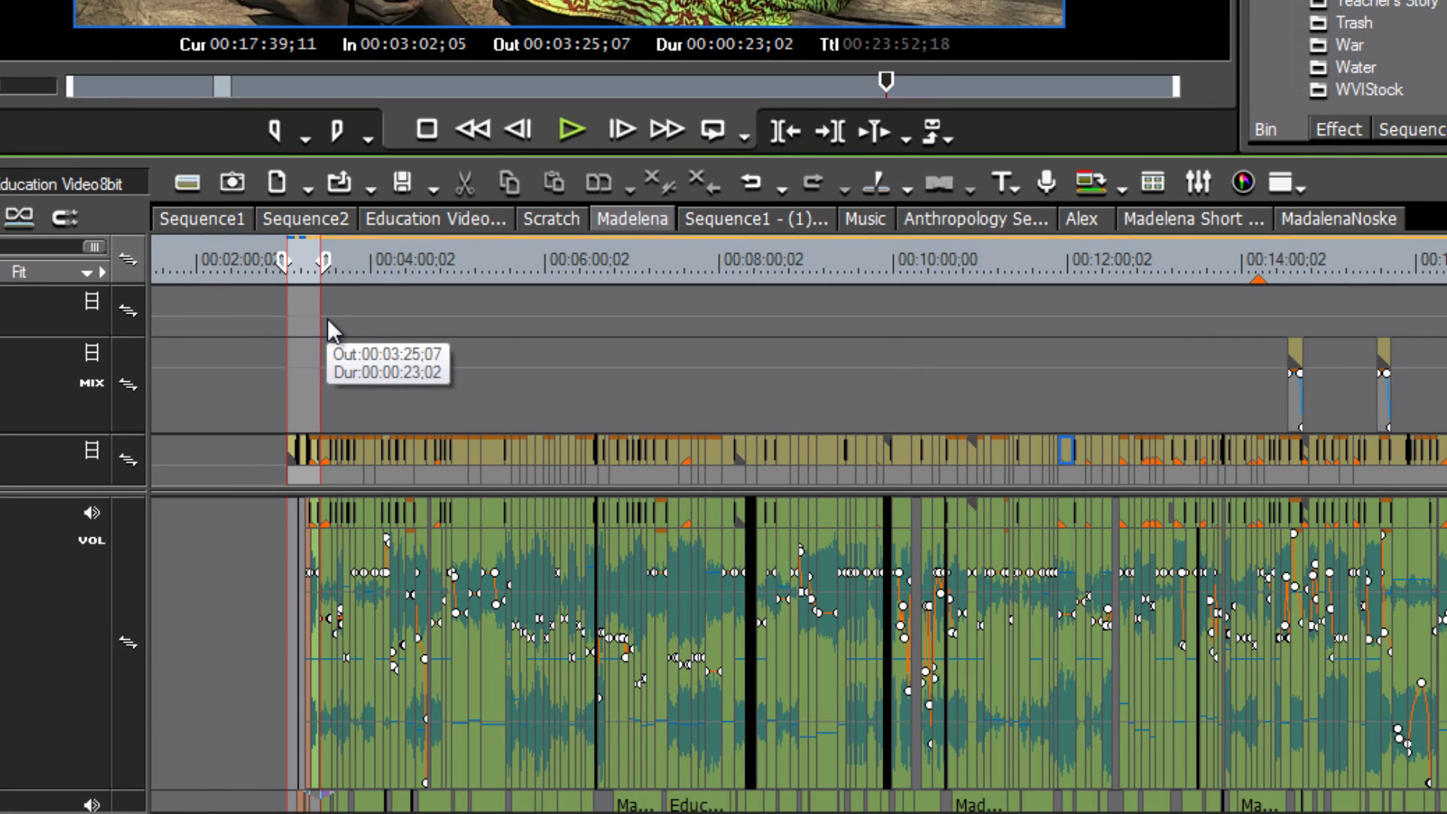
mouse_move(327, 318)
left_mouse_down()
mouse_move(292, 264)
mouse_move(352, 258)
left_mouse_up()
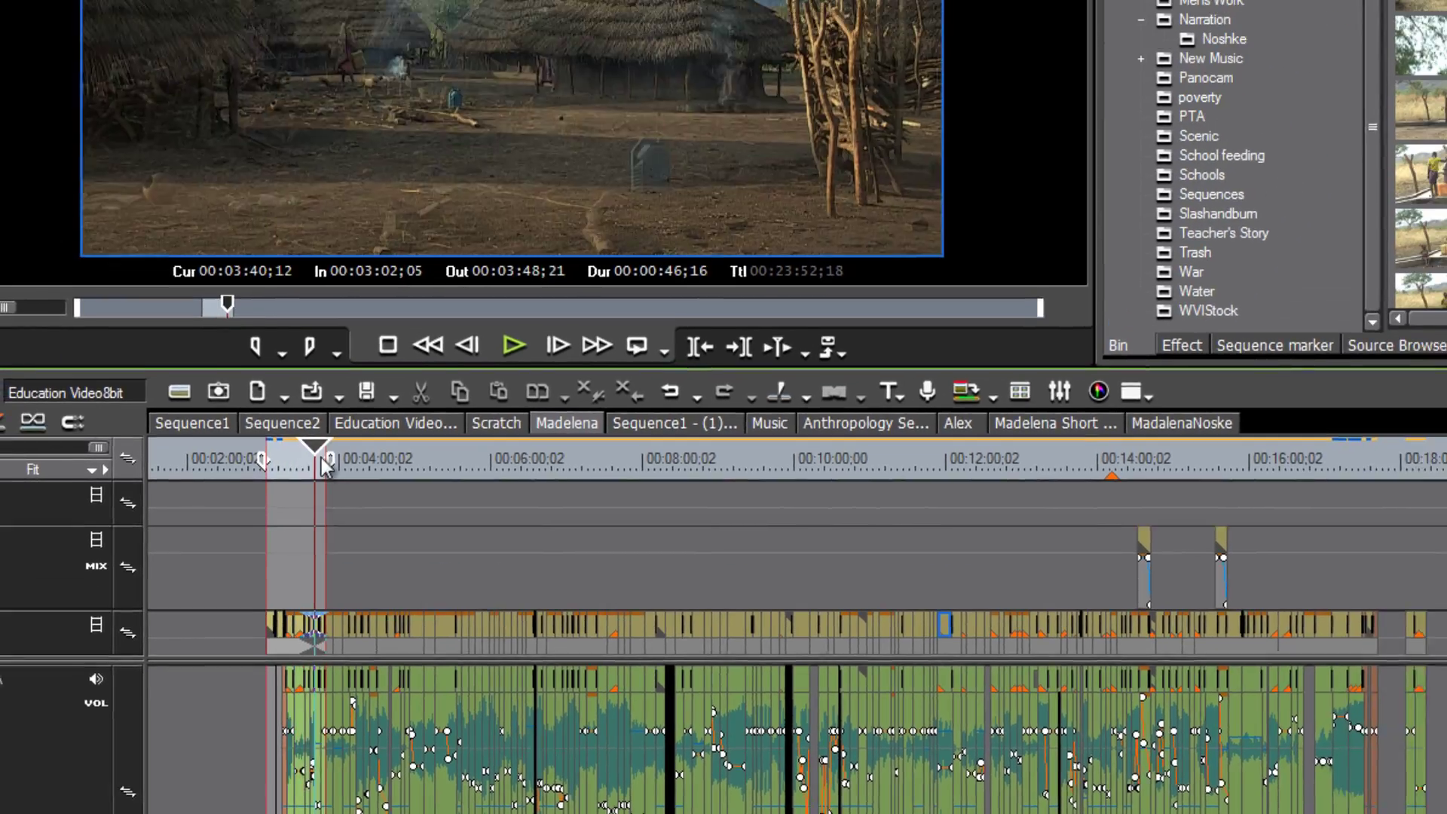
mouse_move(326, 466)
left_mouse_down()
mouse_move(310, 467)
mouse_move(321, 471)
left_mouse_up()
left_click_drag(295, 636, 297, 637)
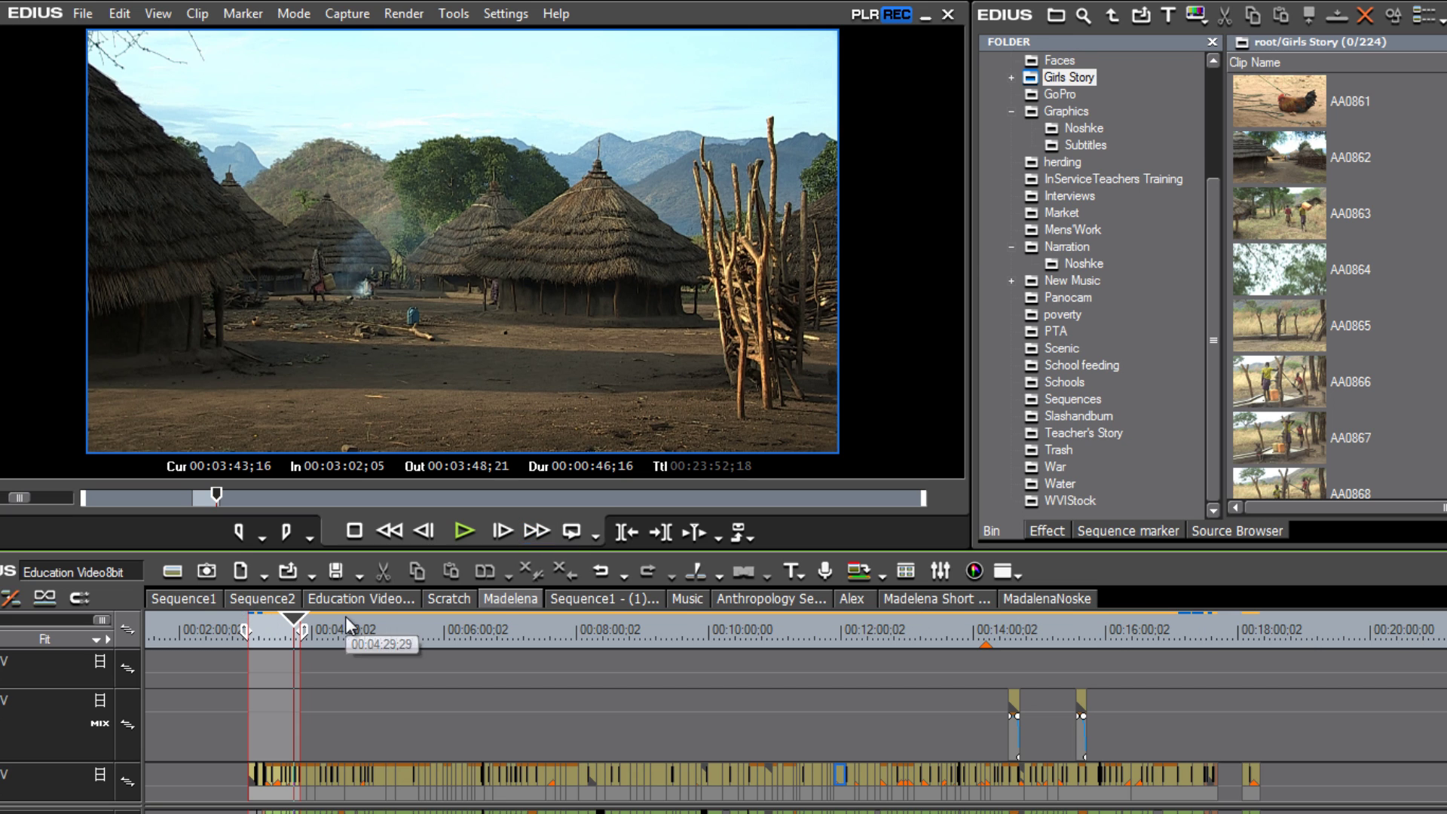
Step: Reopen Print to File with Windows Media and change the video bitrate from 2000 to 9000 kbps
key("F11")
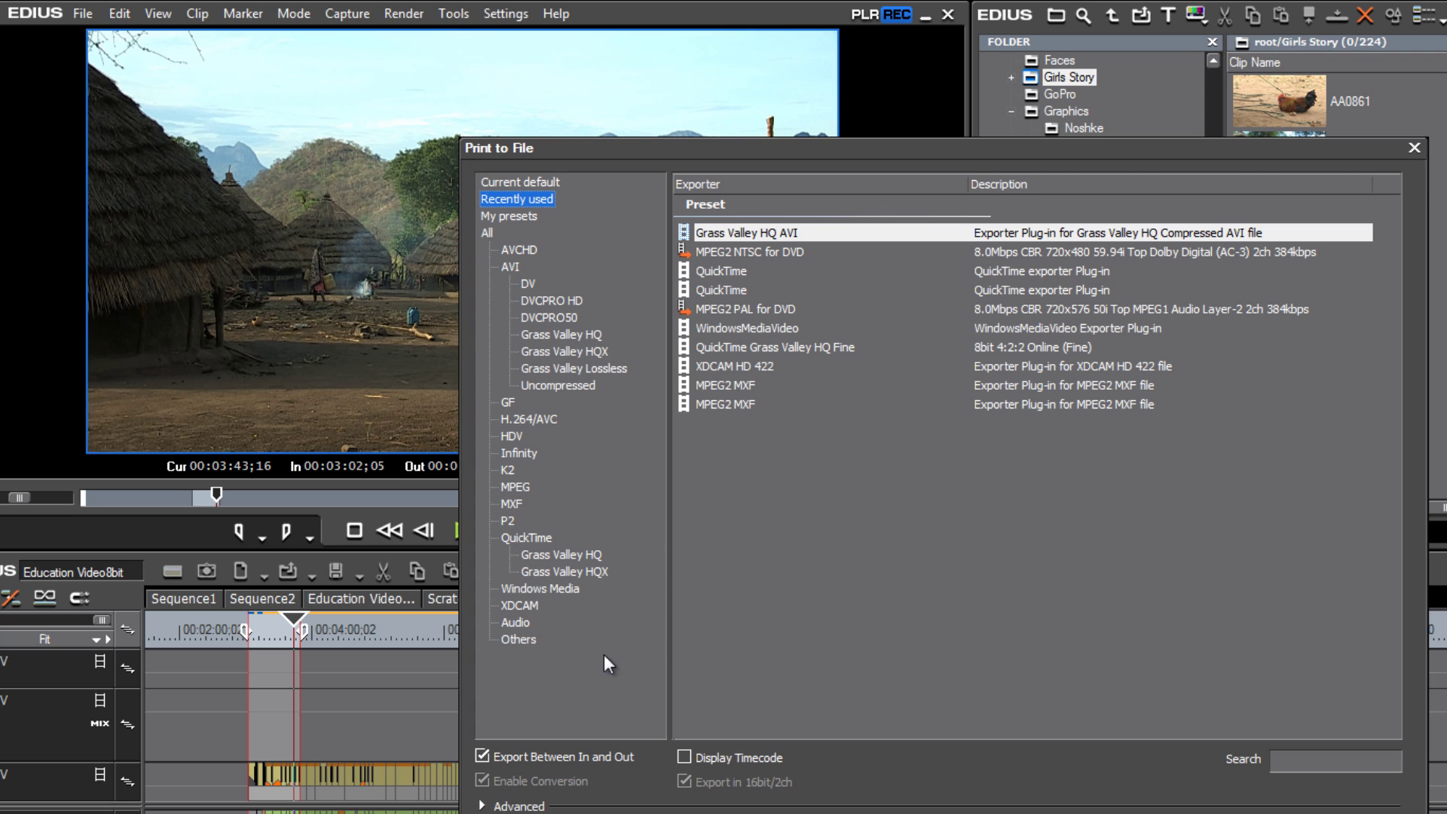
left_click(550, 589)
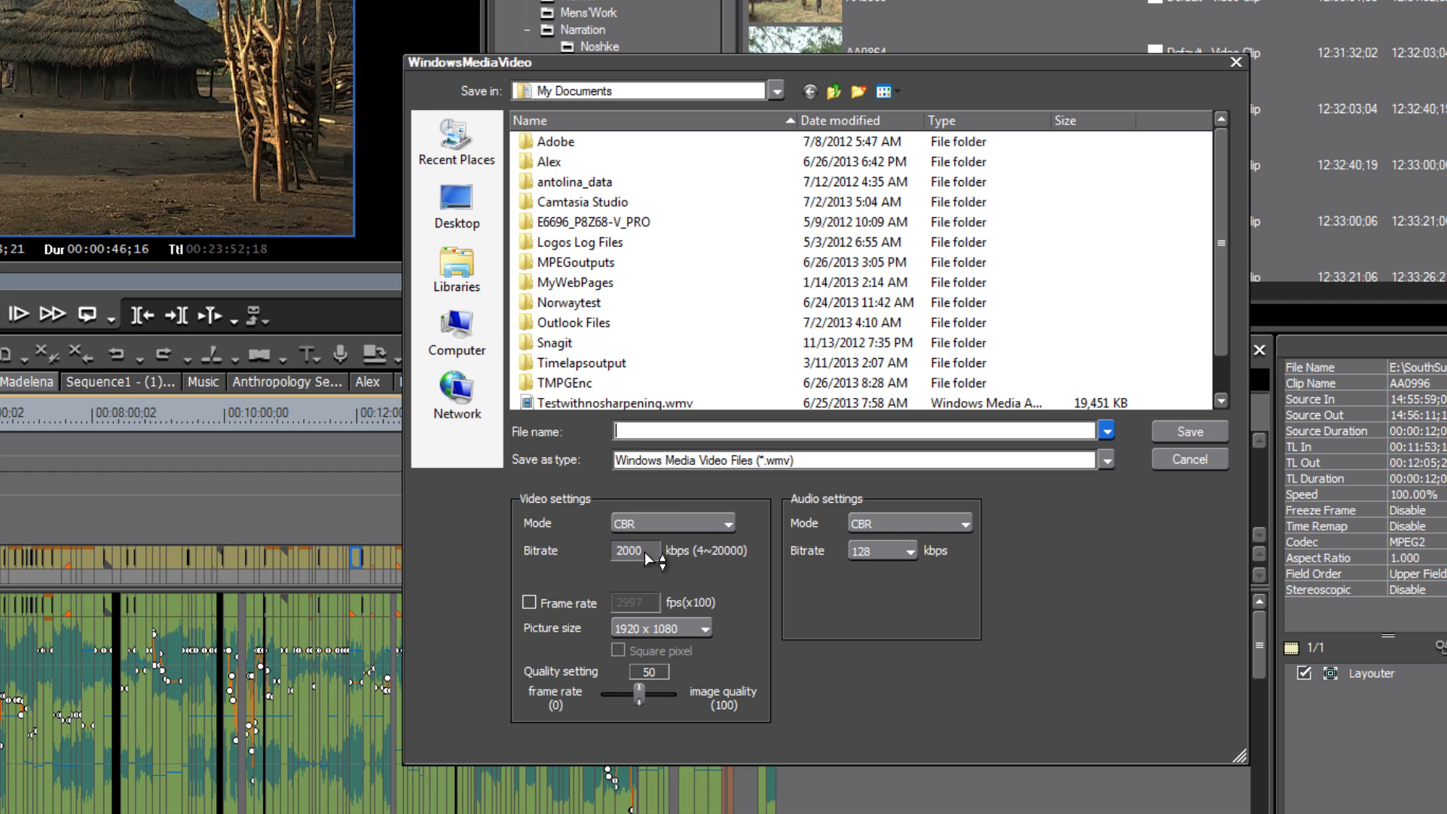
left_click_drag(644, 552, 594, 559)
type("9000")
Step: Name the output WMVtestat9000 and save it to render the export
left_click(657, 428)
type("WMVtestat")
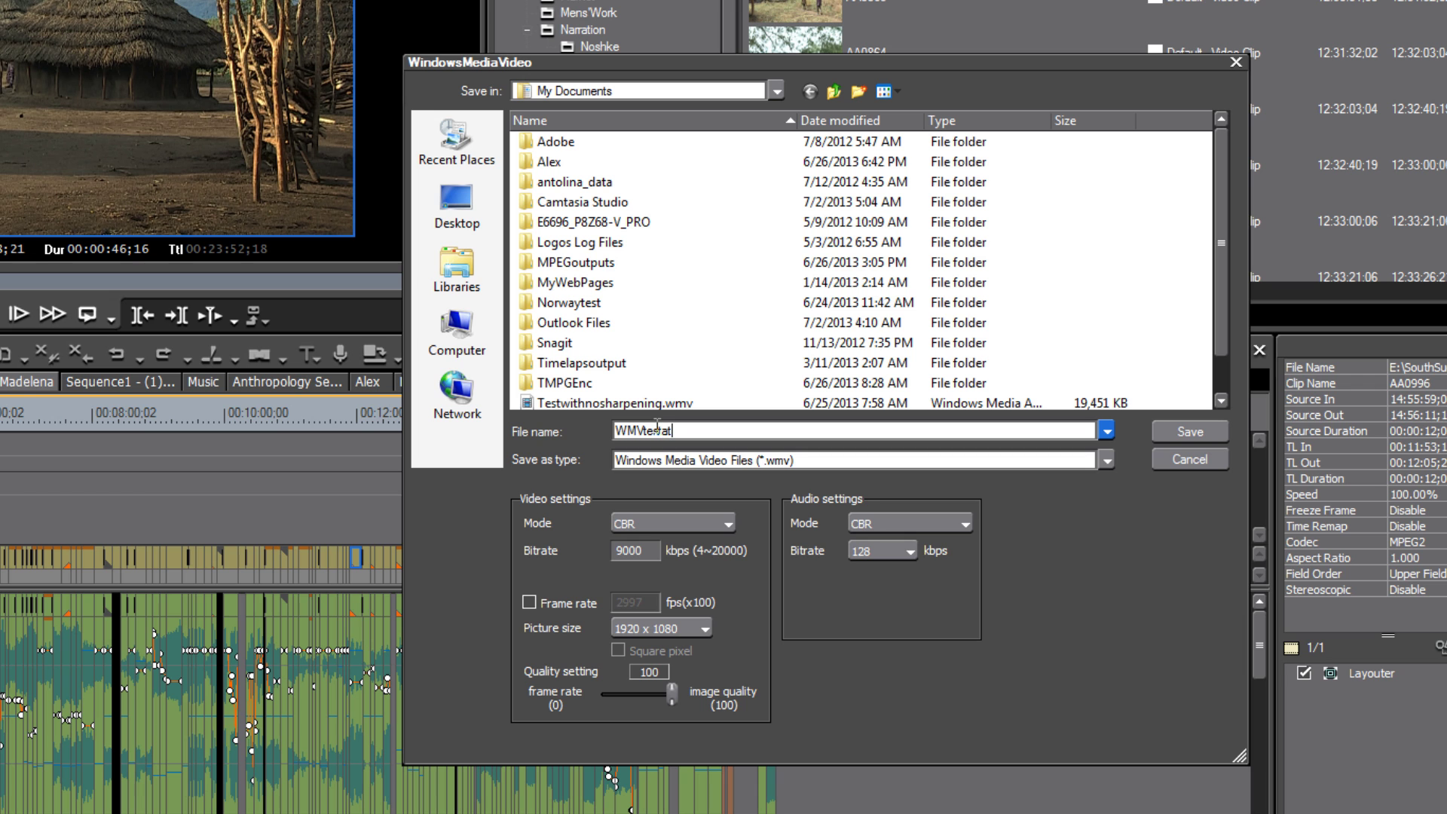
type("9000")
left_click(1192, 434)
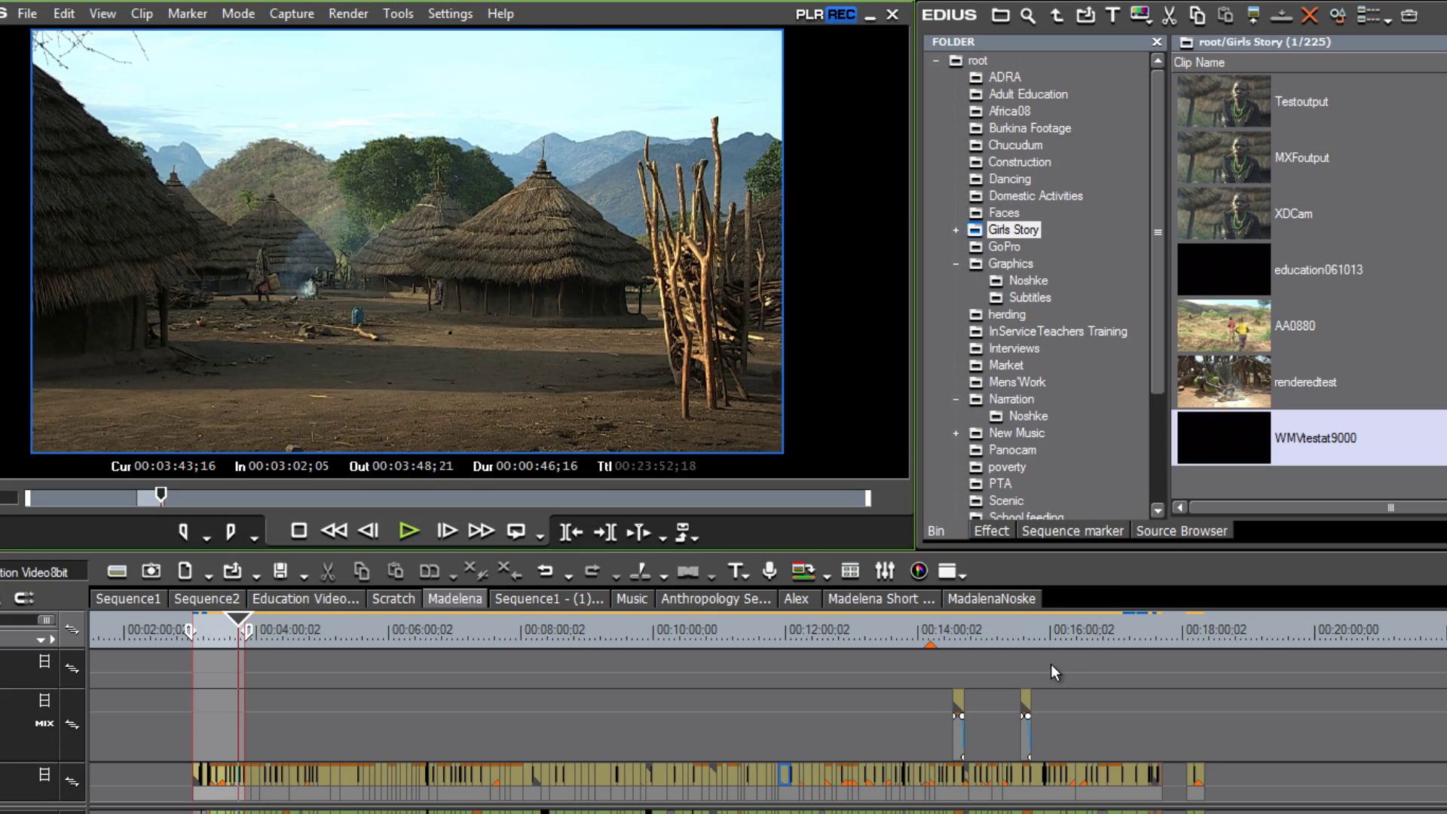
Step: Choose the H.264/AVC F4V exporter in Print to File
key("F11")
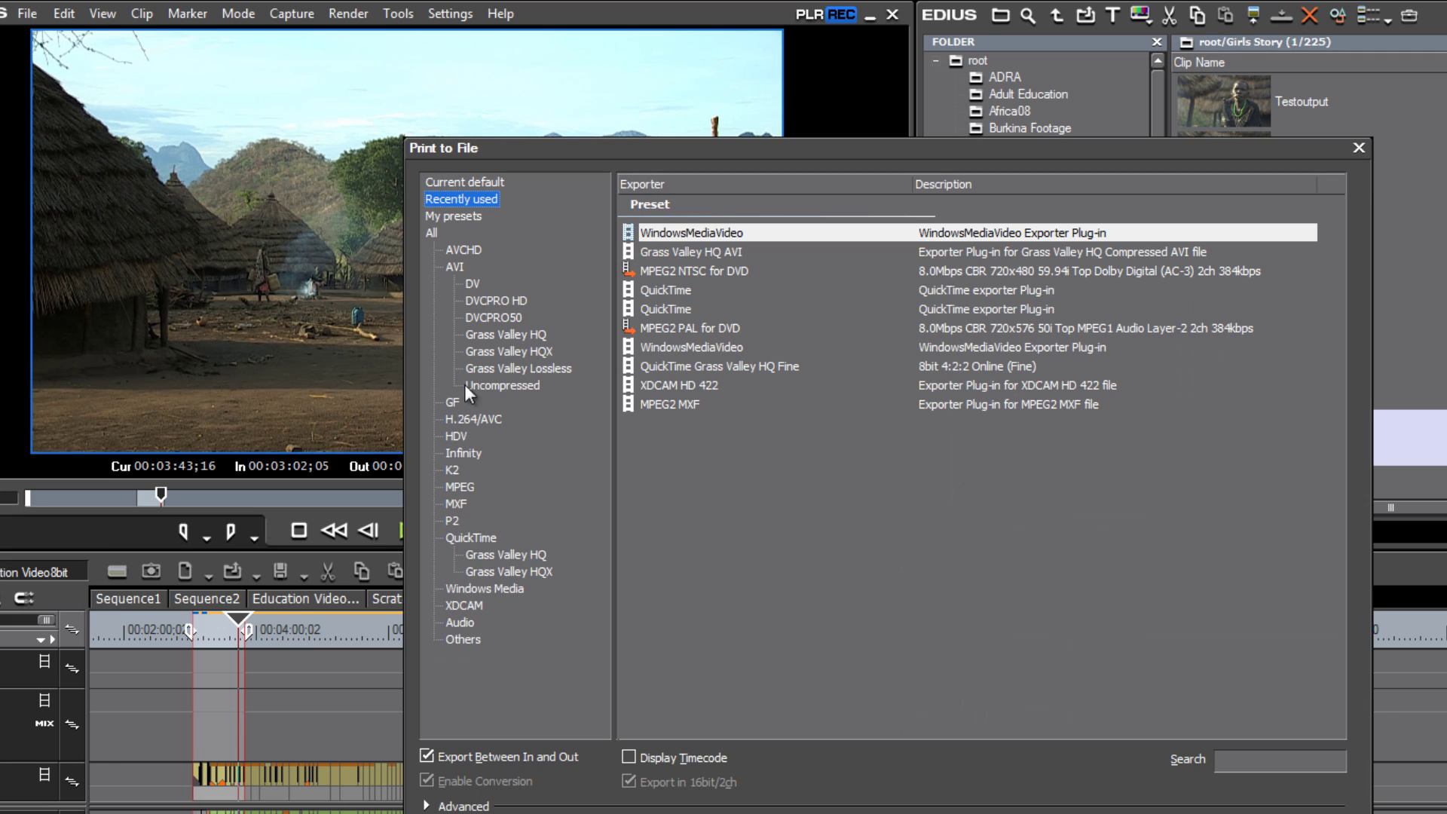
left_click(482, 421)
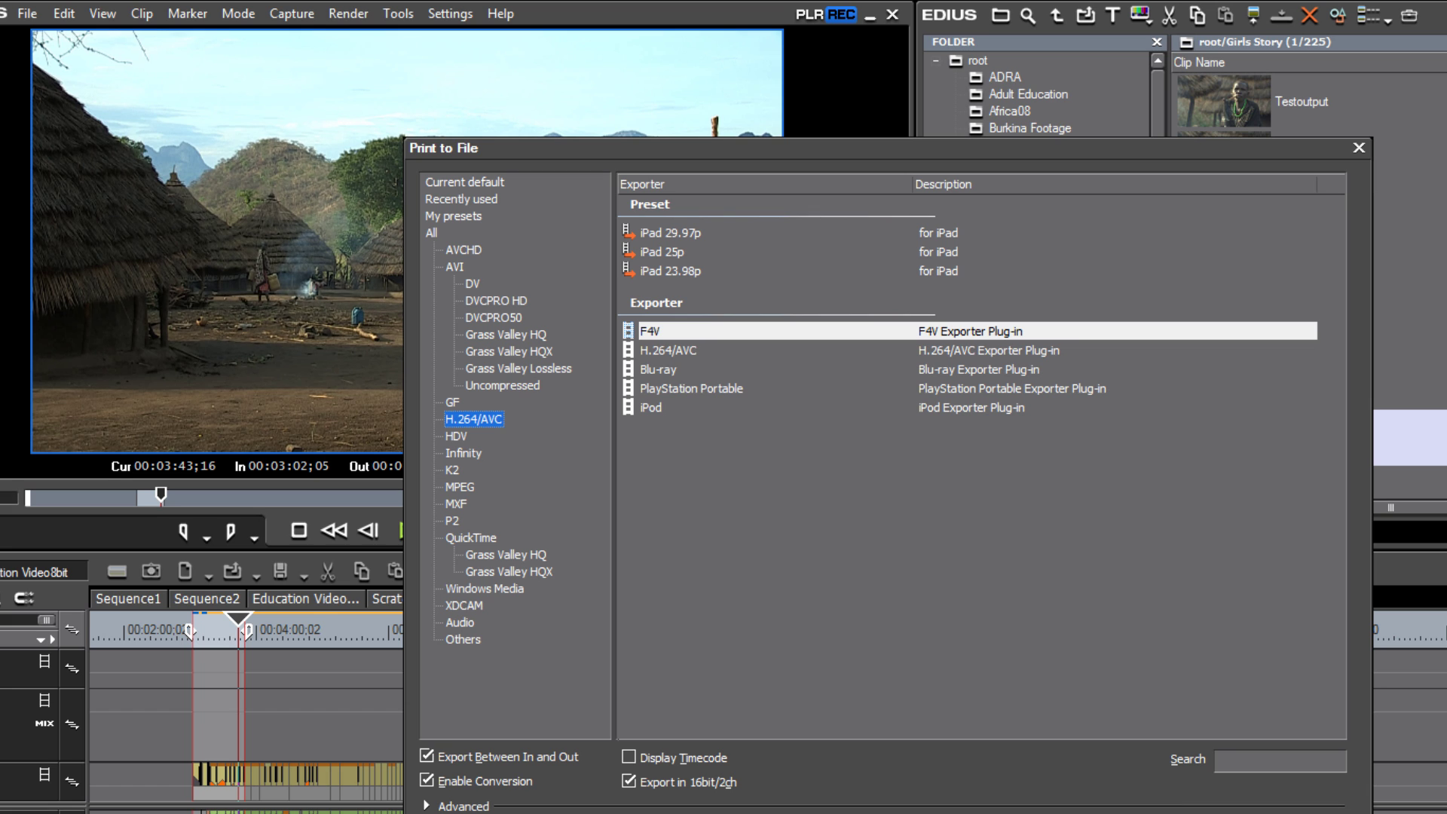
left_click(1043, 808)
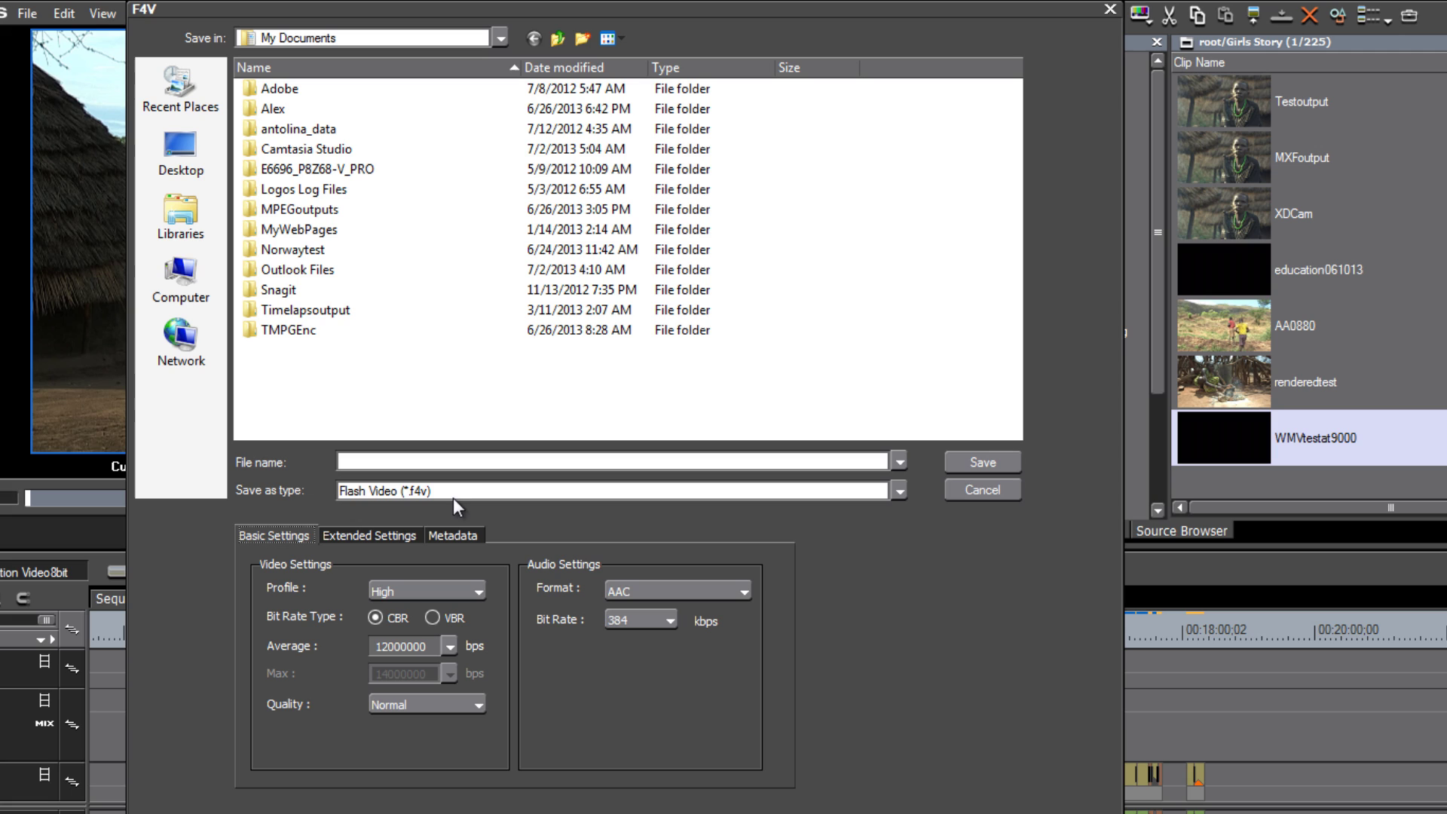
Step: Name the file FLASHTestat9000, keep 9M average video, set 128 kbps audio, and export
left_click(411, 460)
type("FLASHTest")
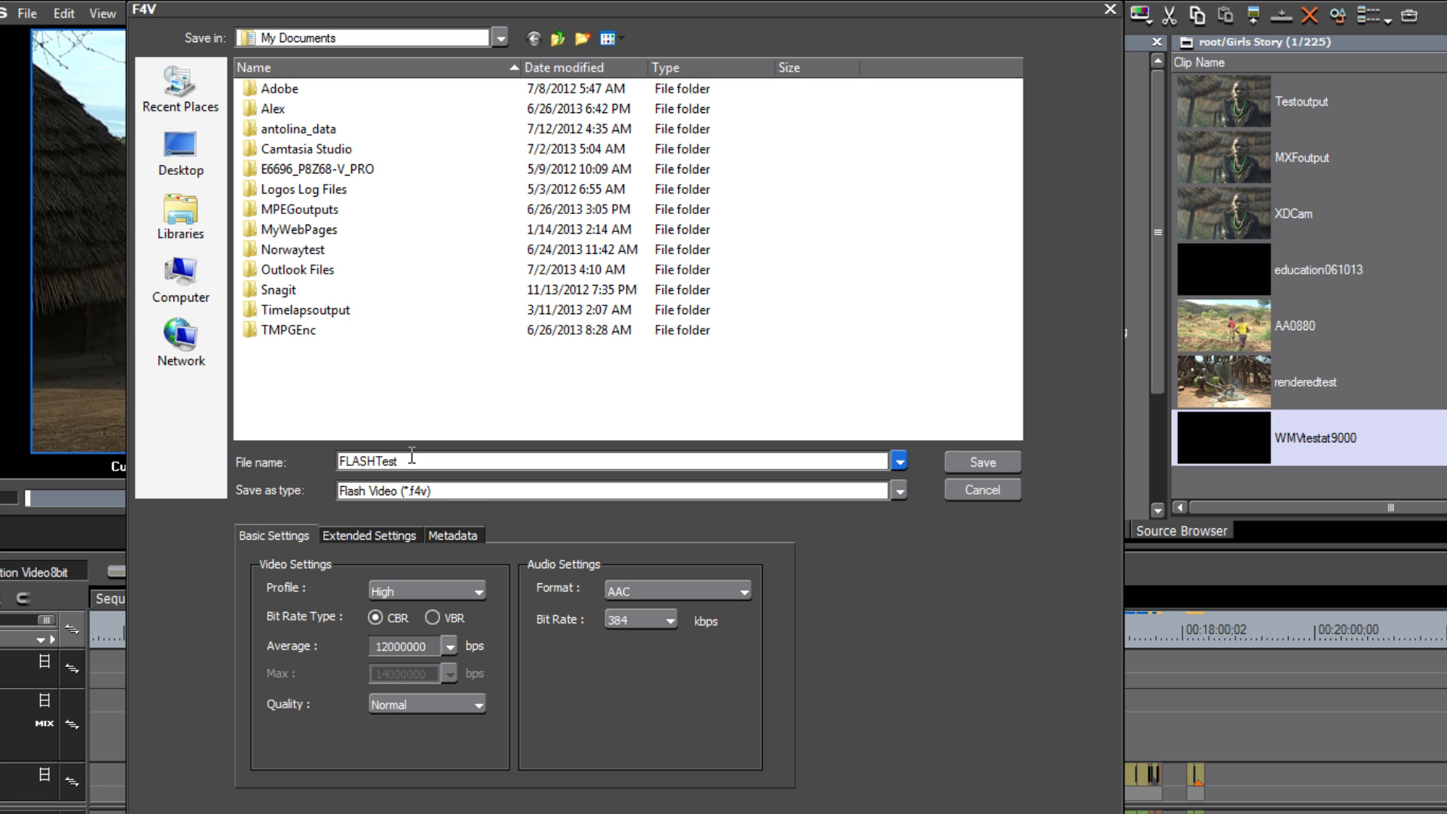
type("9000")
left_click(399, 461)
type("at")
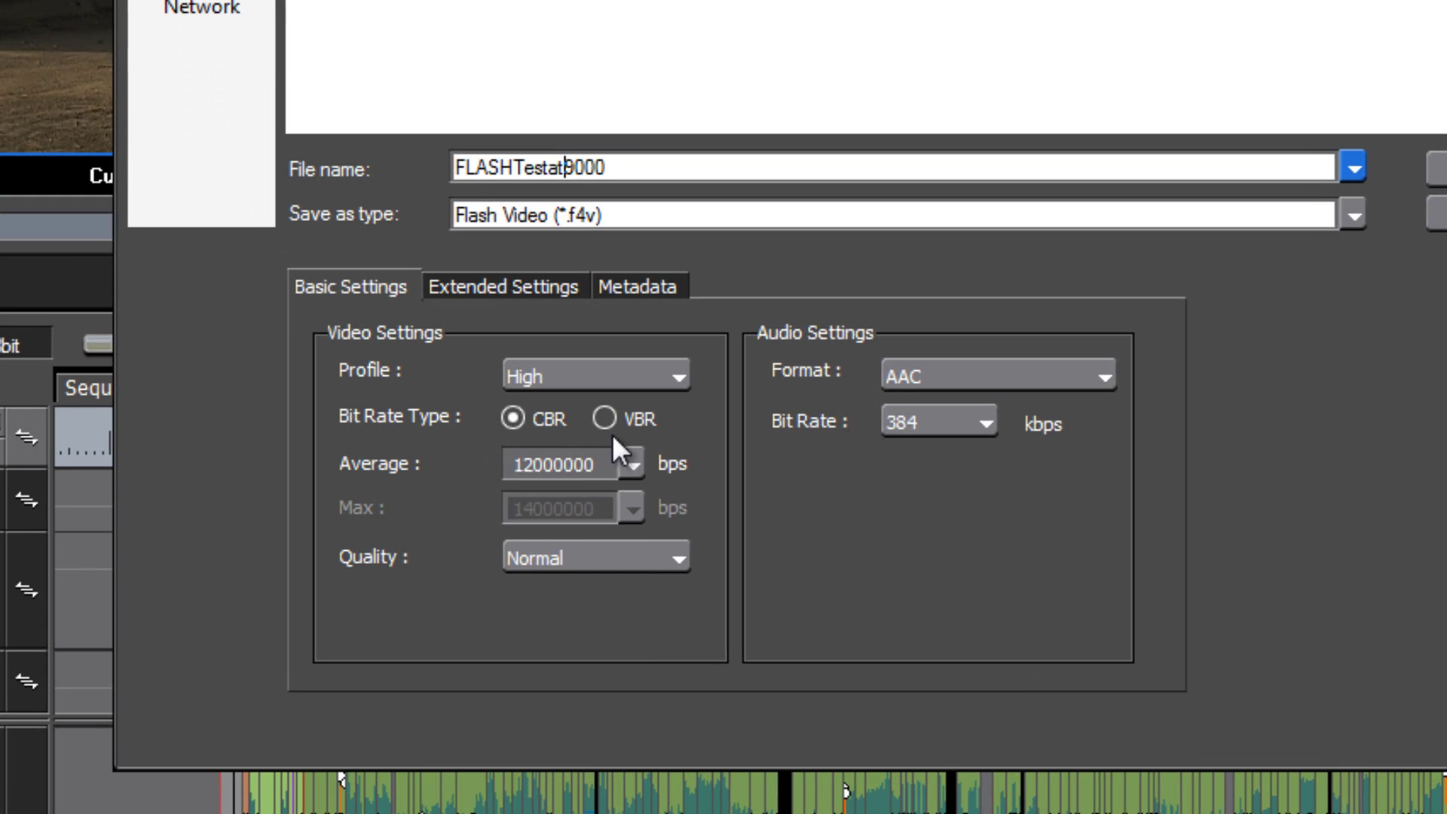
left_click(632, 465)
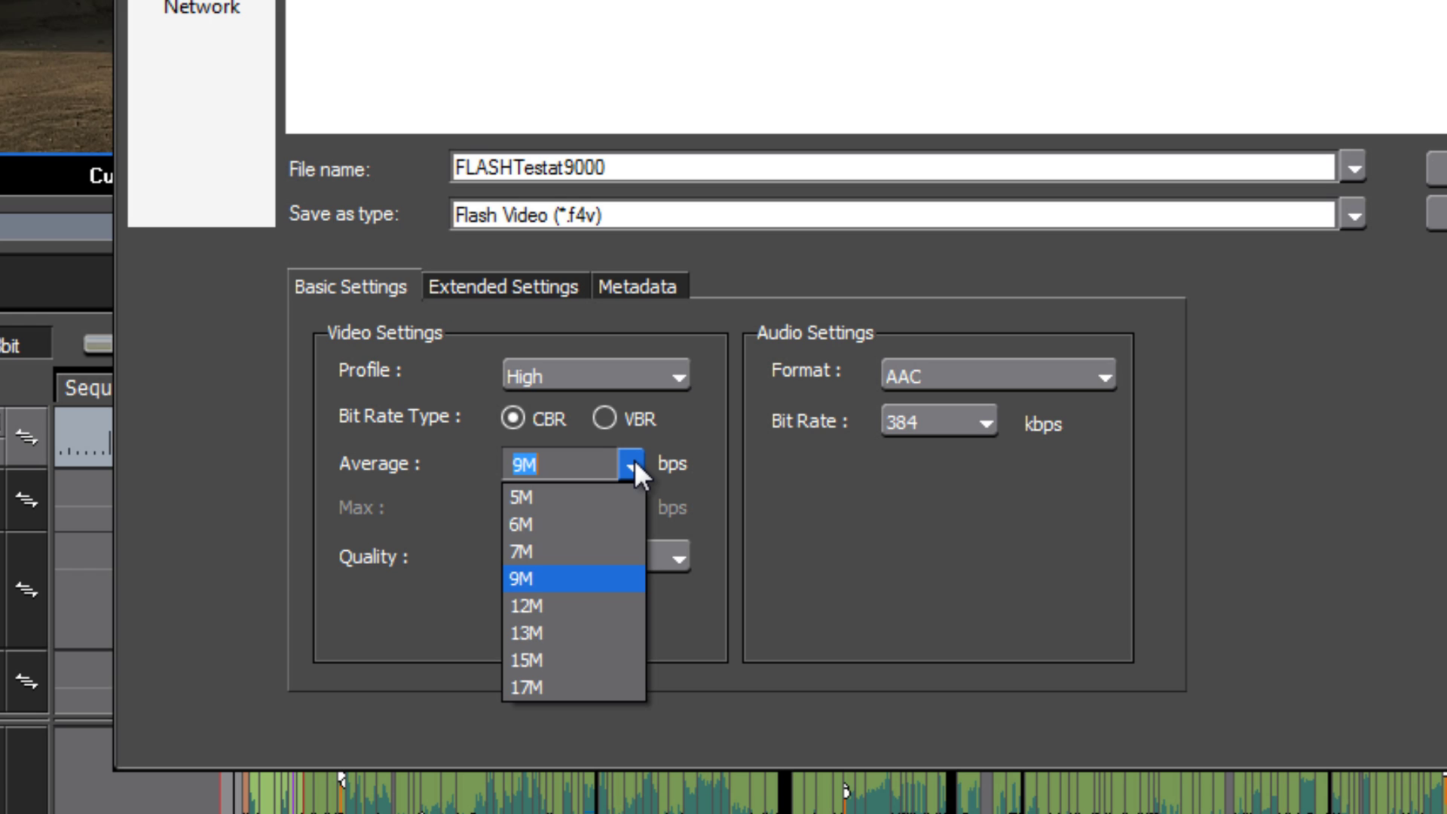
left_click(540, 577)
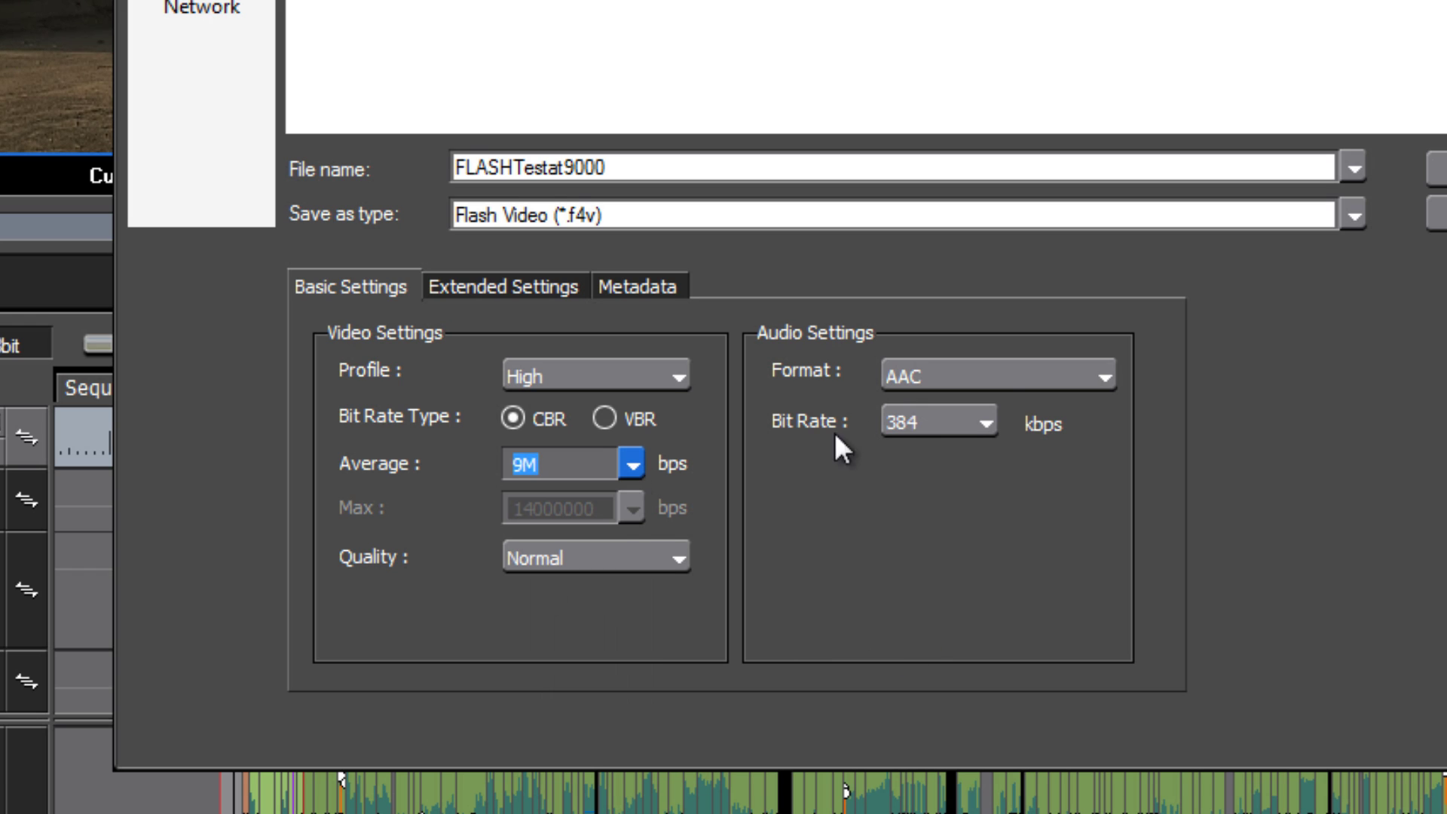
left_click(980, 424)
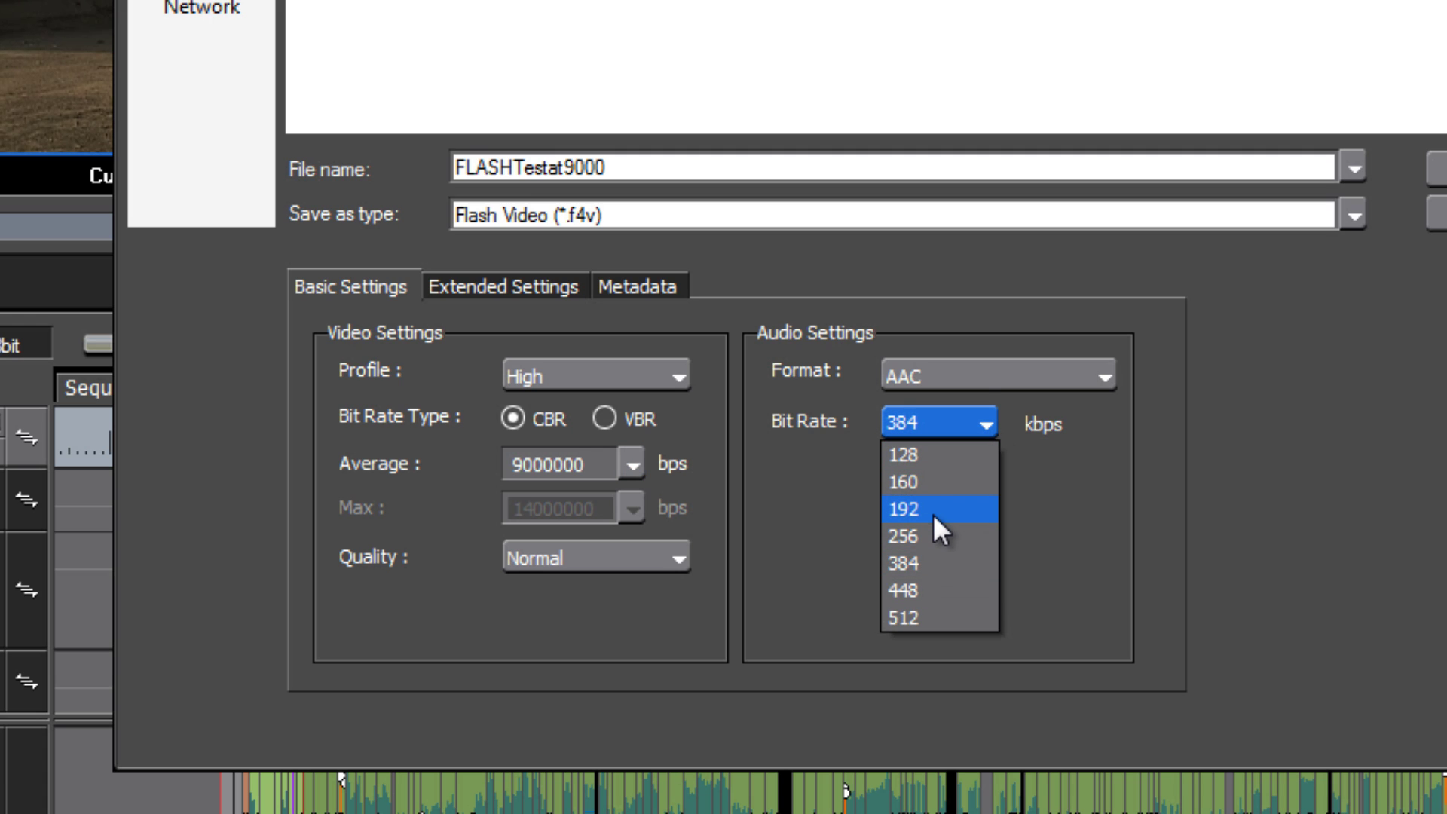
left_click(949, 457)
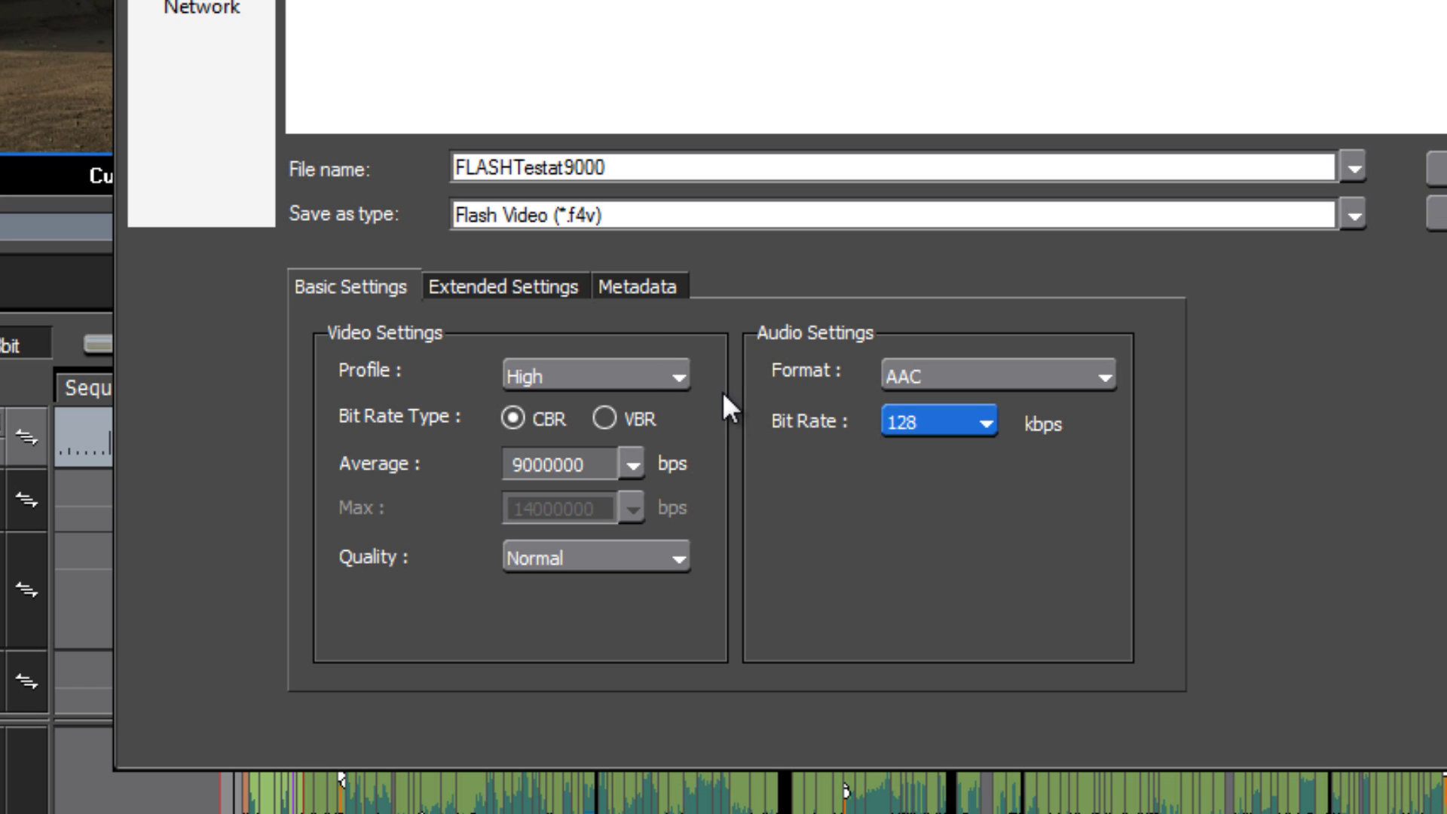
key("Tab")
key("Return")
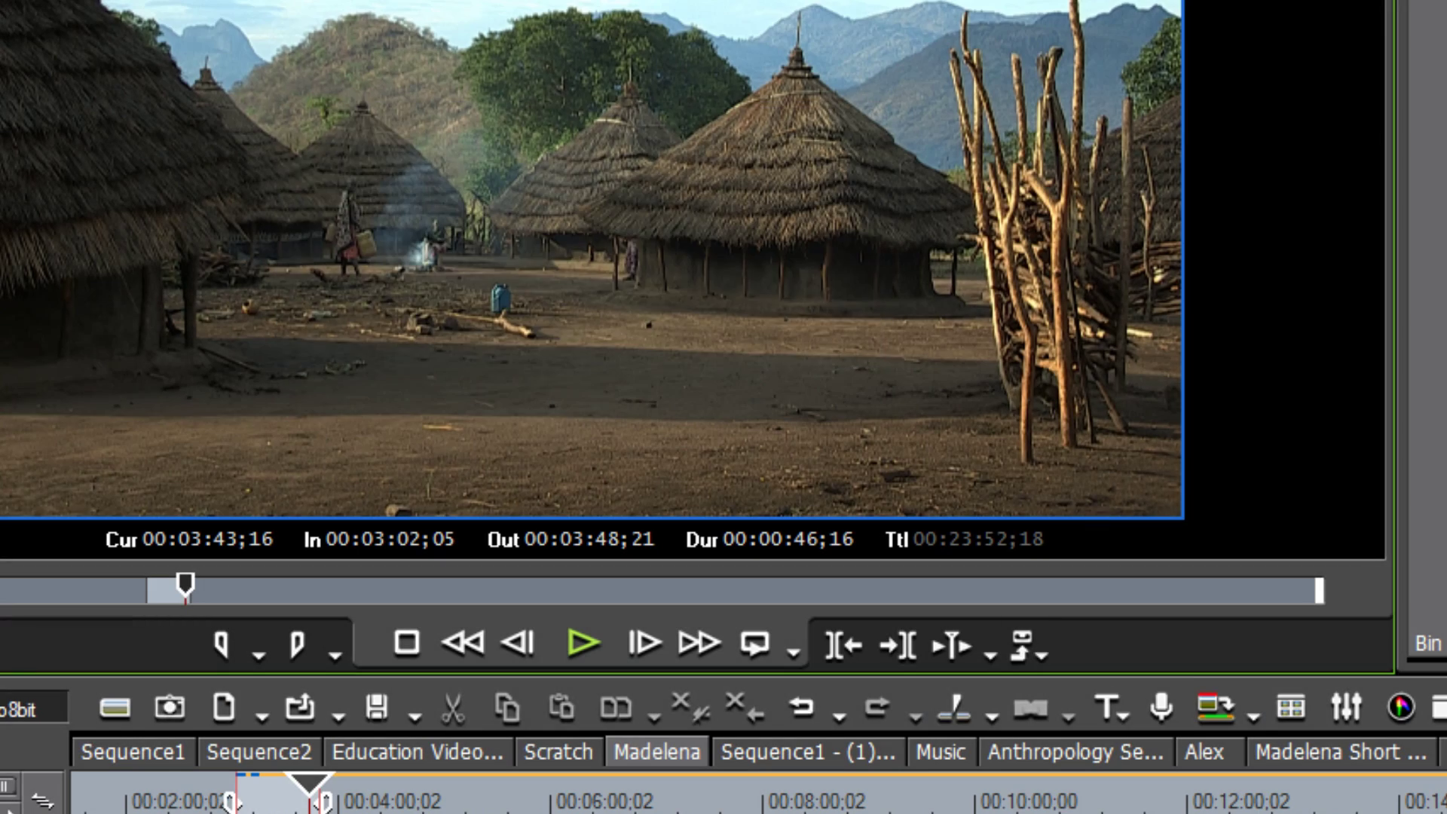
Step: Select the QuickTime exporter and proceed to its QuickTime Movie (*.mov) save dialog
key("F11")
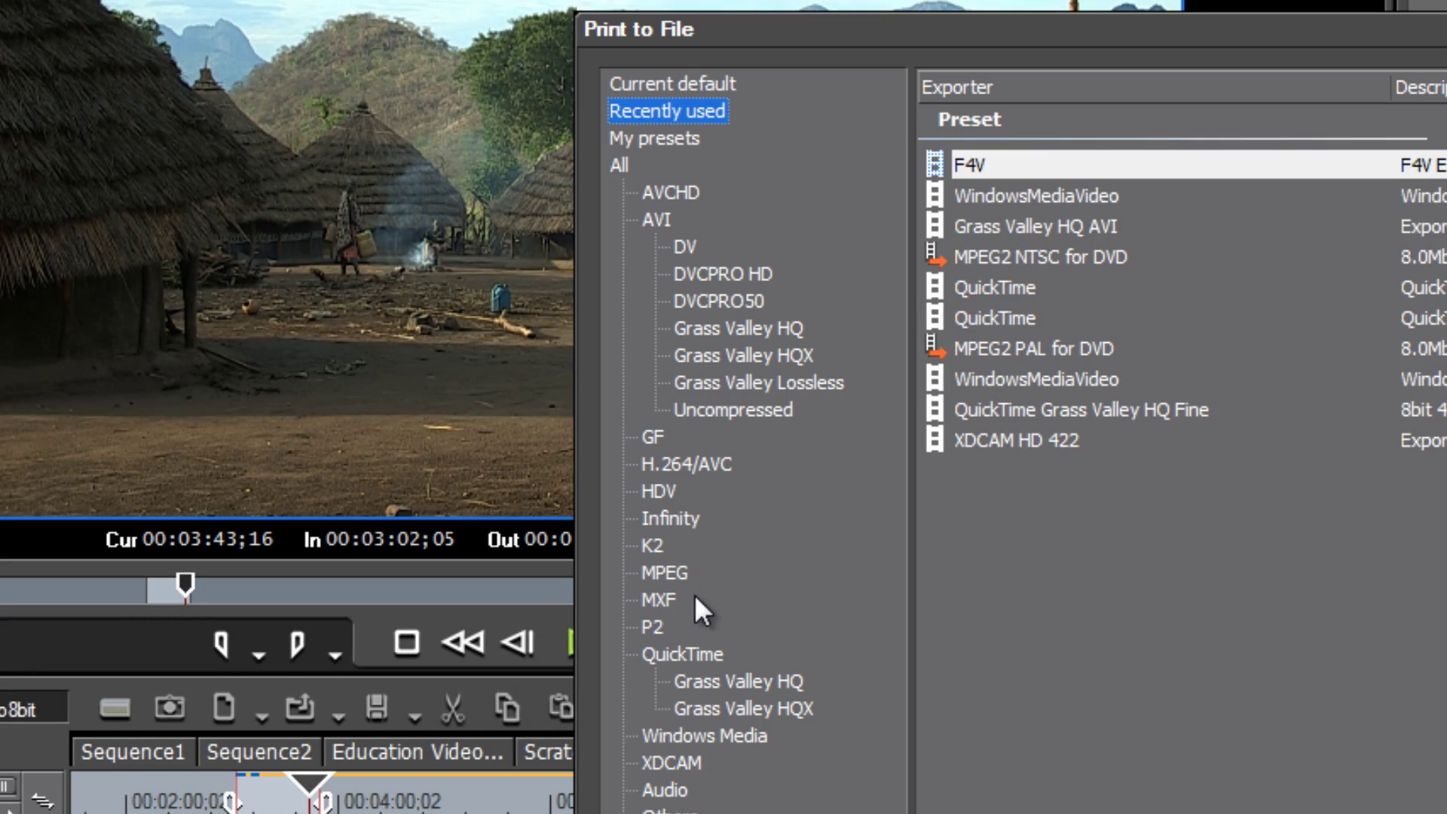
left_click(687, 653)
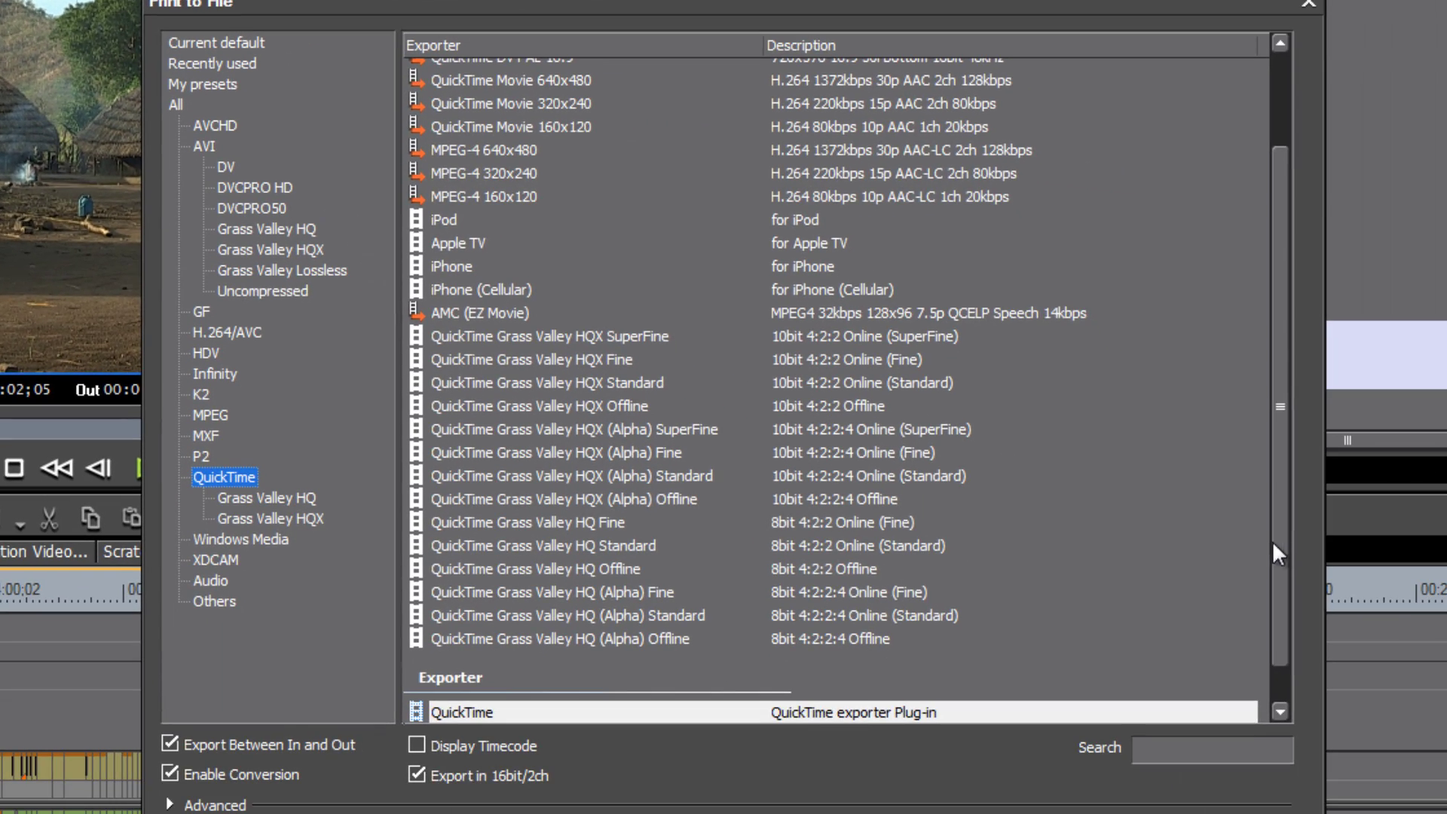
scroll(1443, 293, "up", 2)
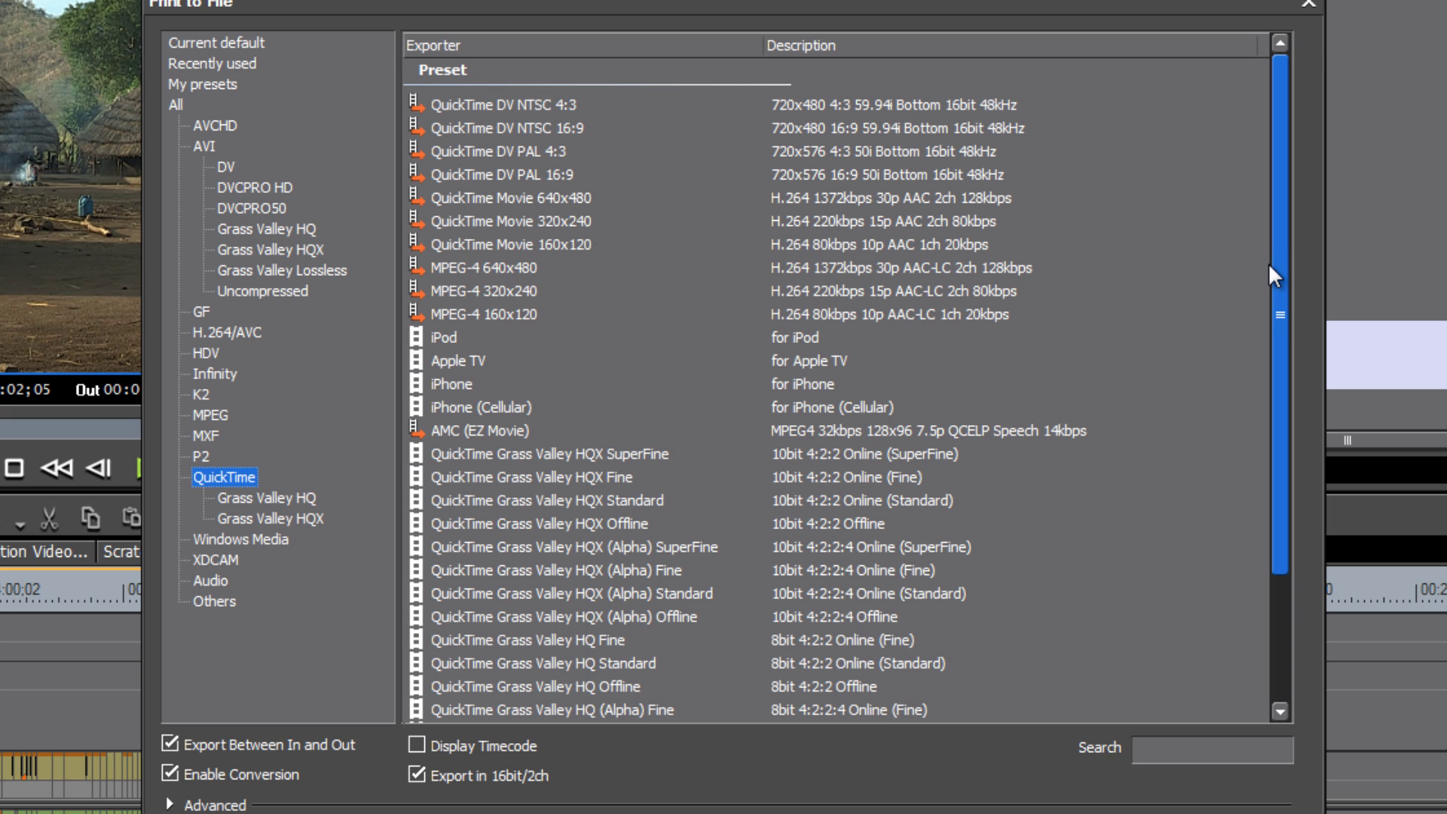
scroll(1273, 499, "down", 2)
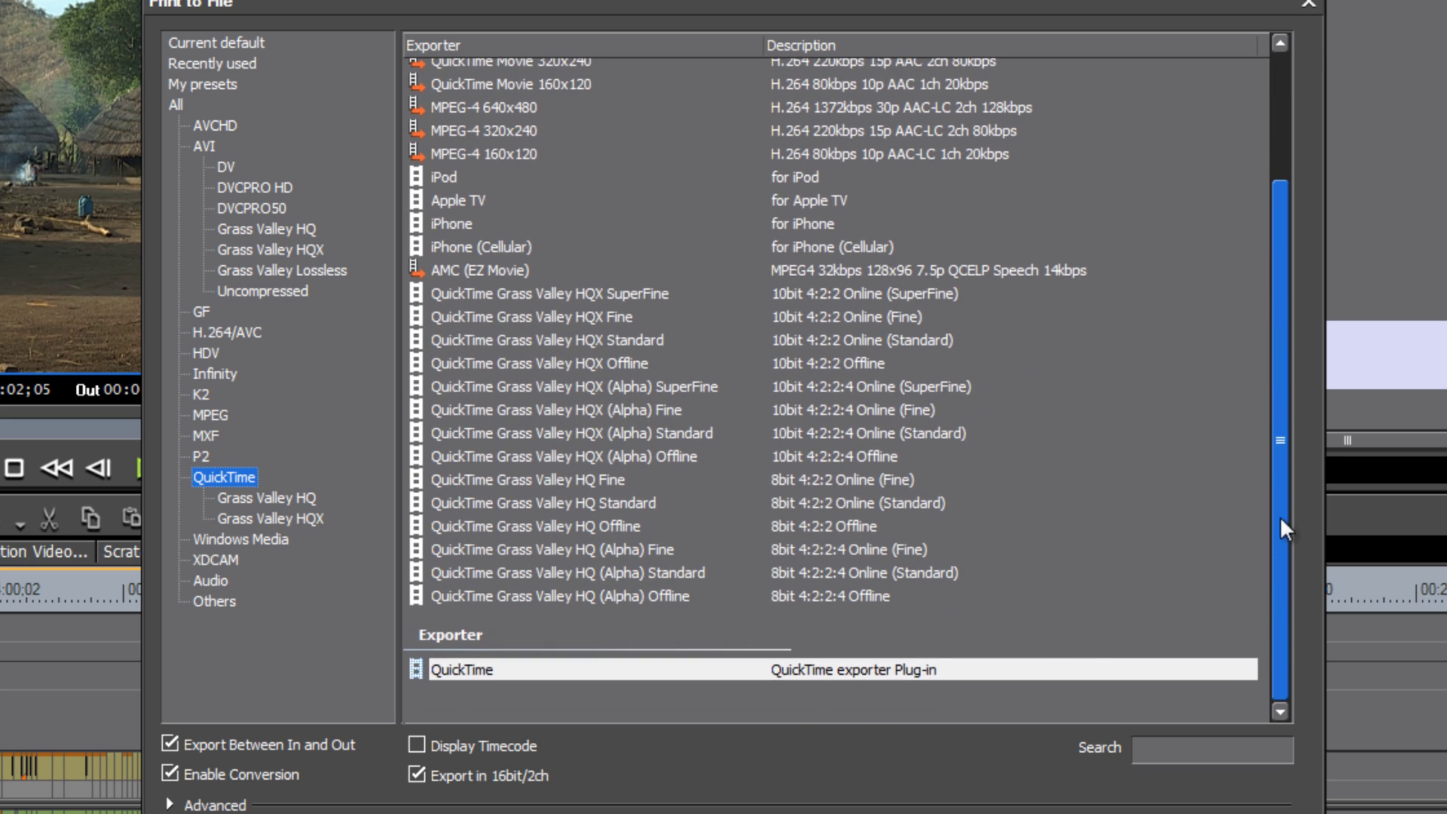
scroll(1280, 517, "up", 2)
scroll(1295, 363, "down", 2)
key("Return")
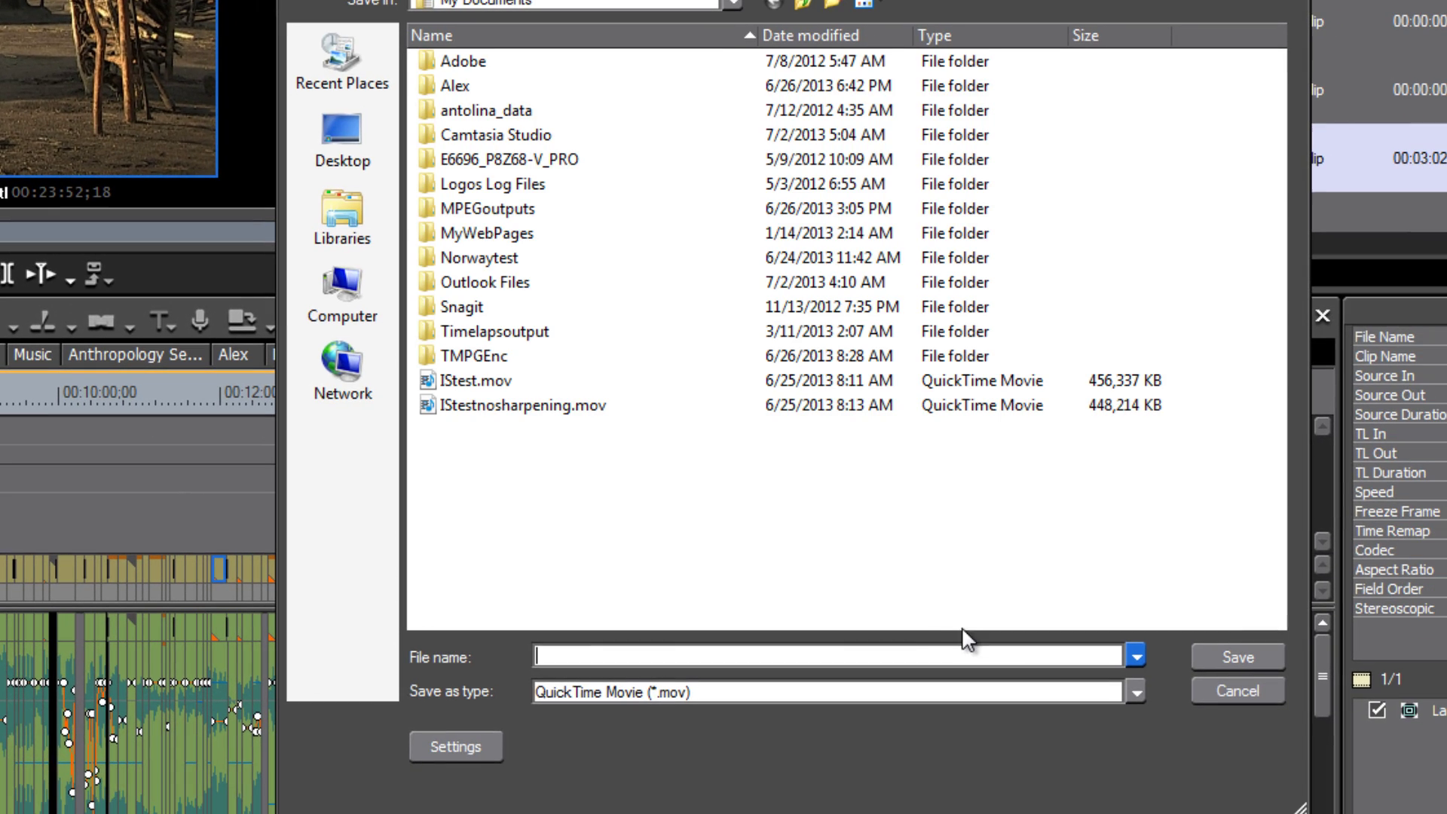
Step: Set QuickTime H.264 video to best quality, restricted to 9000 kbits/sec, and confirm
left_click(462, 744)
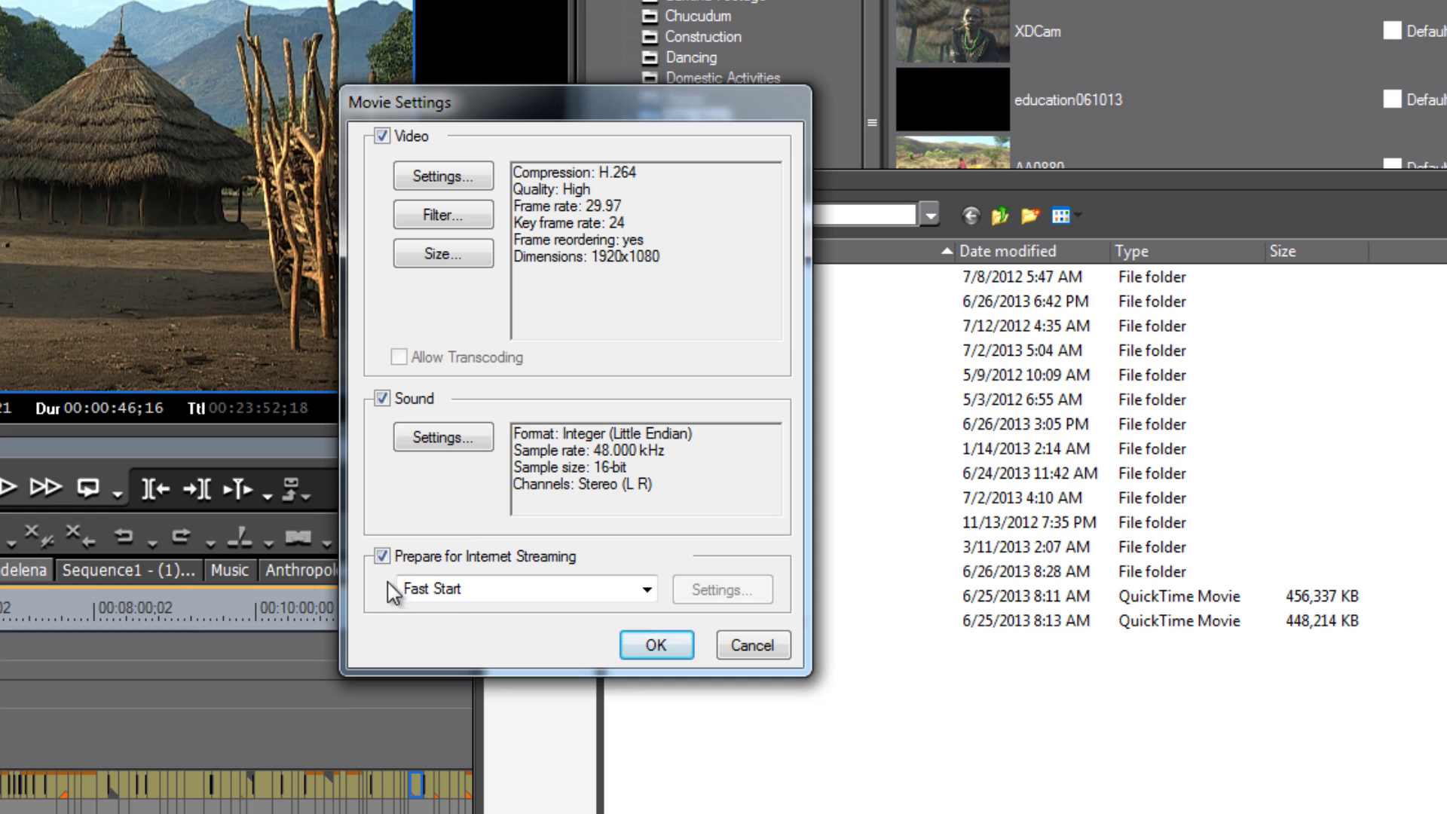
left_click(445, 177)
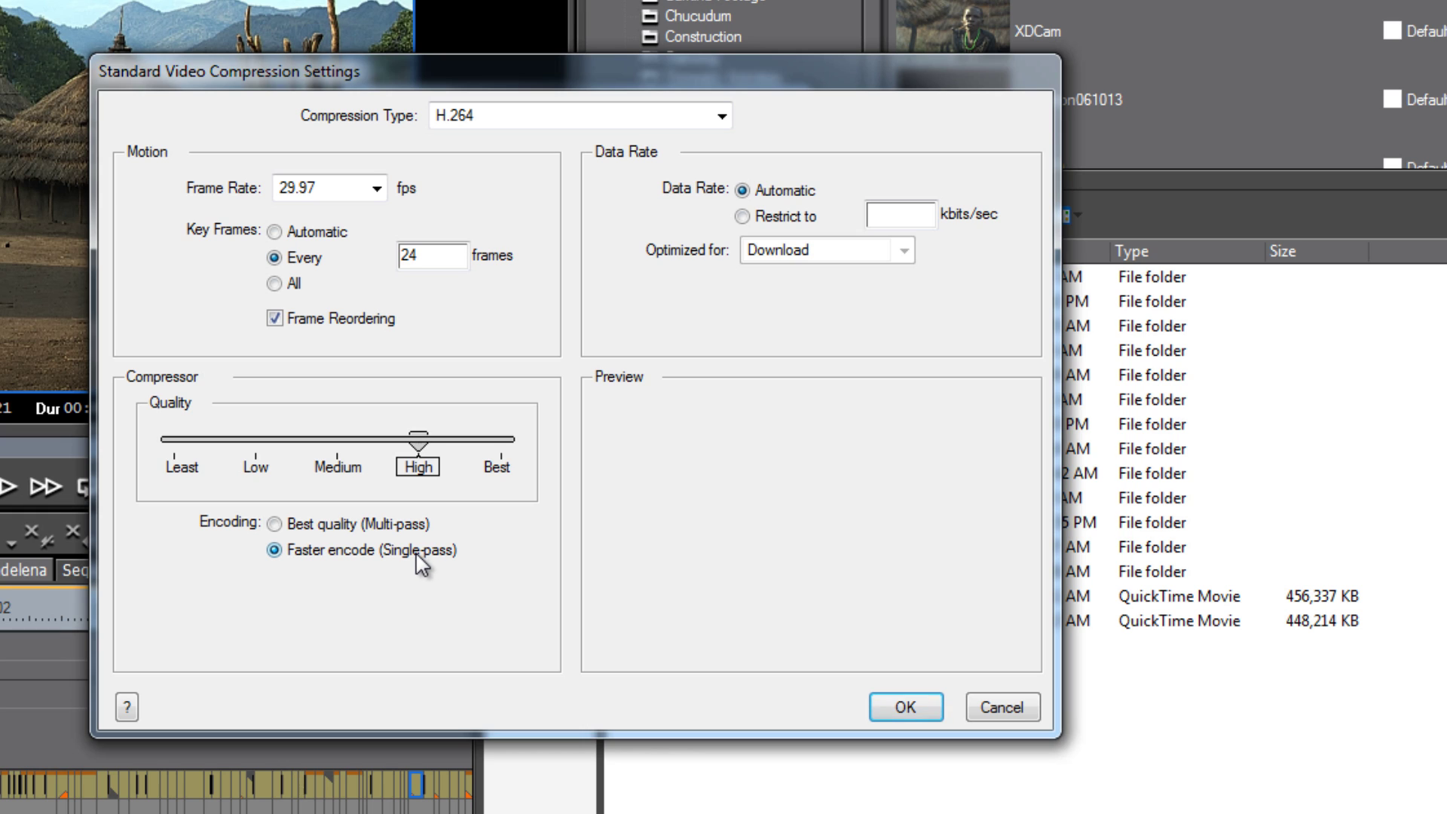
left_click(505, 468)
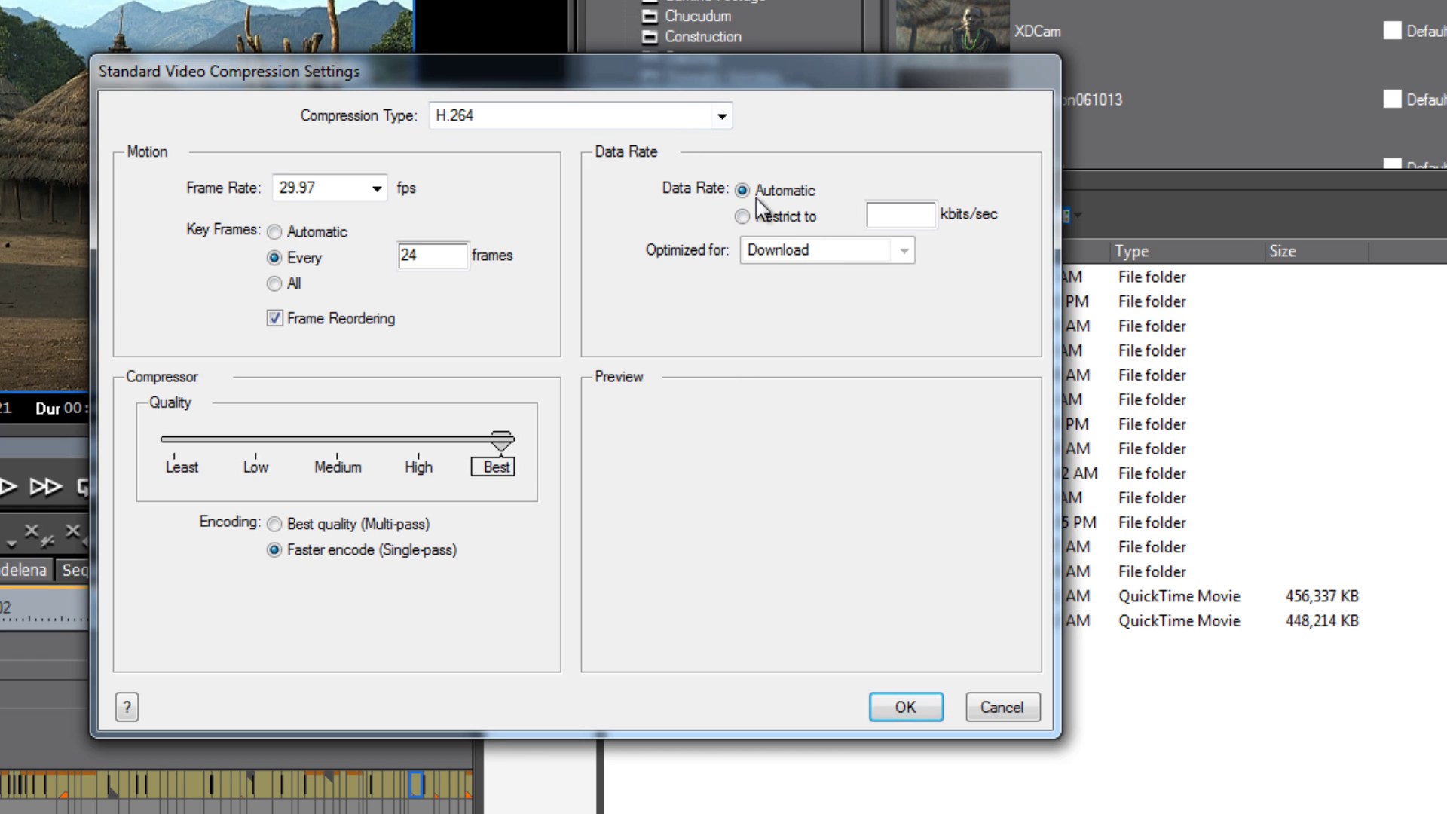
left_click(748, 224)
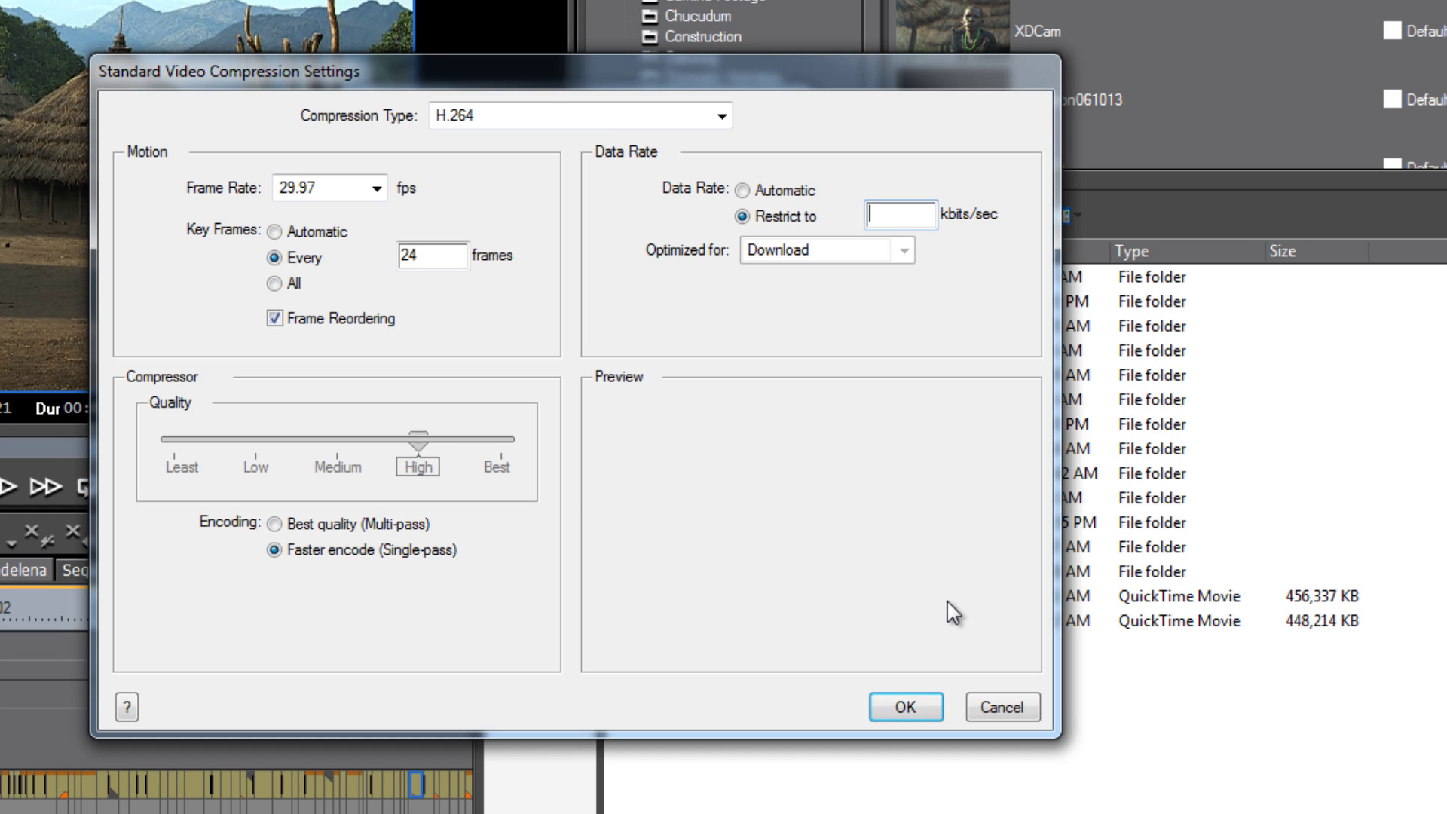
type("9000")
left_click(905, 707)
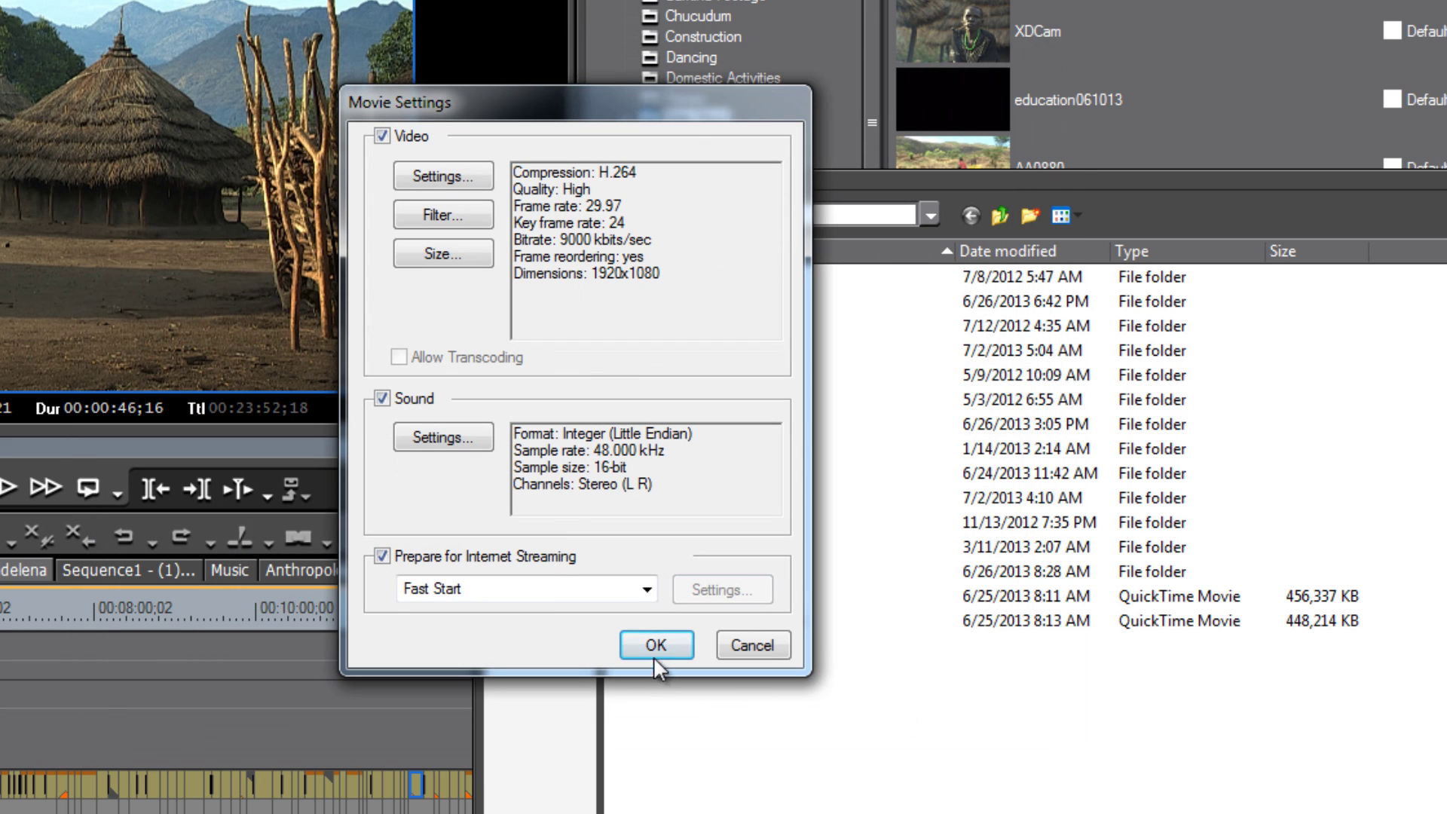
left_click(653, 657)
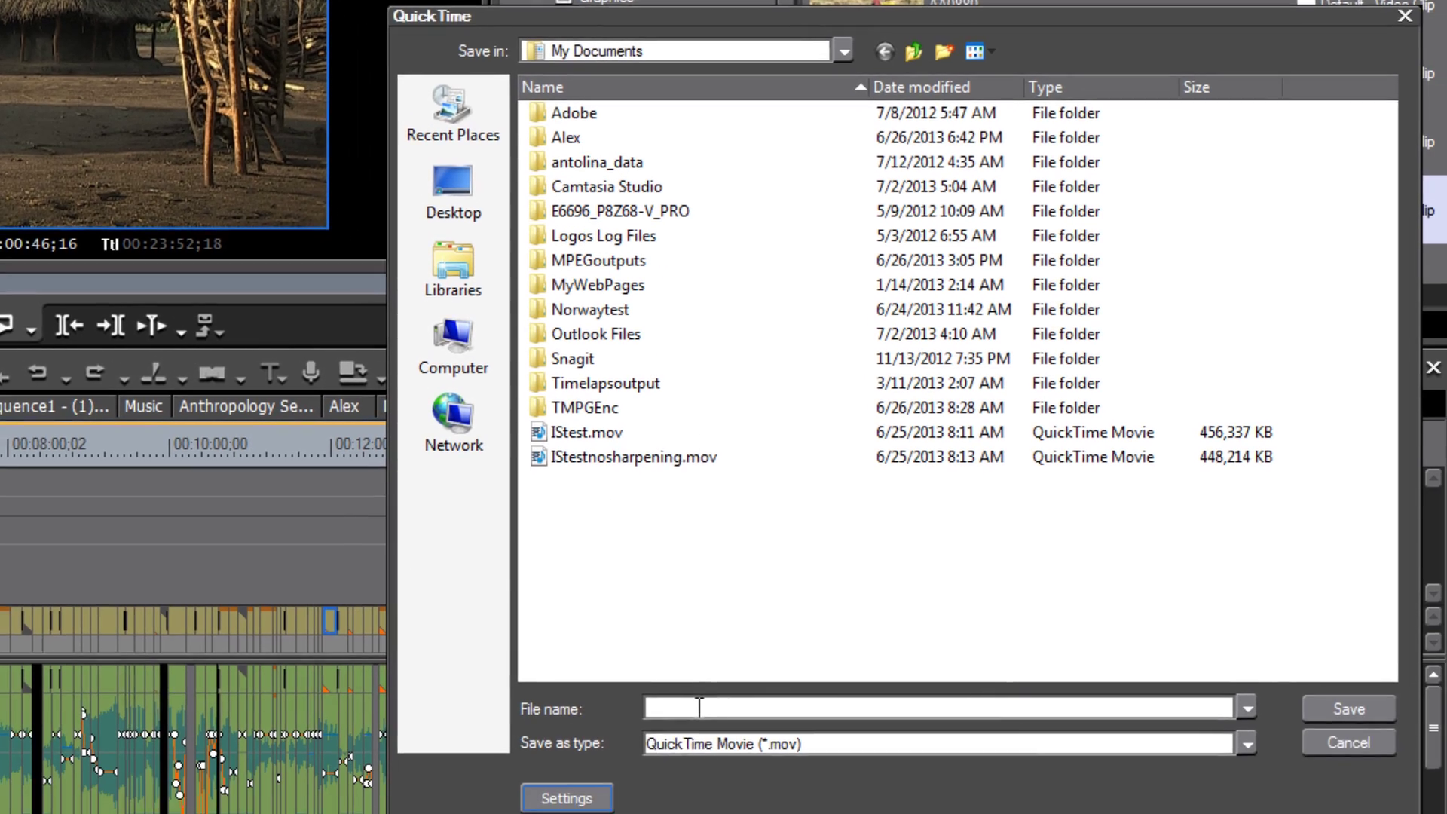
Step: Save the QuickTime export as QTTestat9000 to render it
type("QT")
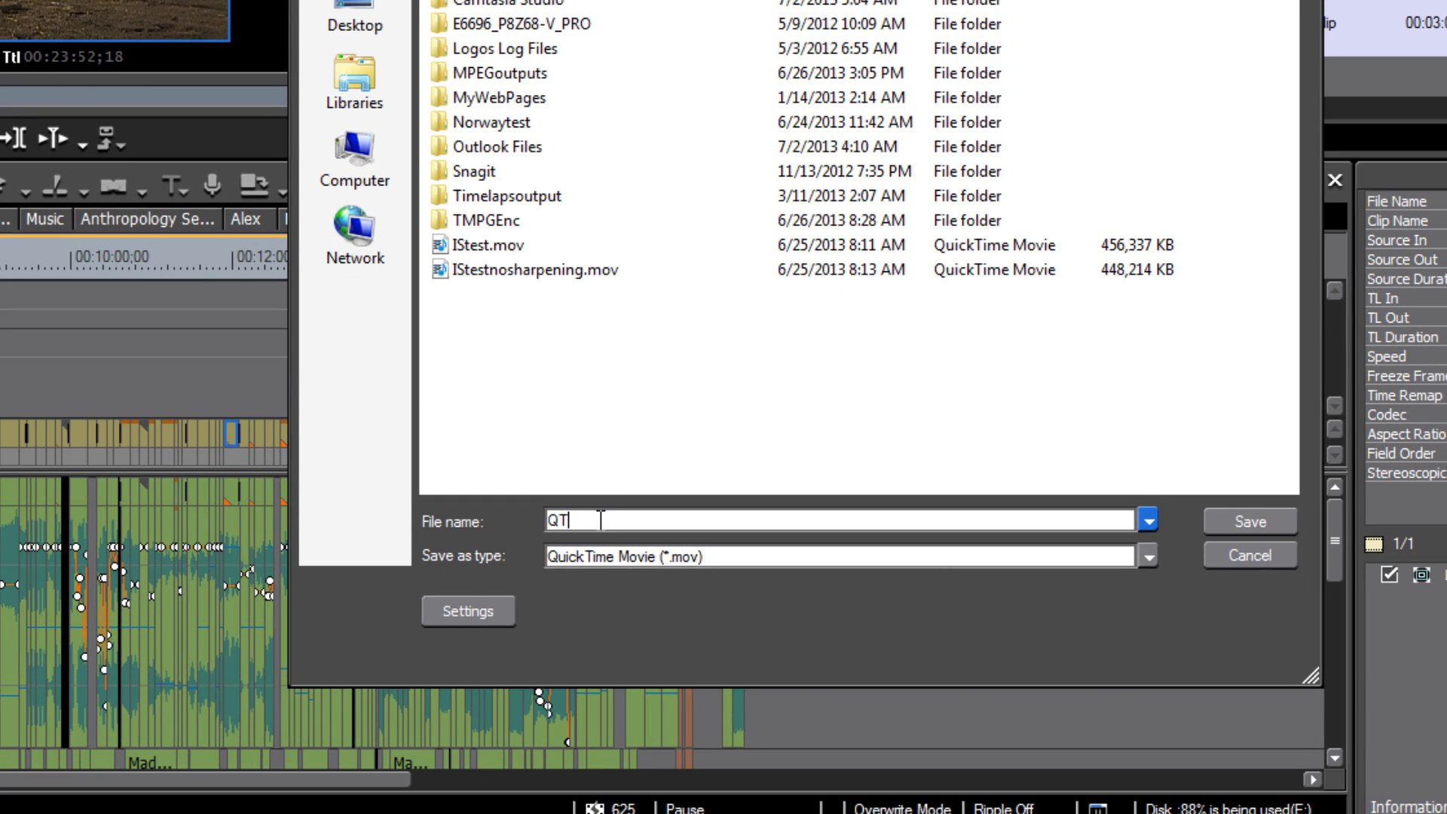
type("Testat9000")
key("Return")
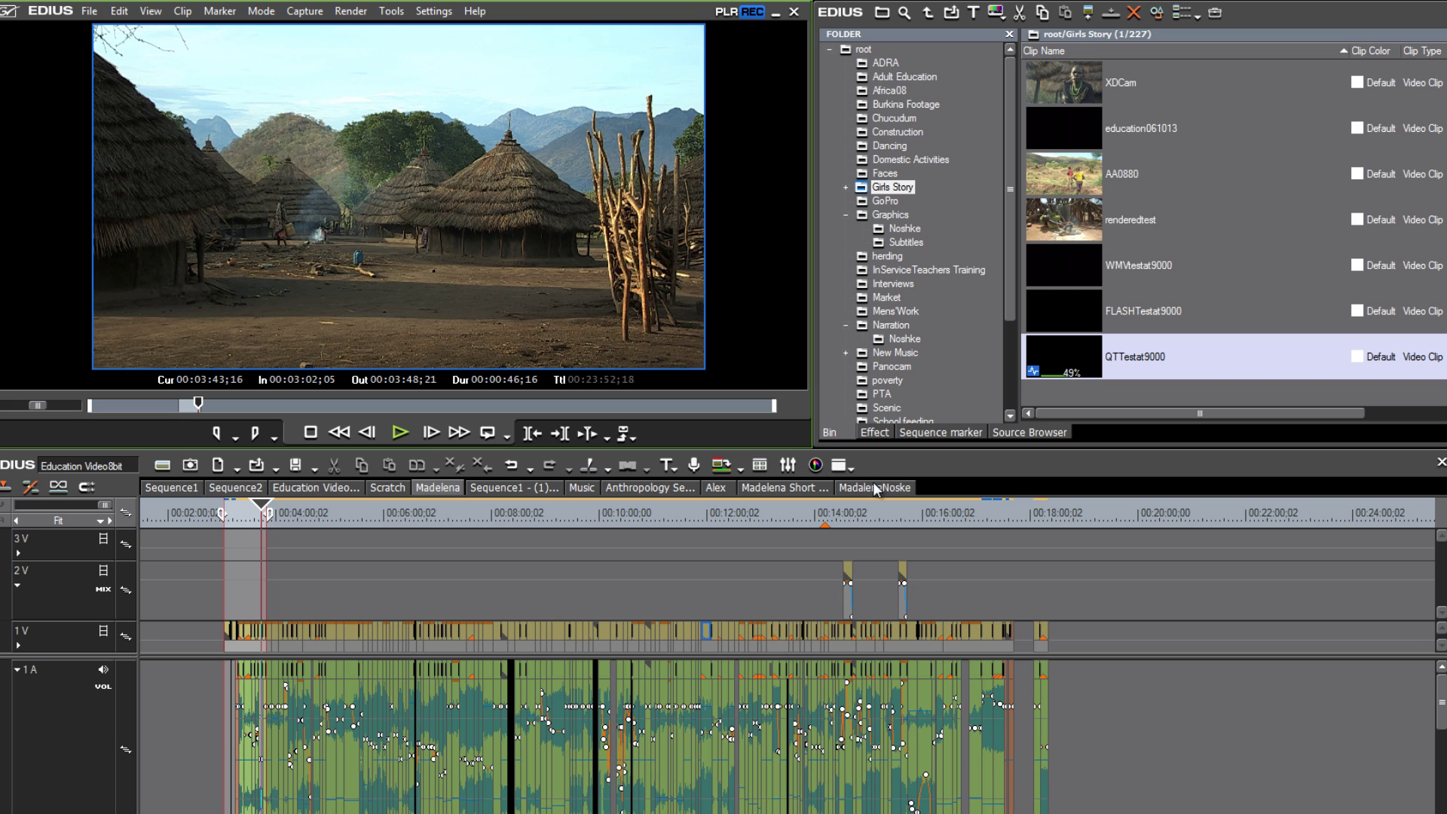
Step: Pick the H.264/AVC exporter in Print to File and proceed to export
key("F11")
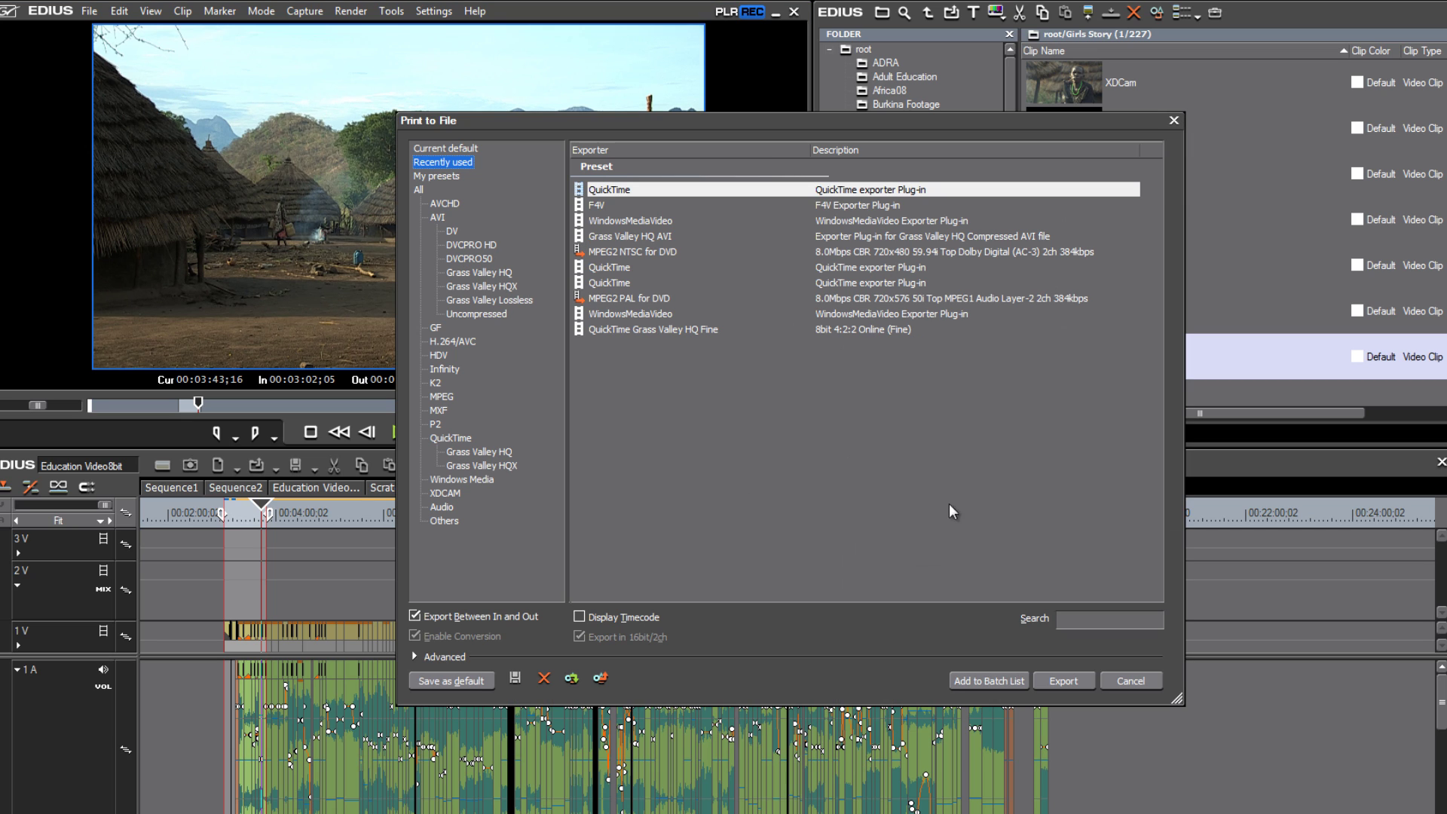
left_click(464, 342)
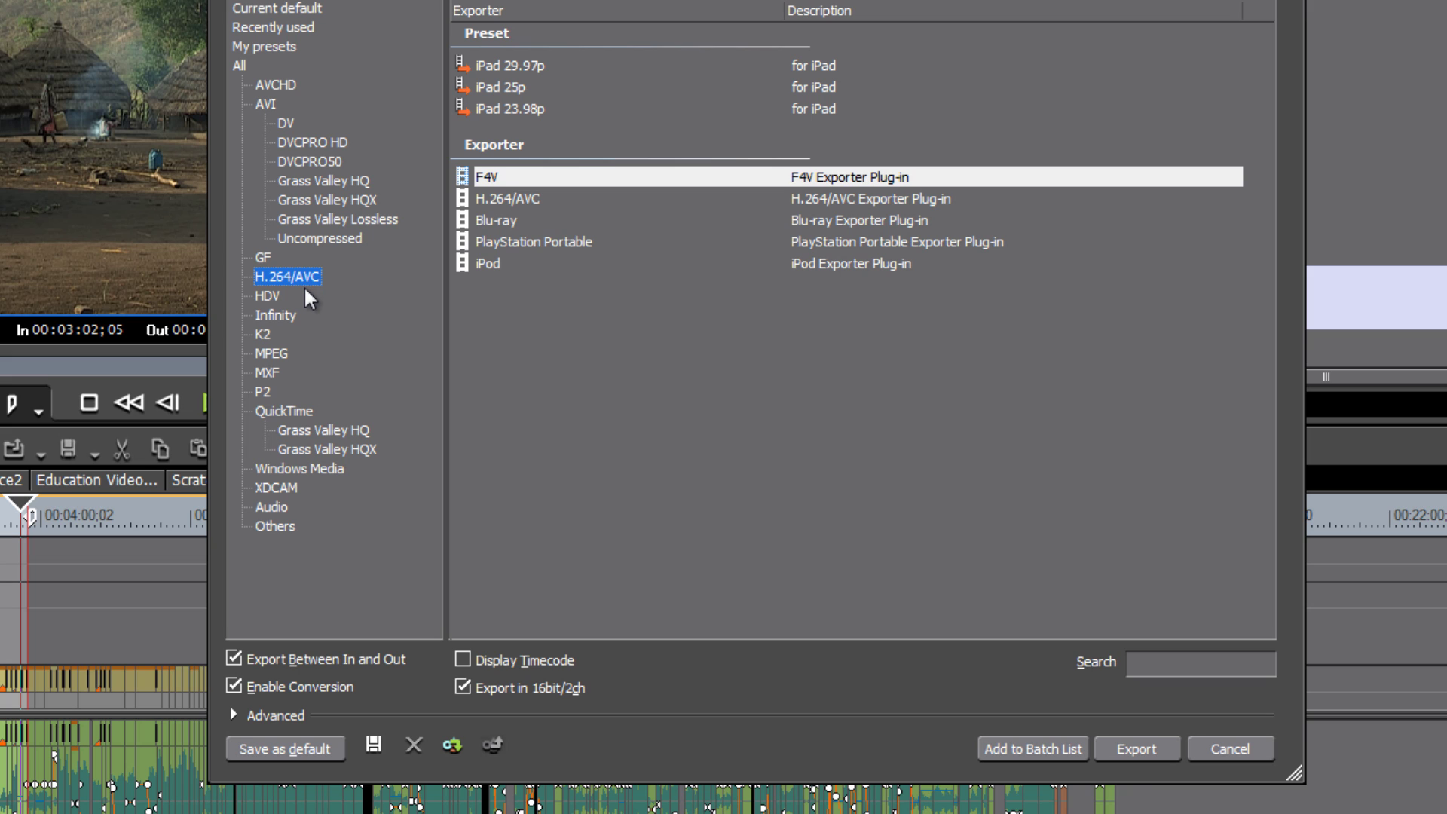
left_click(511, 197)
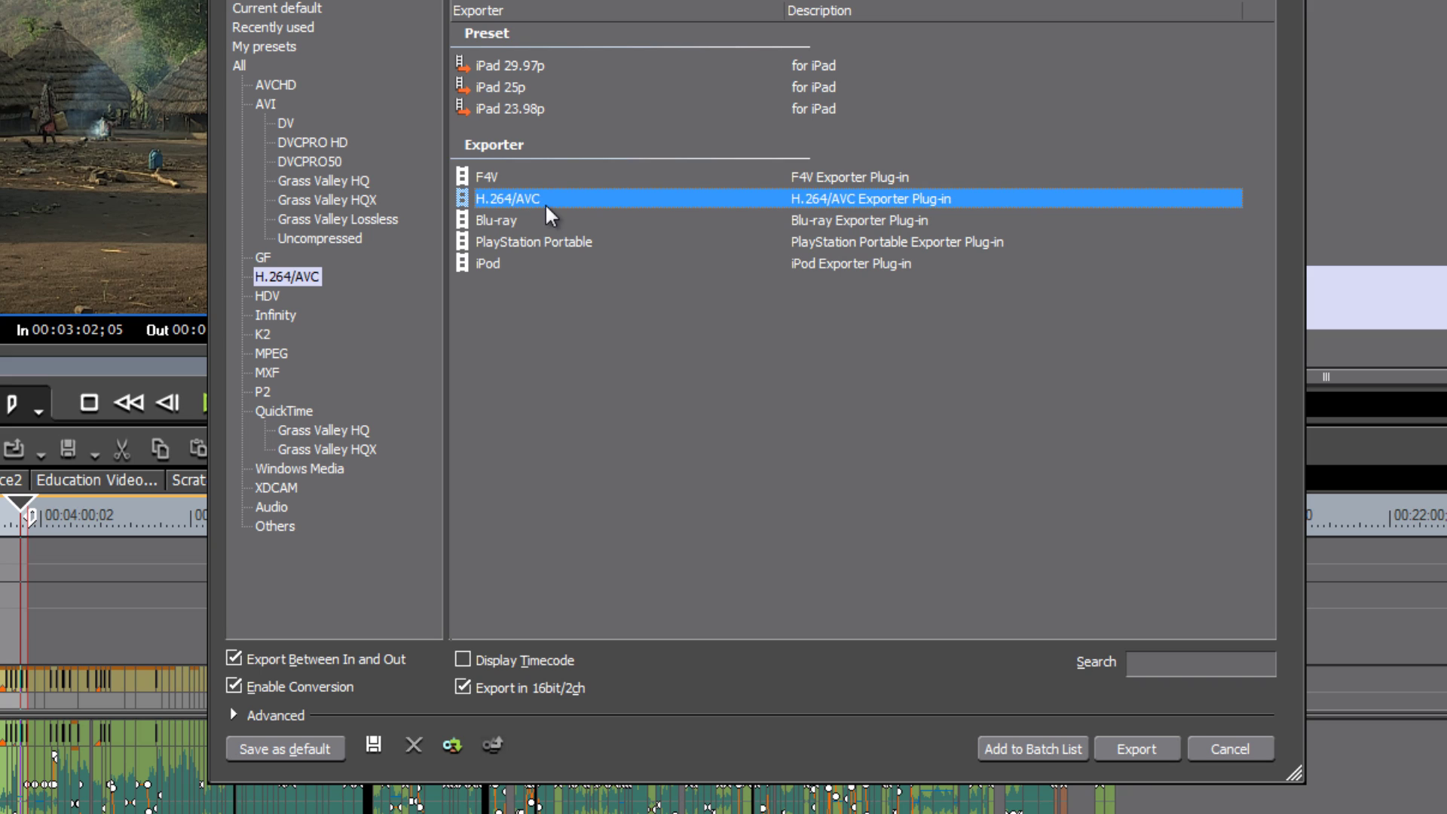
left_click(1137, 749)
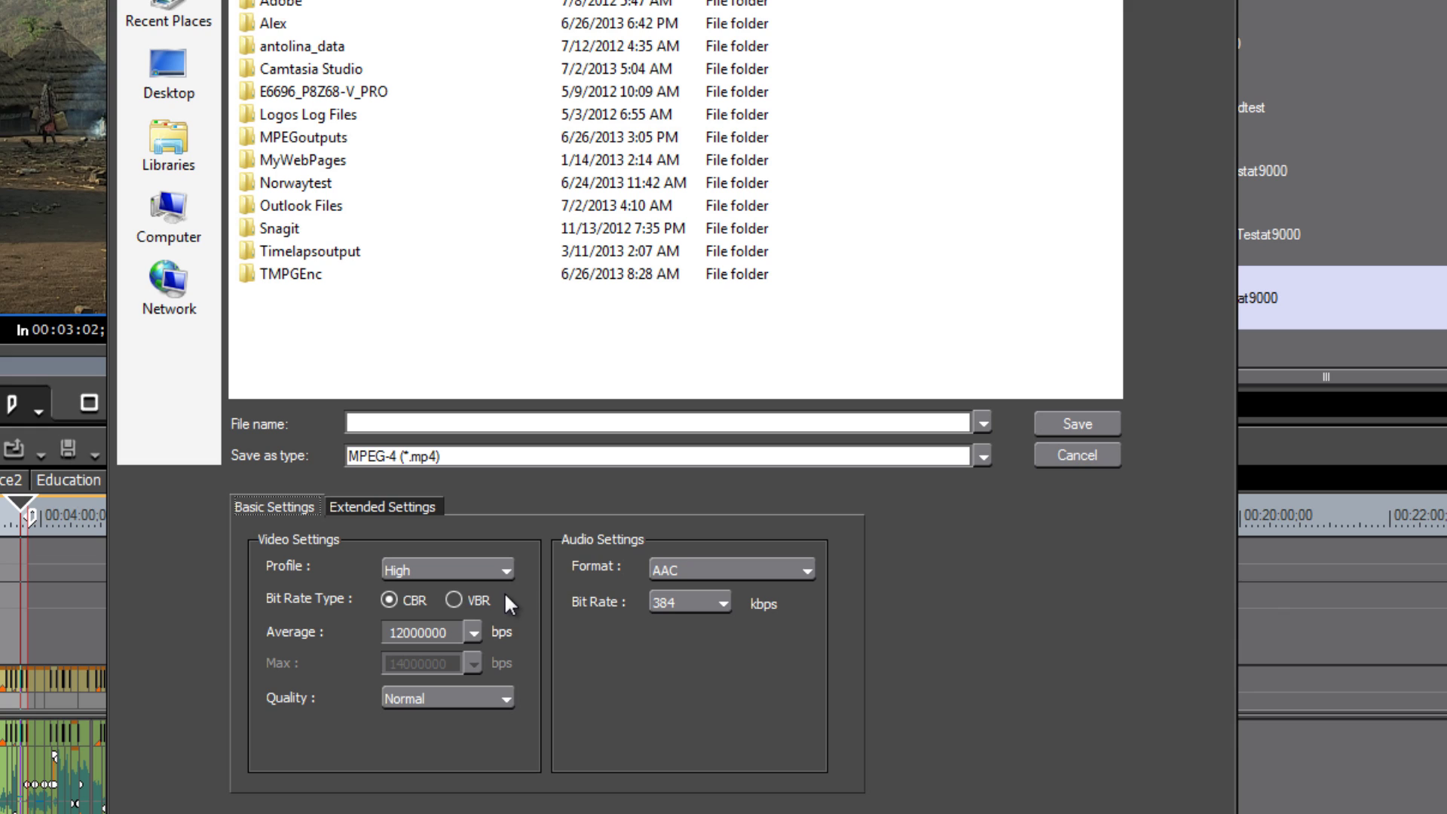
Step: Save as MPEG-4 file MPEG4Testat9000 with 9M average video and 128 kbps audio
left_click(988, 454)
left_click(987, 454)
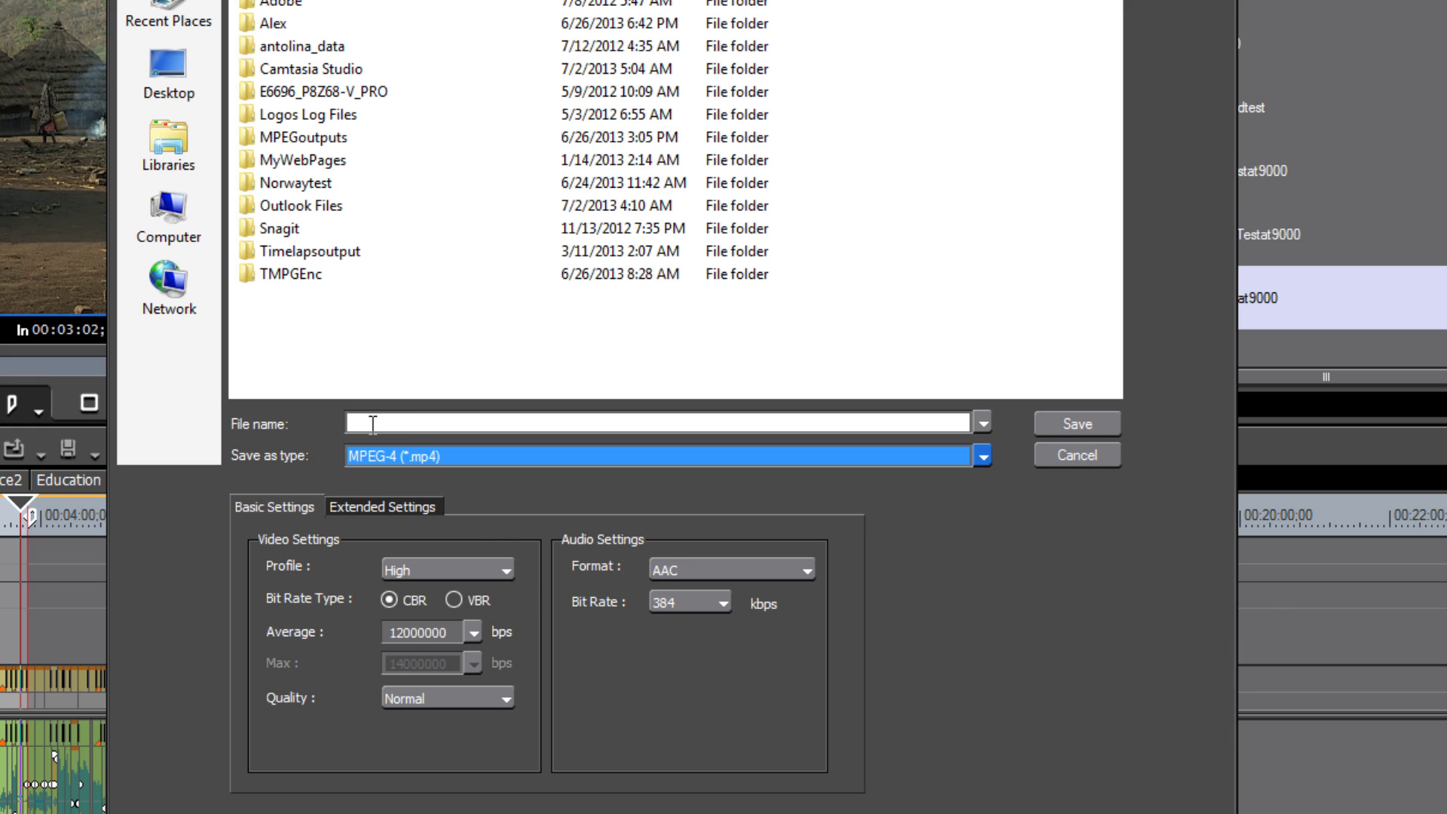
left_click(372, 424)
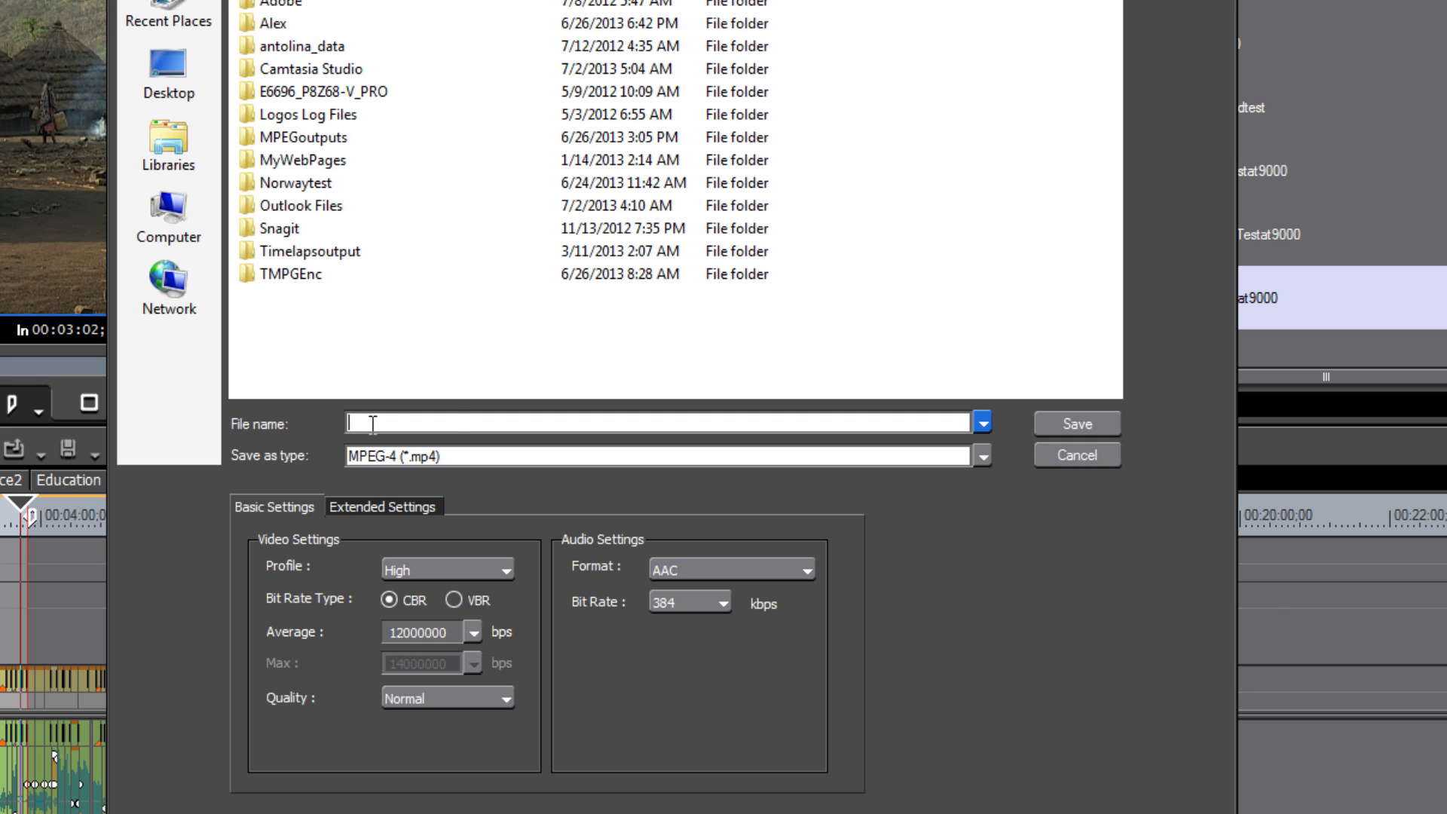
type("MPEG4Testat9000")
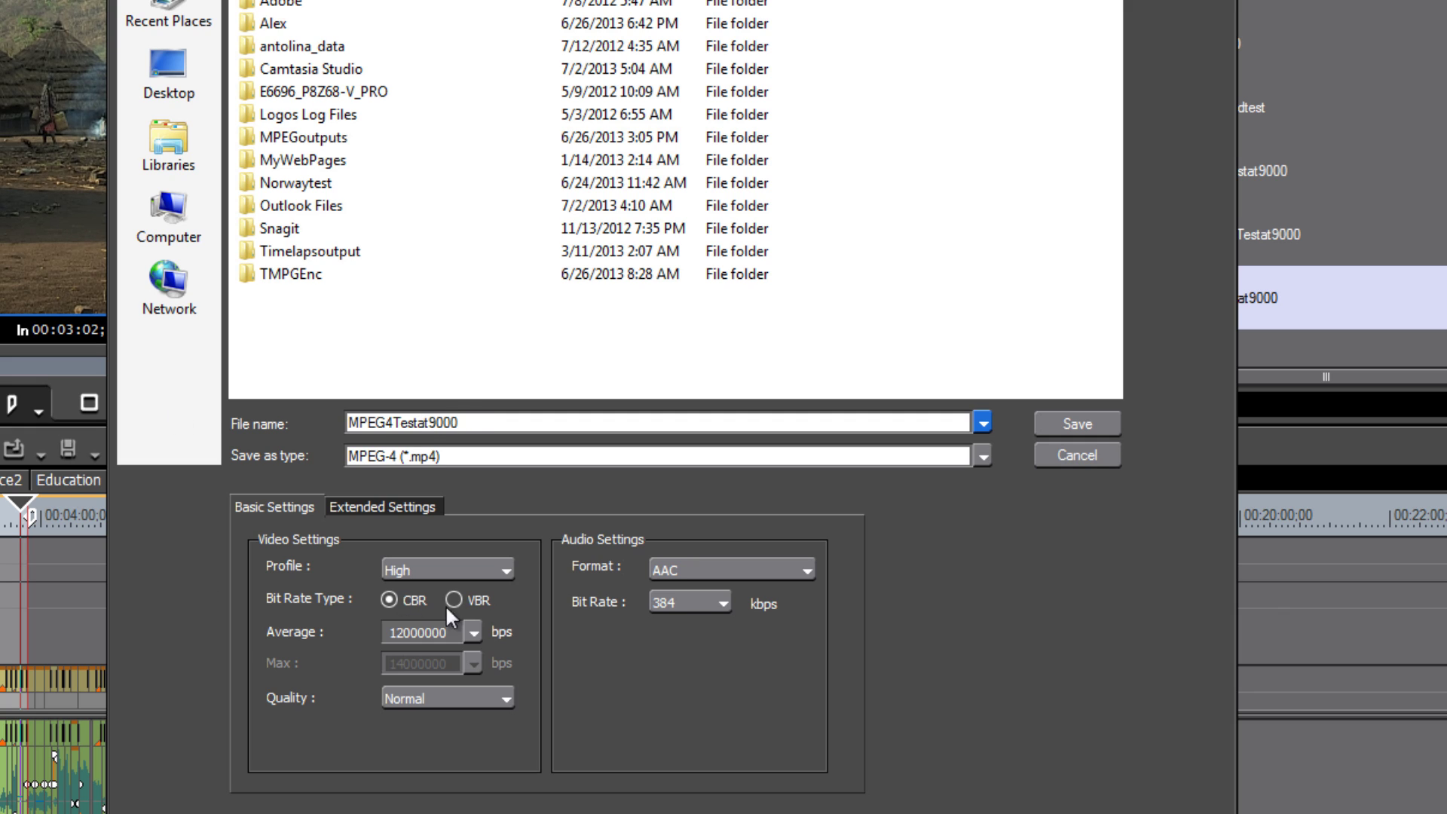
left_click(472, 631)
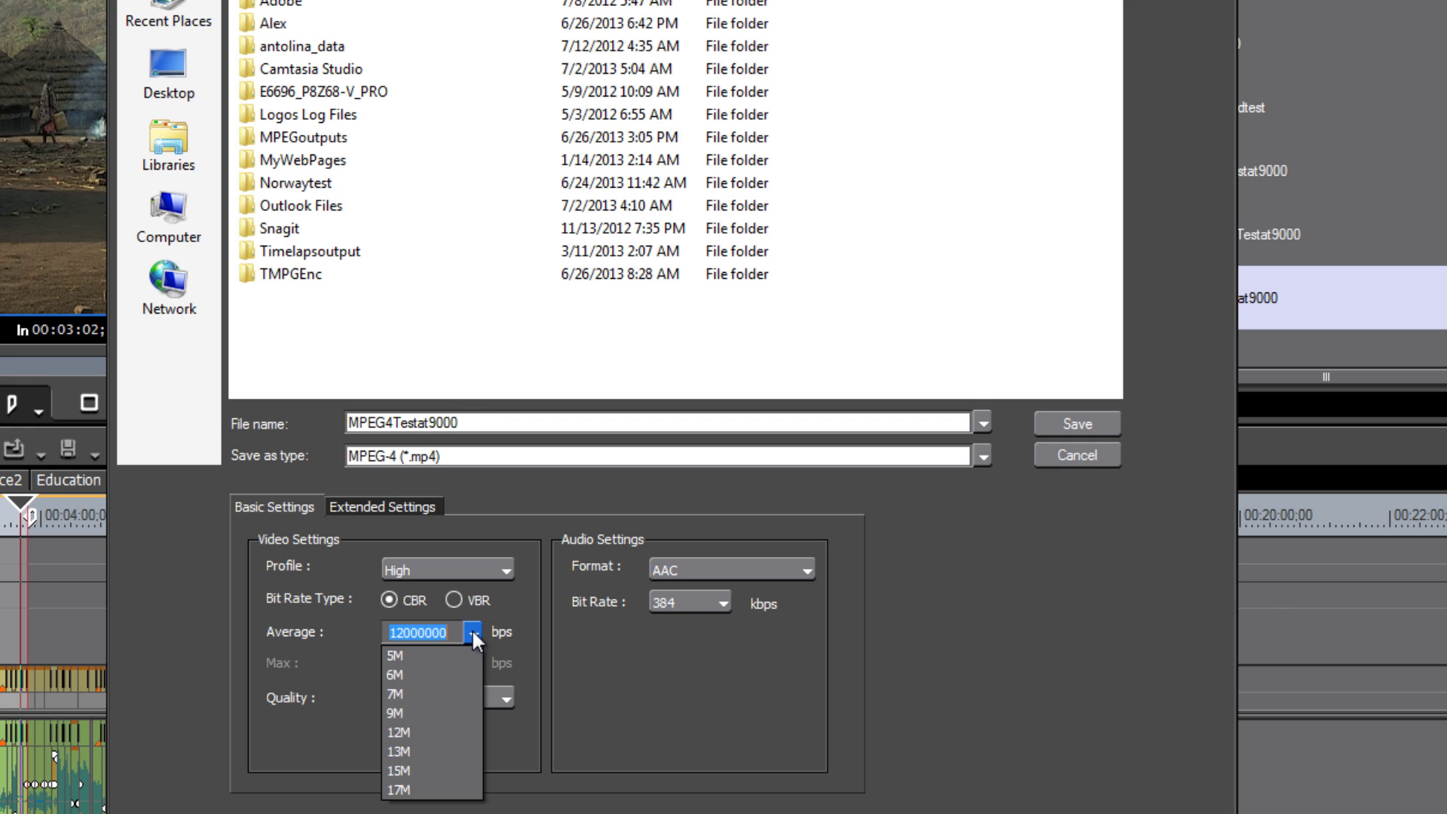
left_click(429, 714)
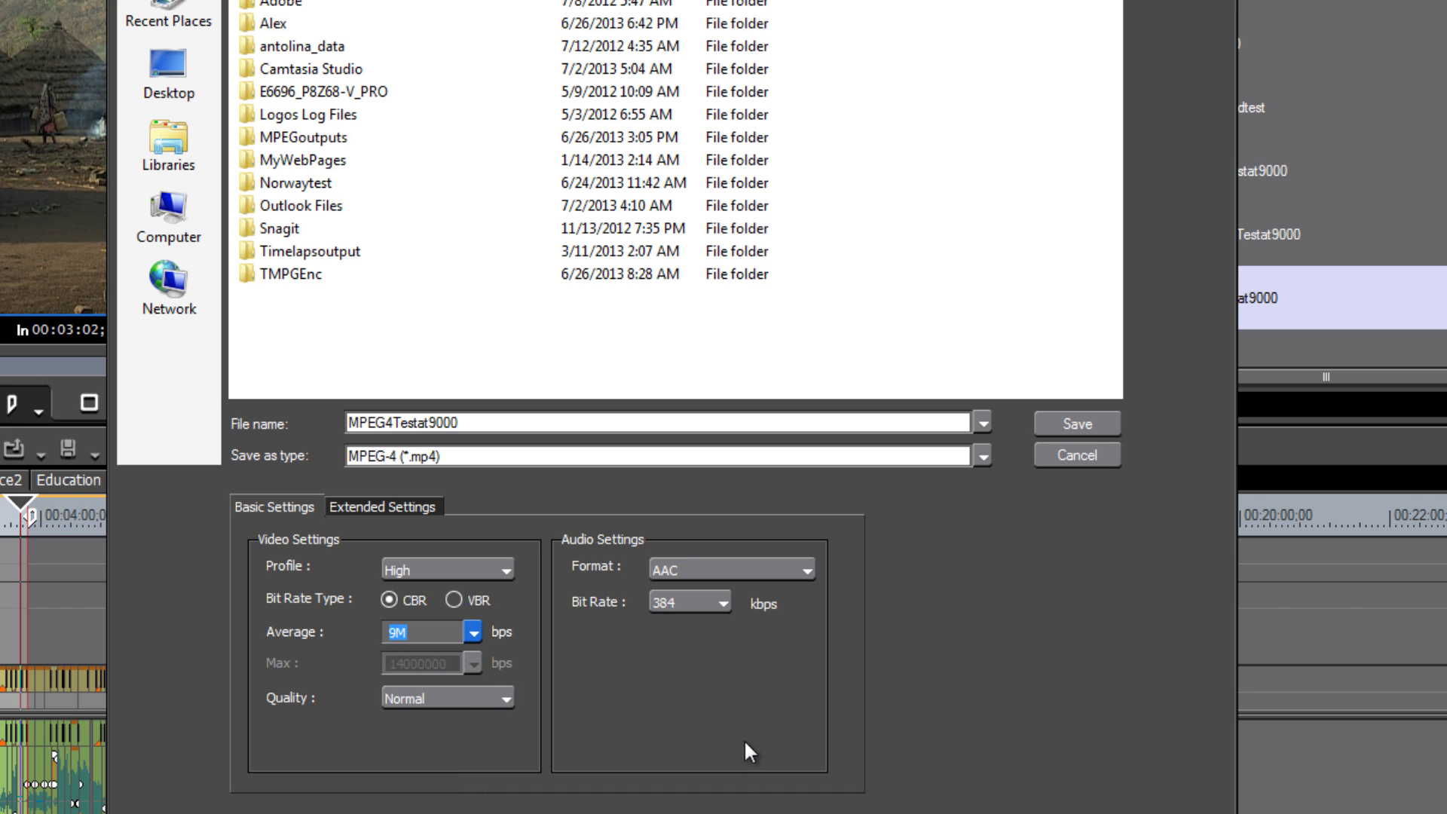
left_click(723, 603)
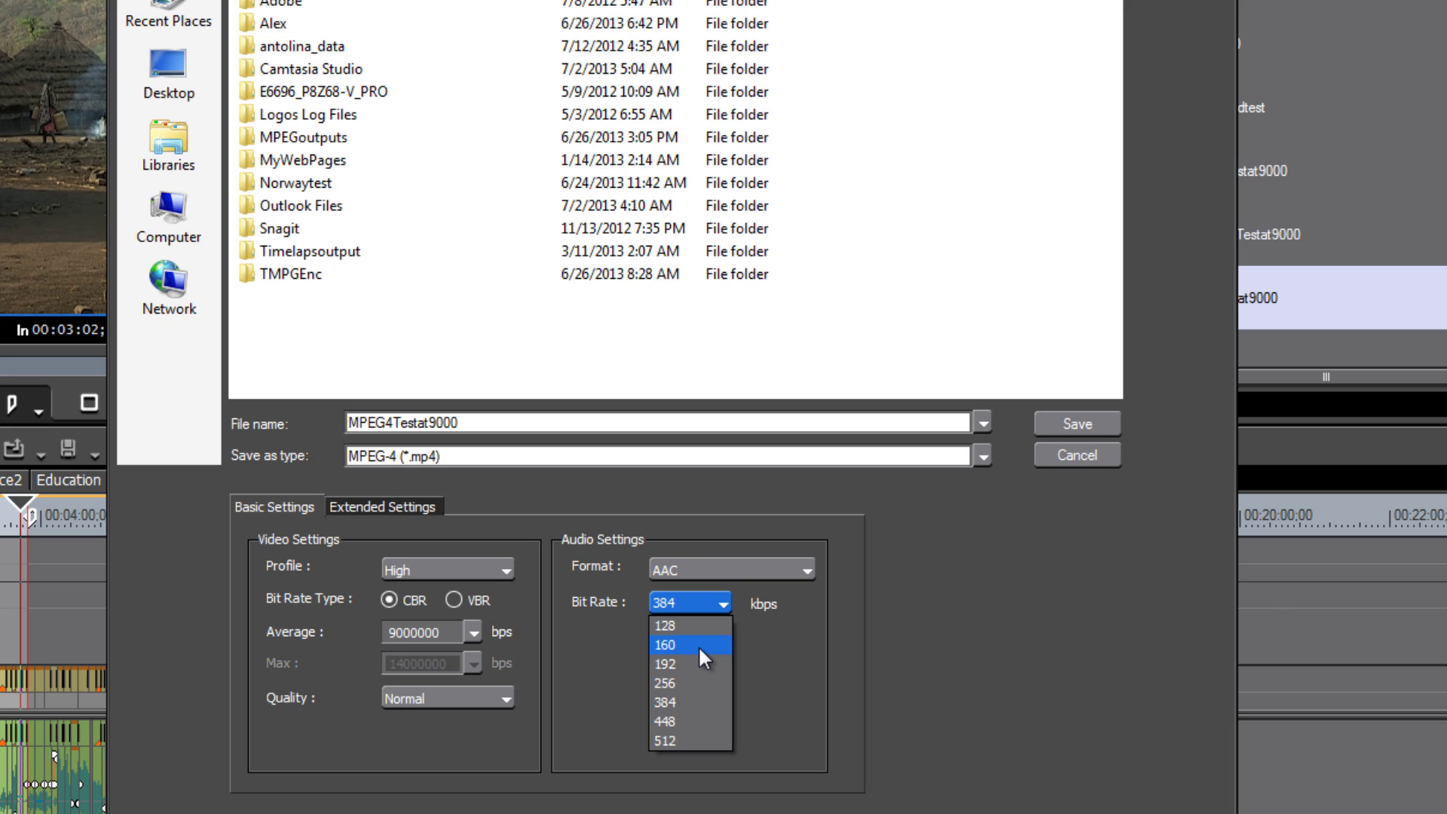
left_click(690, 625)
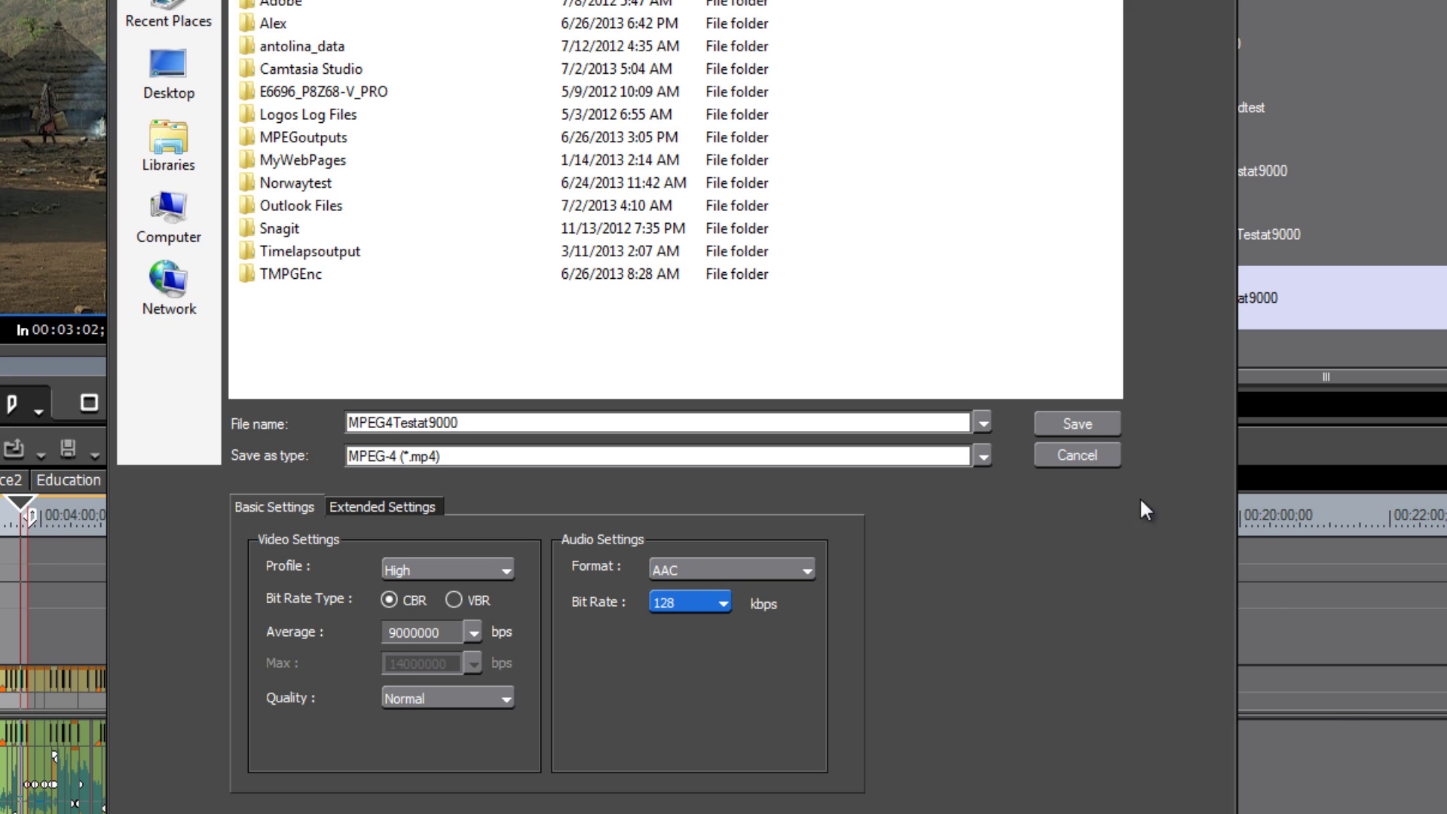
left_click(1097, 425)
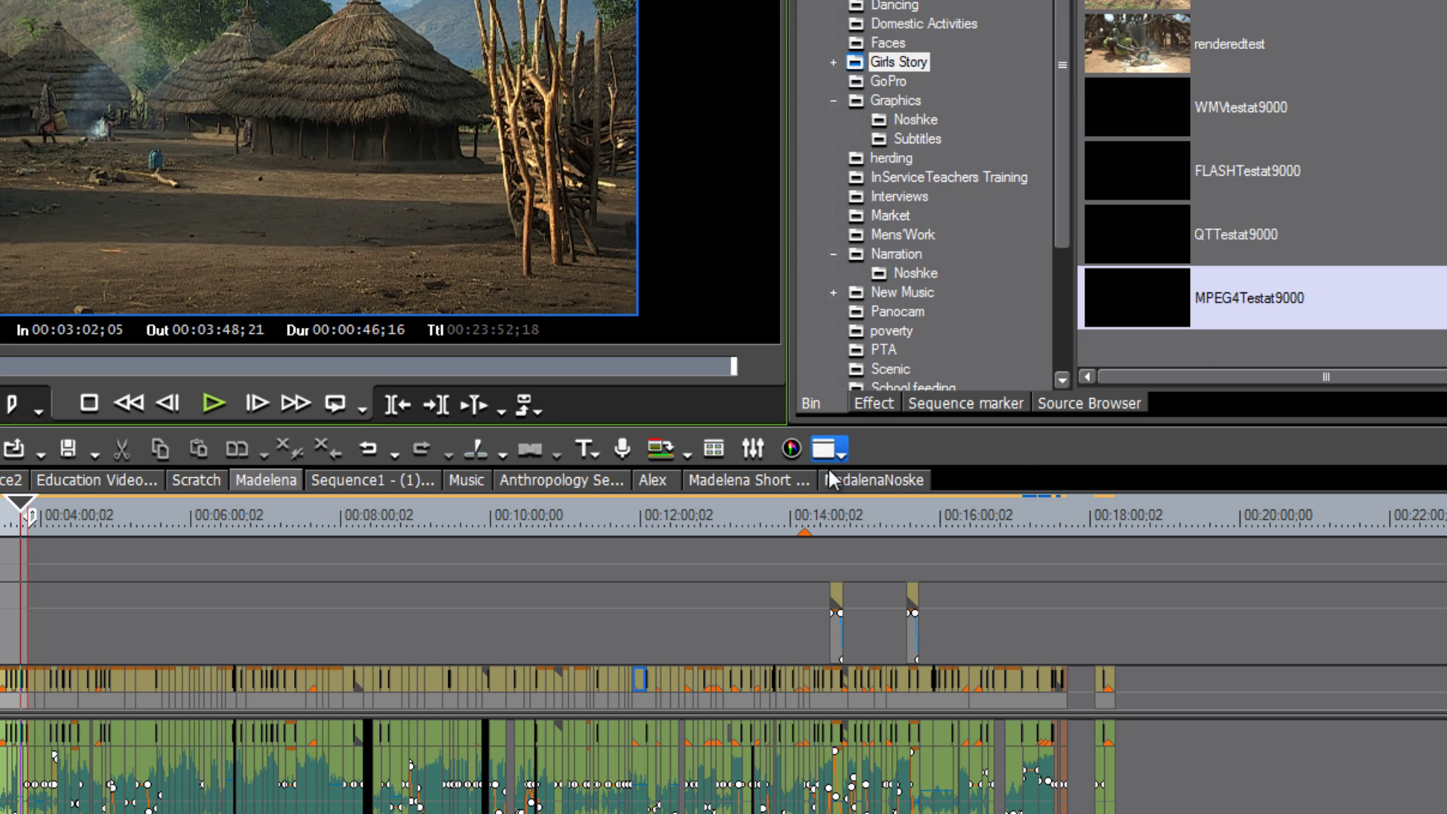
Step: Wait for the MPEG-4 render to finish, adding MPEG4Testat9000 to the Girls Story bin
left_click(841, 451)
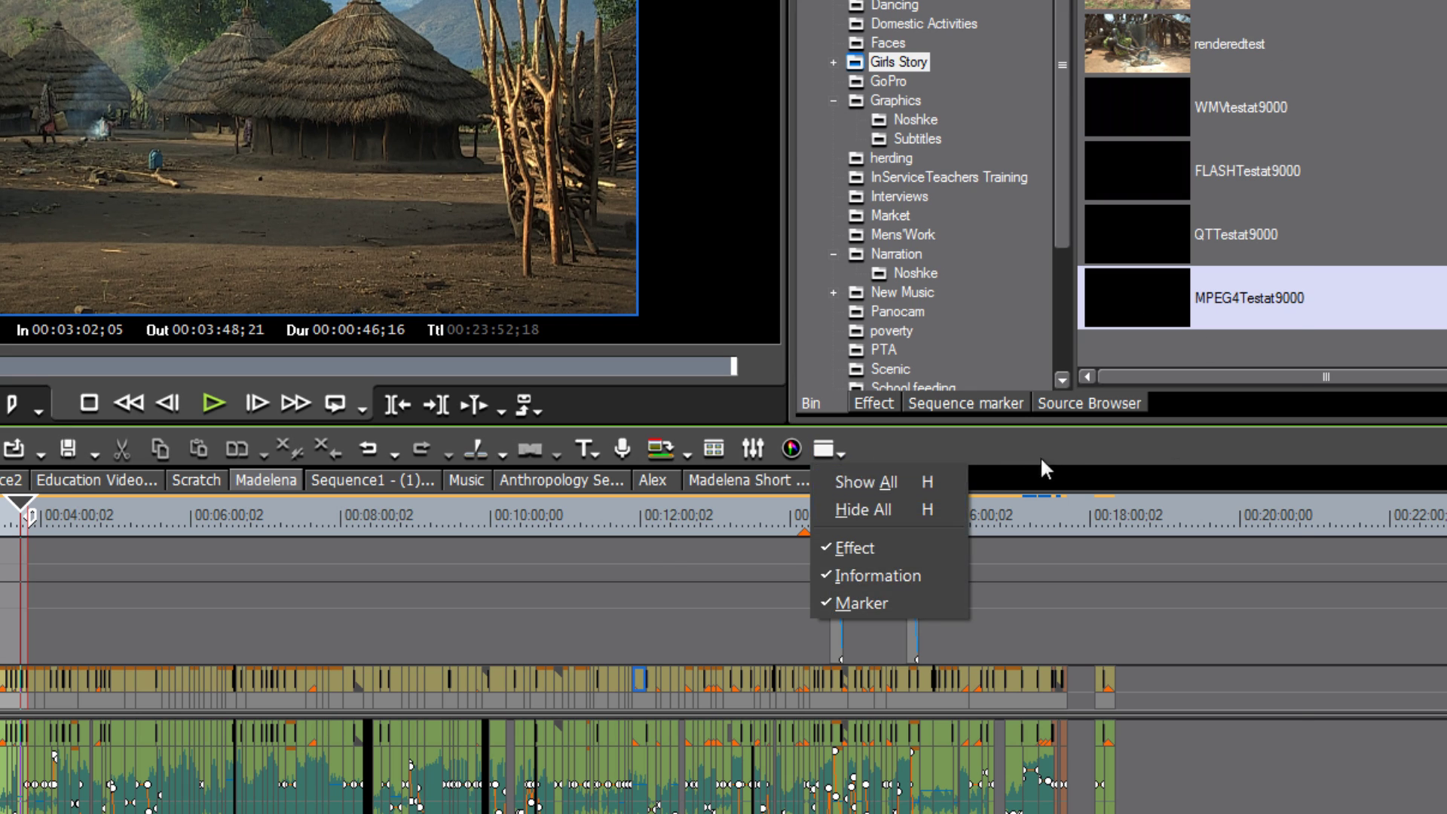
Step: Choose the AVI Grass Valley HQ exporter and proceed to export
key("F11")
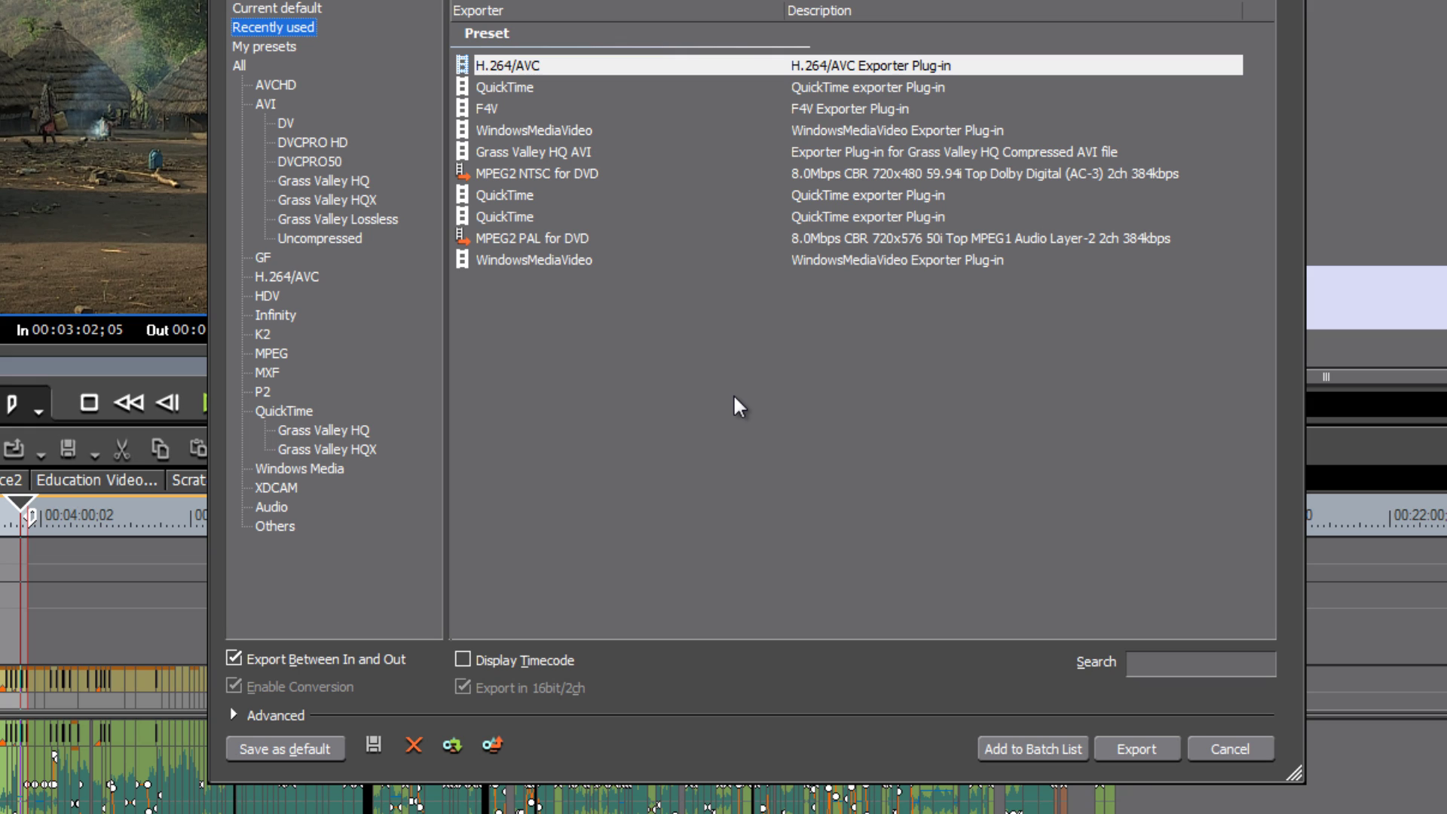
left_click(299, 182)
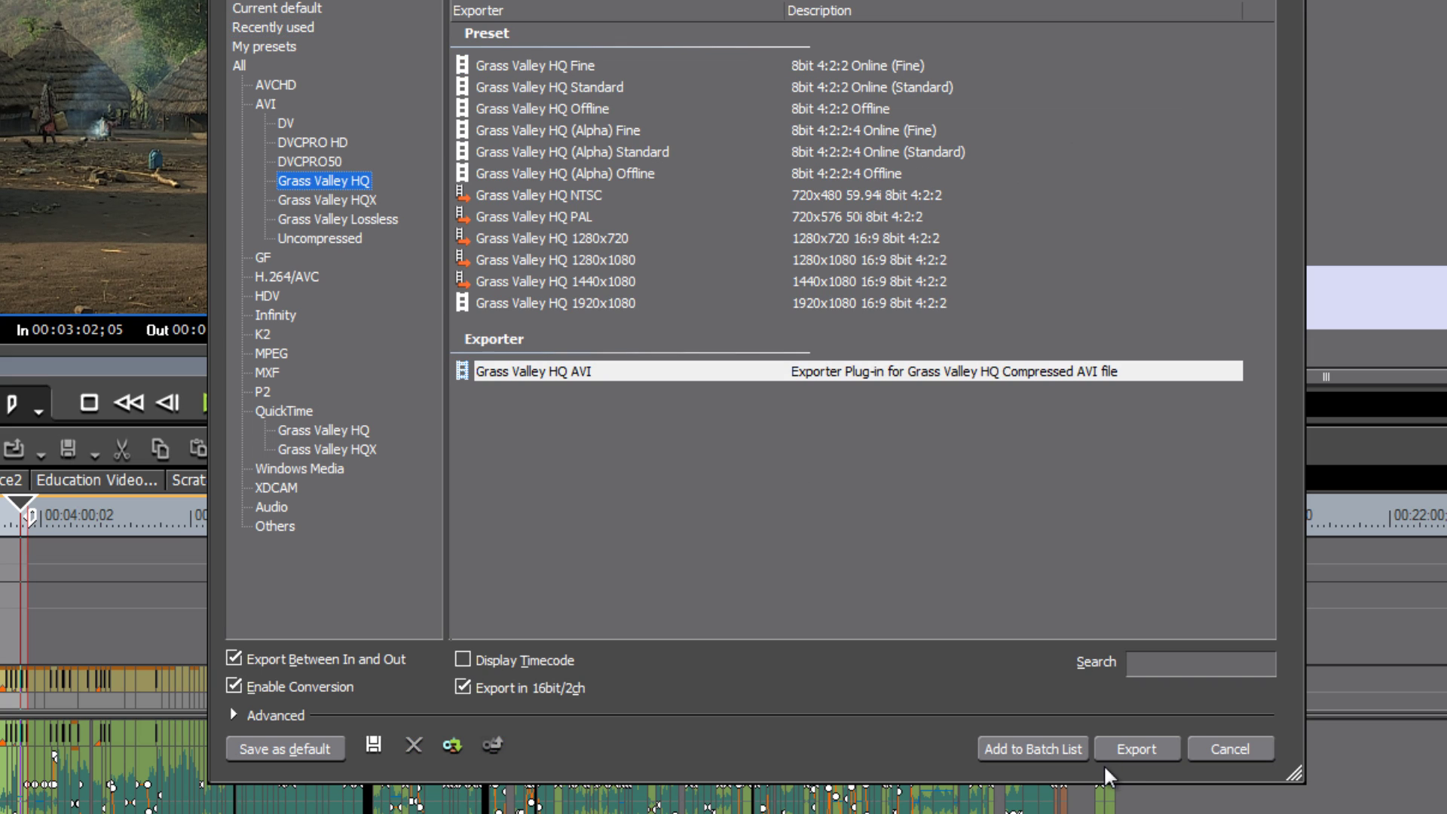
left_click(1143, 749)
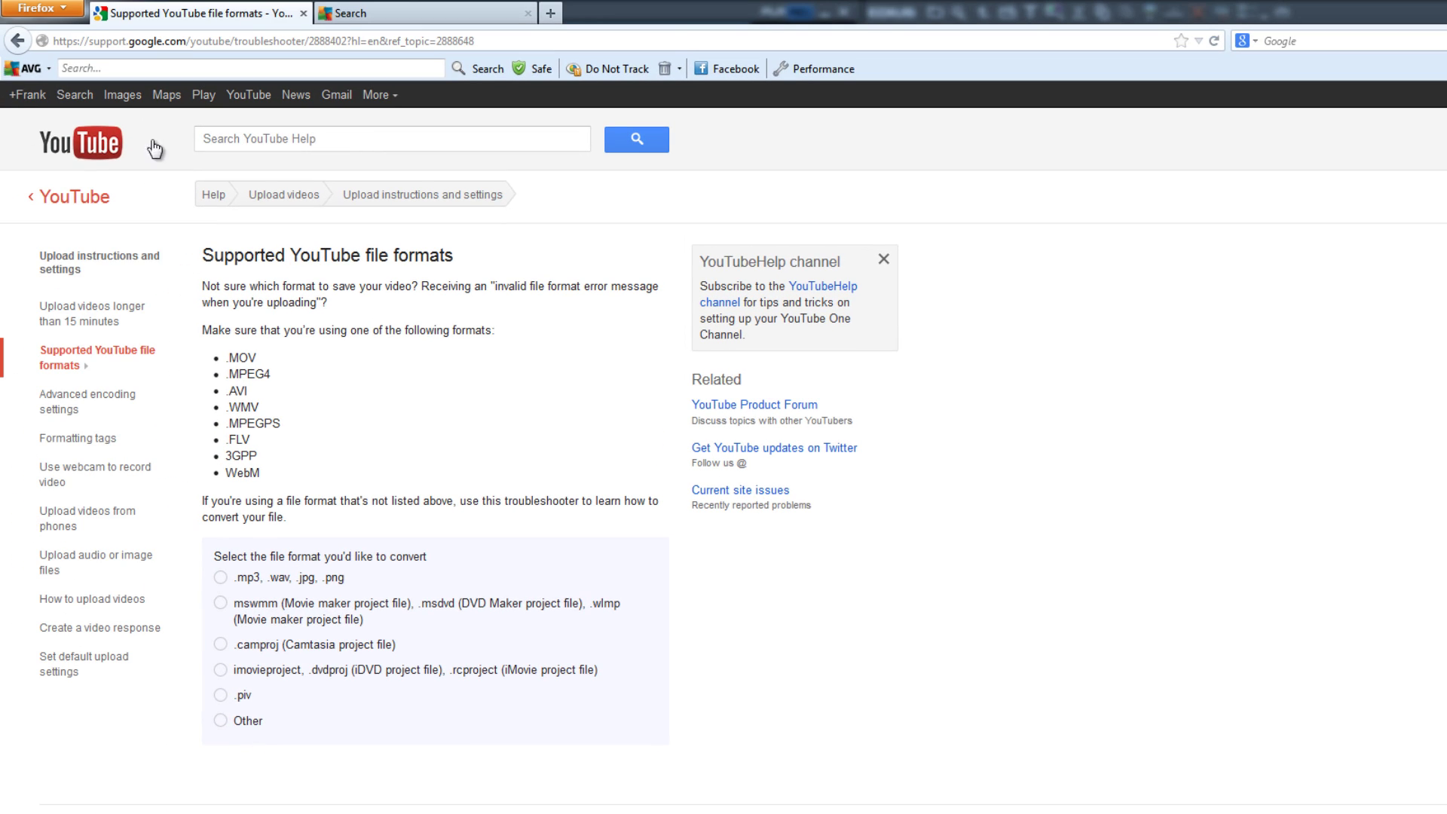
Step: Upload the test exports to YouTube, try adding FLASHTestat9000.f4v, then view Uploading Instructions
left_click(155, 150)
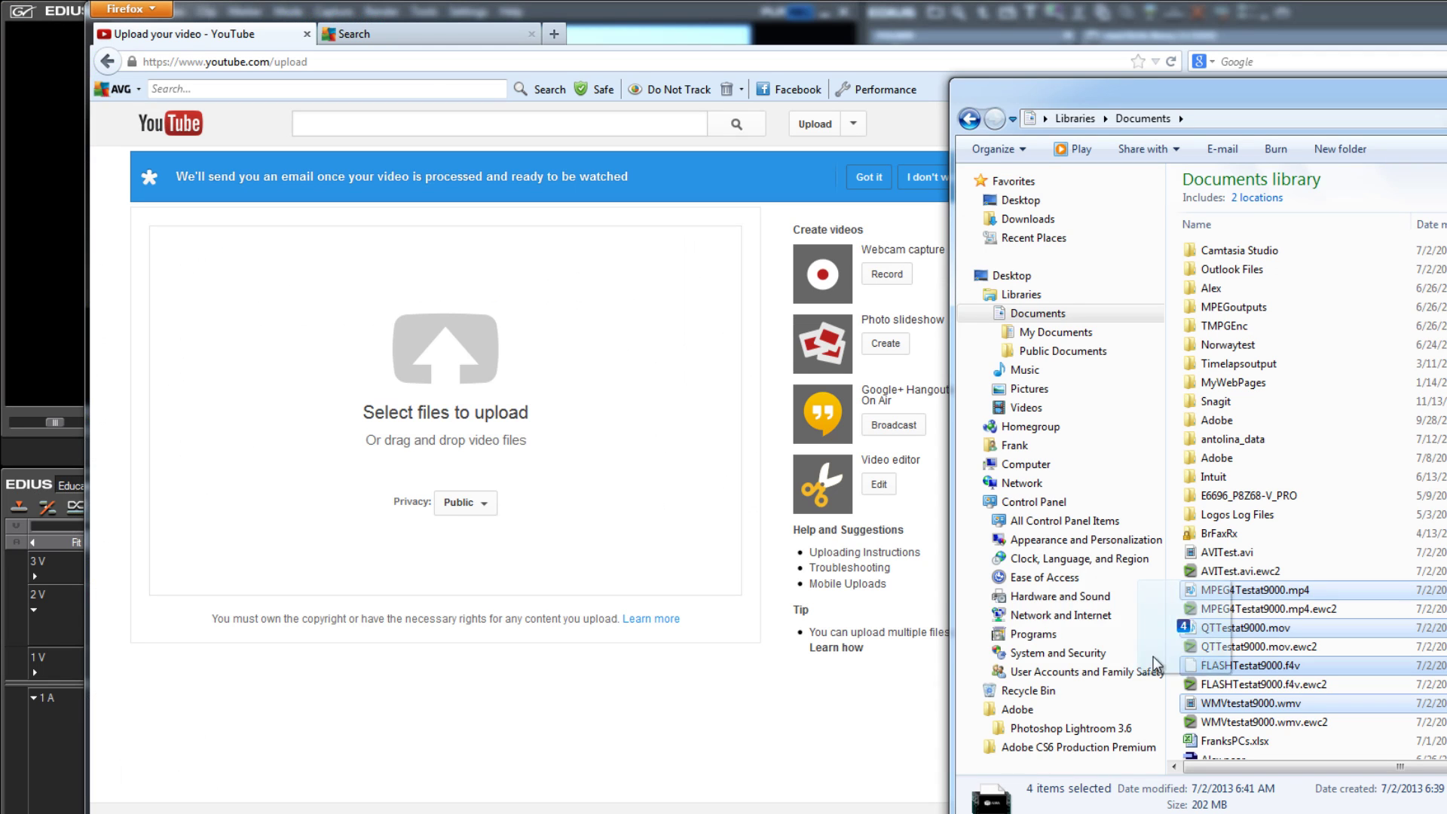
left_click_drag(1157, 665, 556, 452)
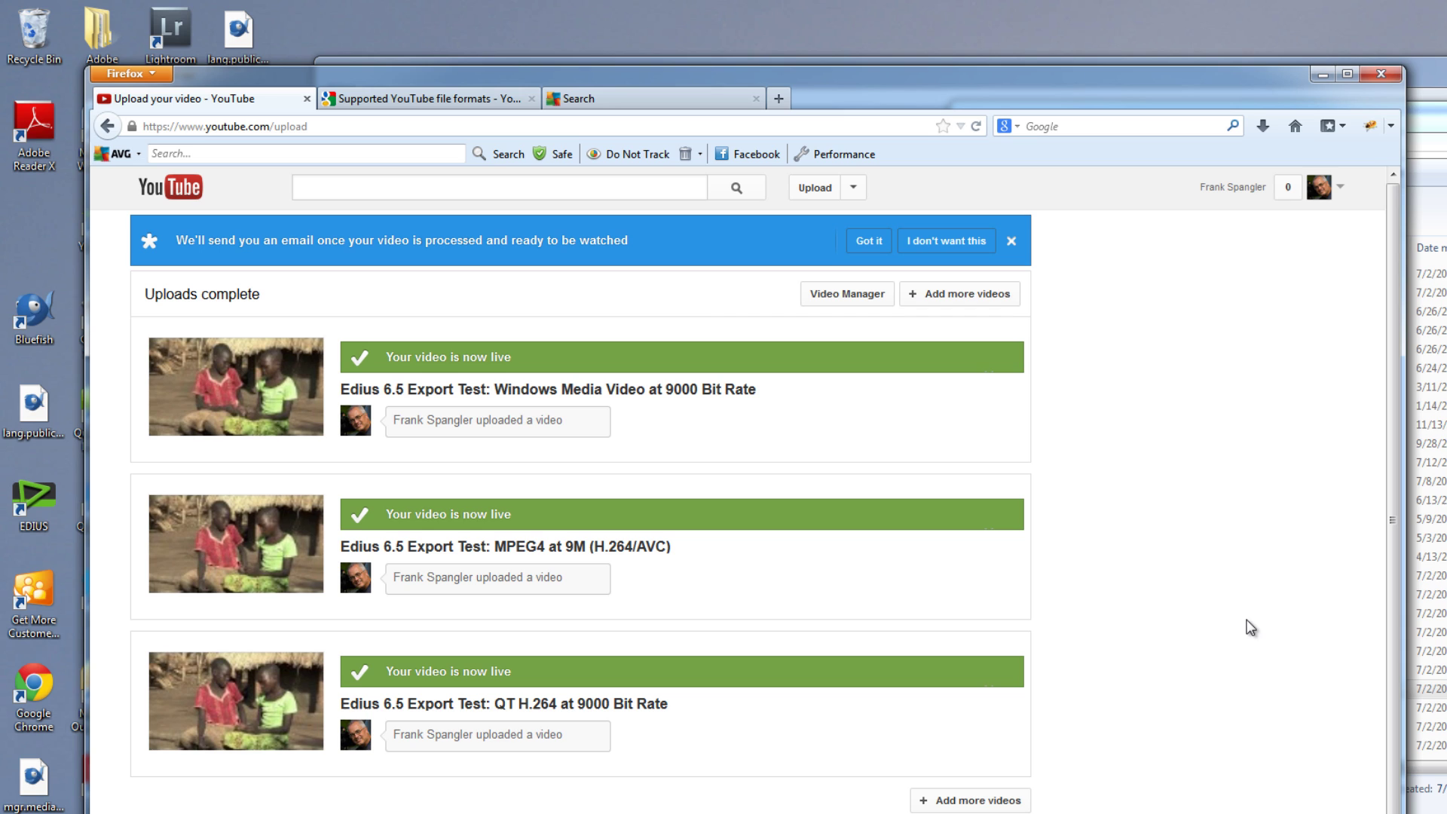
left_click(815, 194)
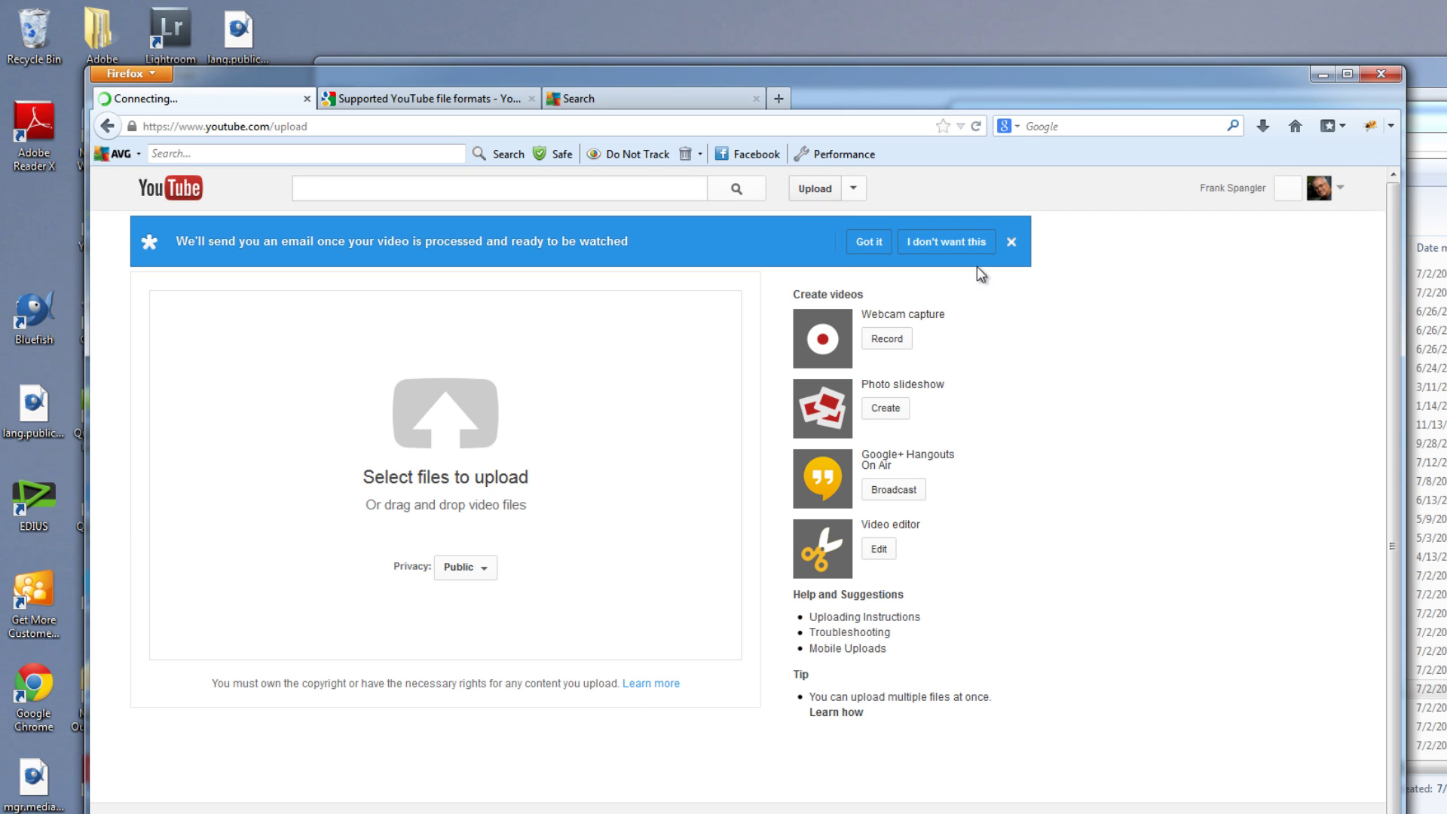
left_click(1428, 407)
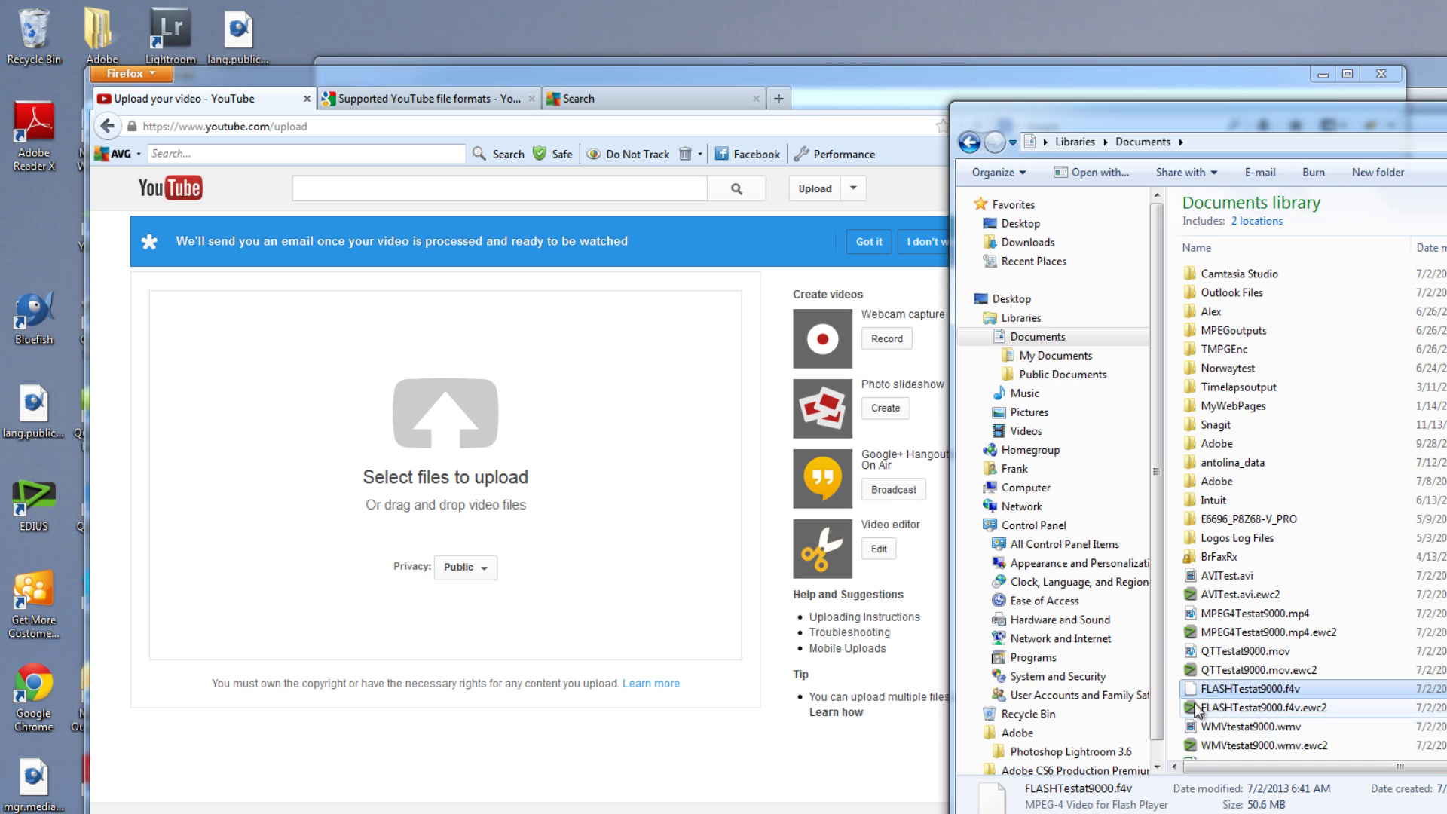
left_click(1191, 688)
left_click_drag(1191, 692, 695, 626)
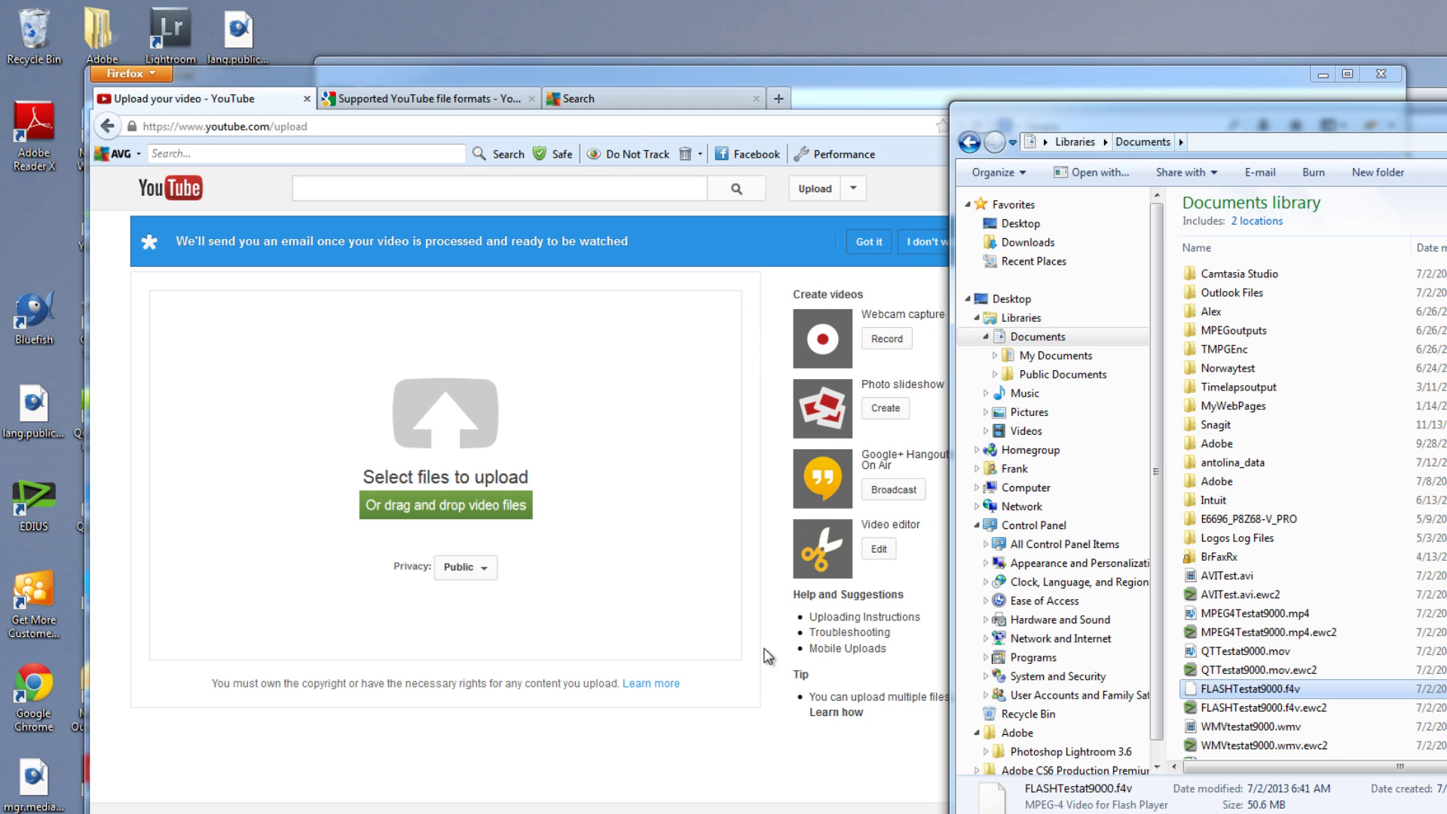
left_click(901, 618)
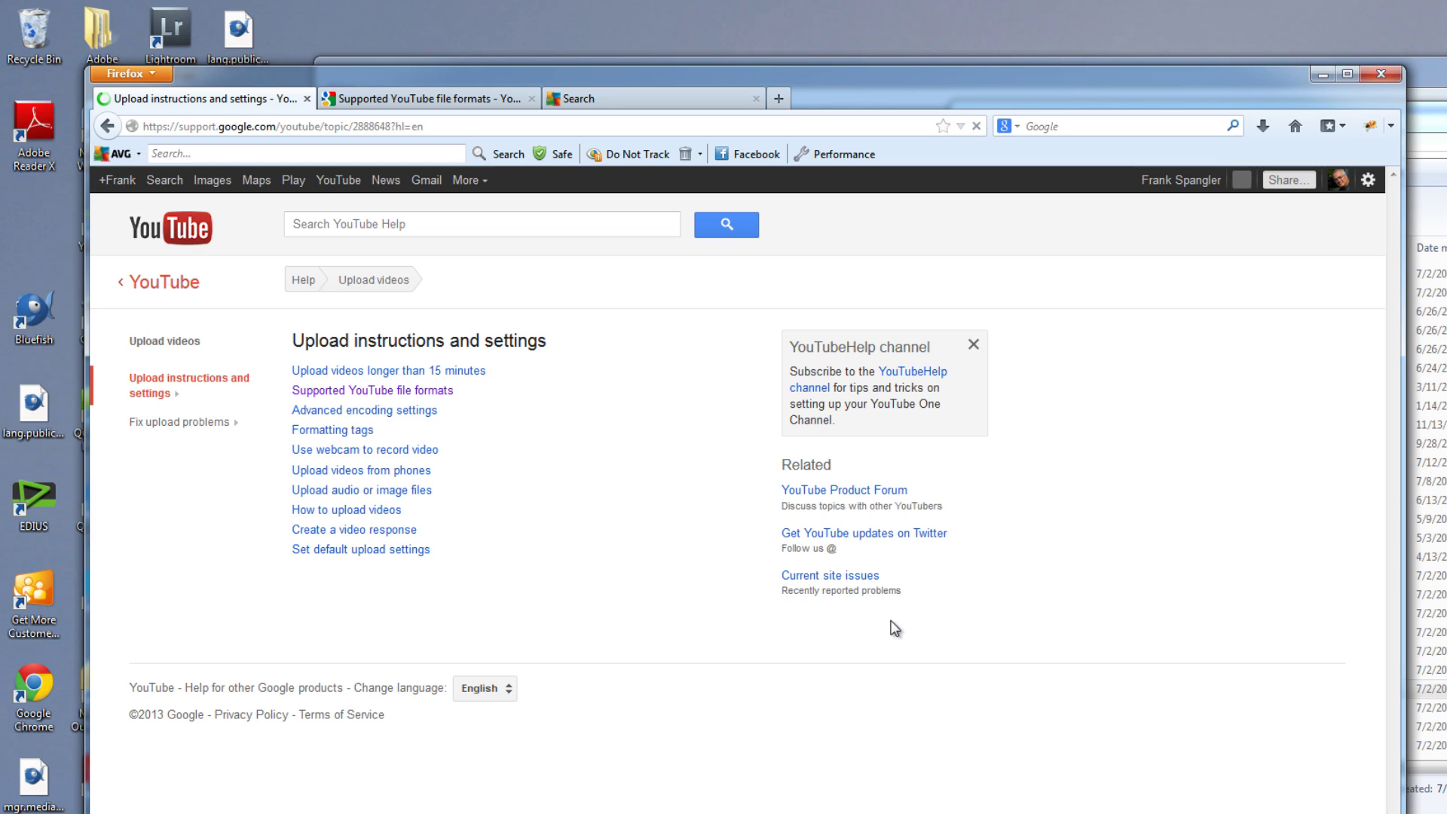
Step: Check YouTube's supported formats, then rename FLASHTestat9000.f4v to FLASHTestat9000.flv
left_click(431, 392)
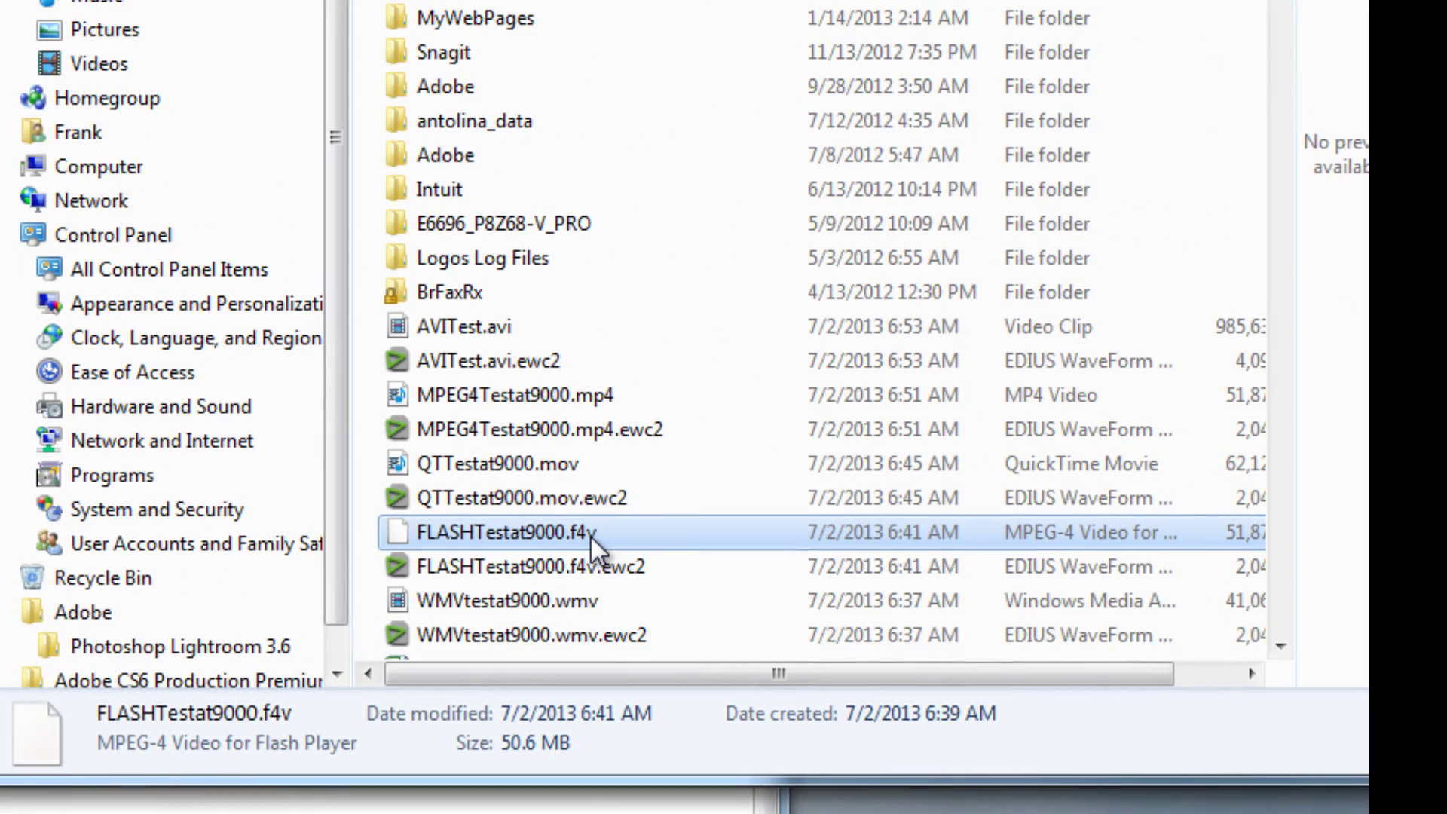
left_click(581, 536)
key("End")
key("BackSpace")
key("BackSpace")
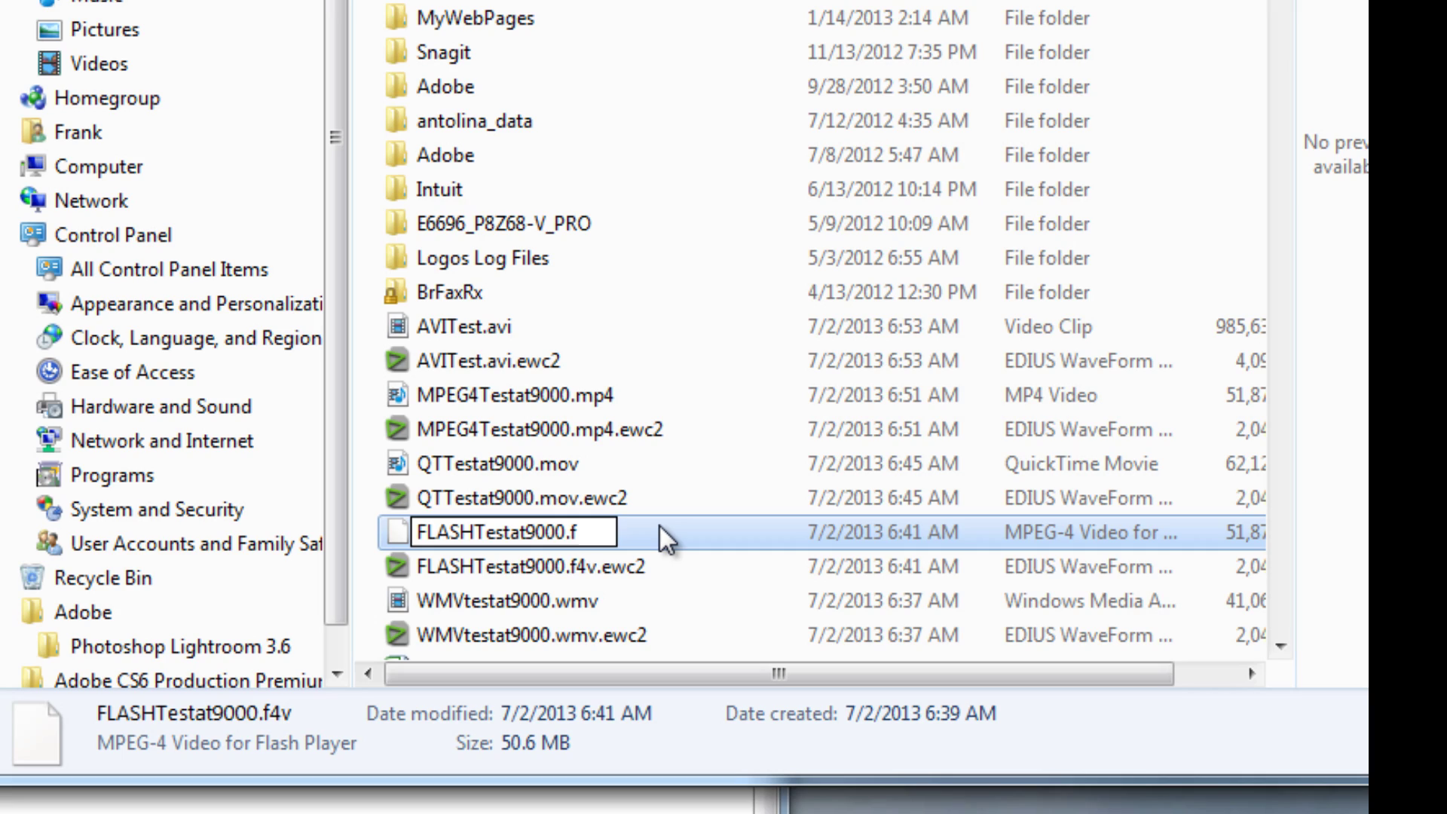
type("lv")
key("Return")
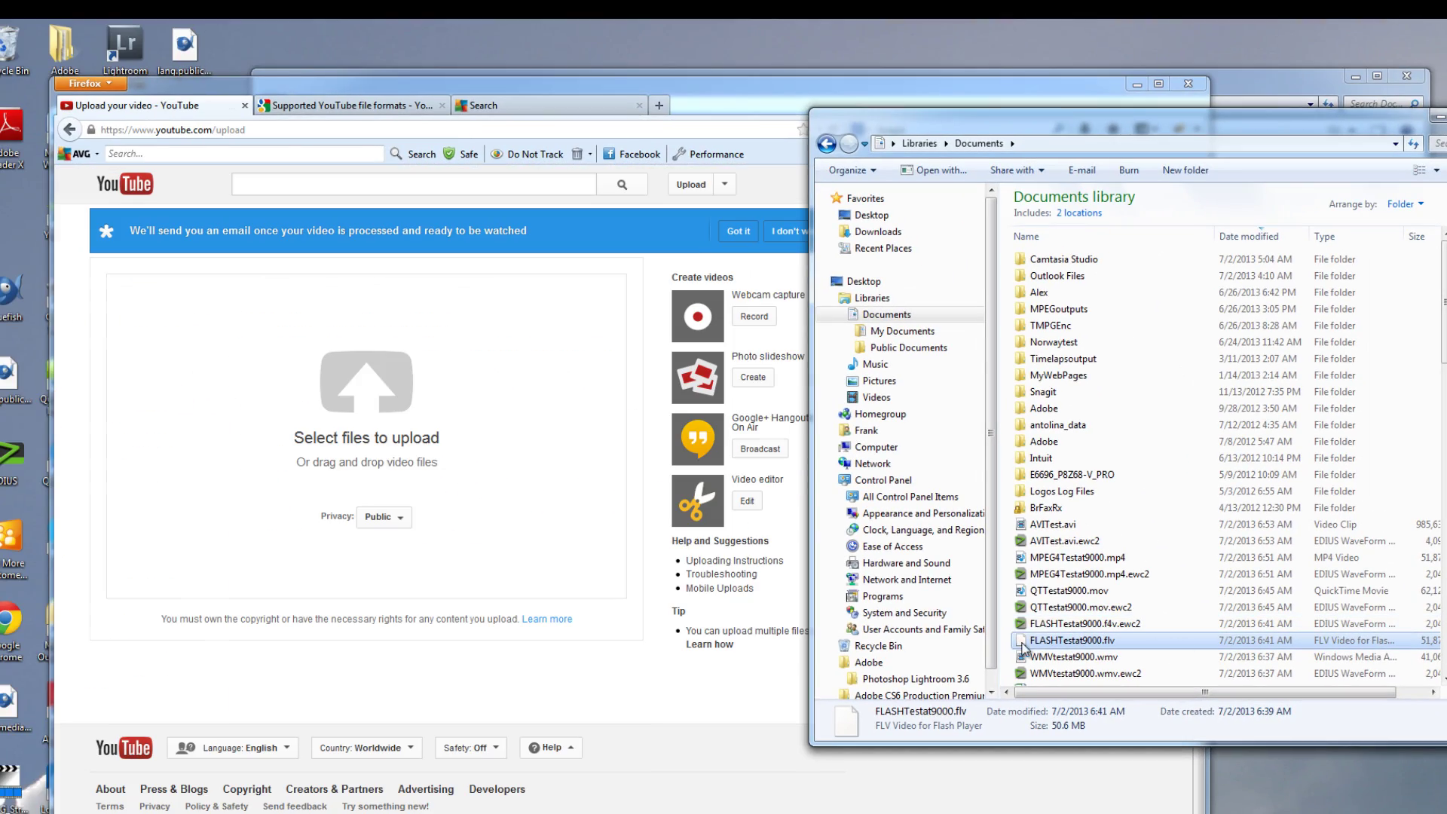
Step: Drag FLASHTestat9000.flv from Explorer onto YouTube's upload area to upload it
left_click_drag(659, 530, 197, 518)
left_click_drag(924, 633, 441, 514)
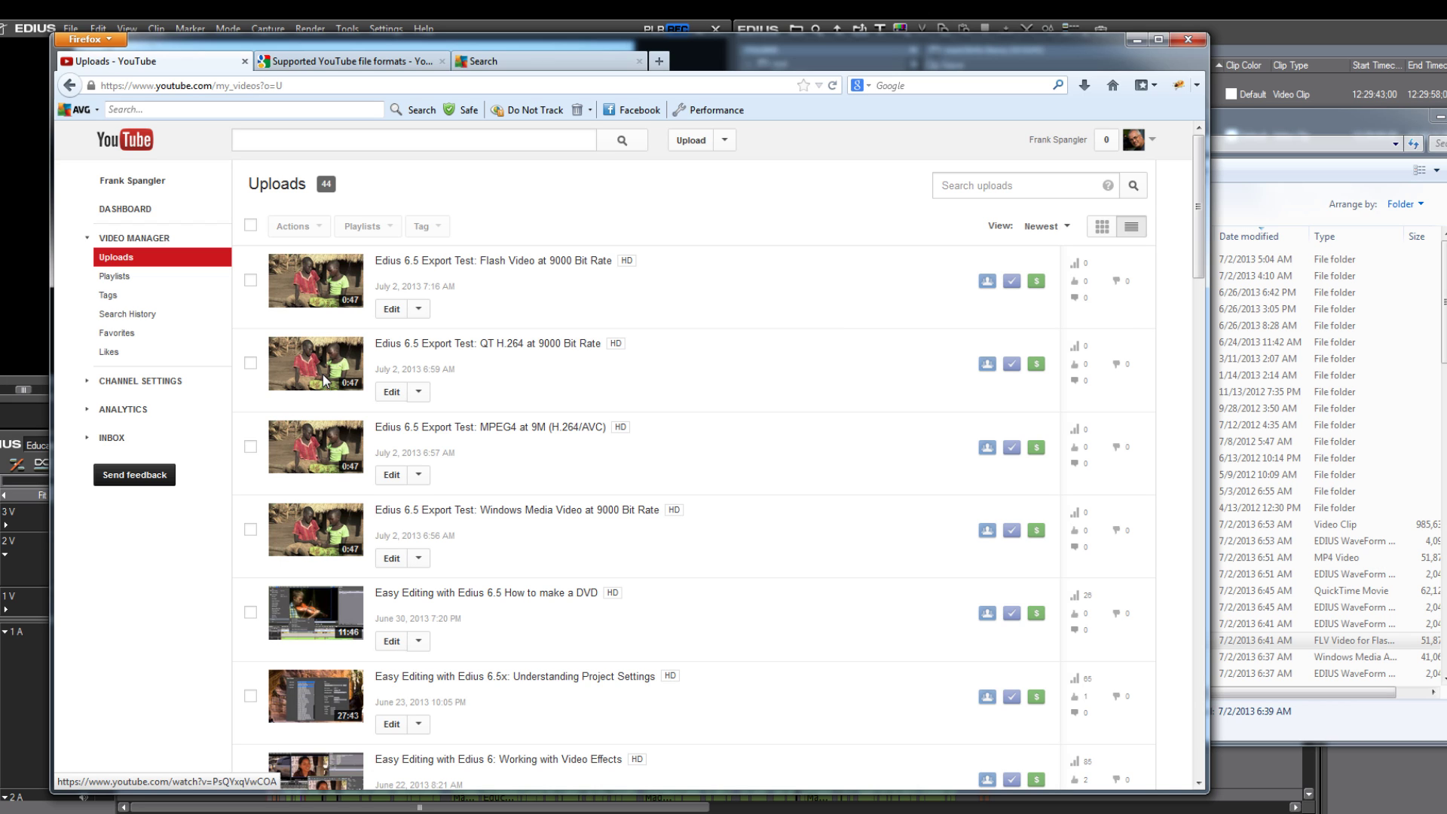
Step: Open the MPEG4 at 9M test video and play it at 1080p, scrubbing around 0:12–0:13
left_click(313, 443)
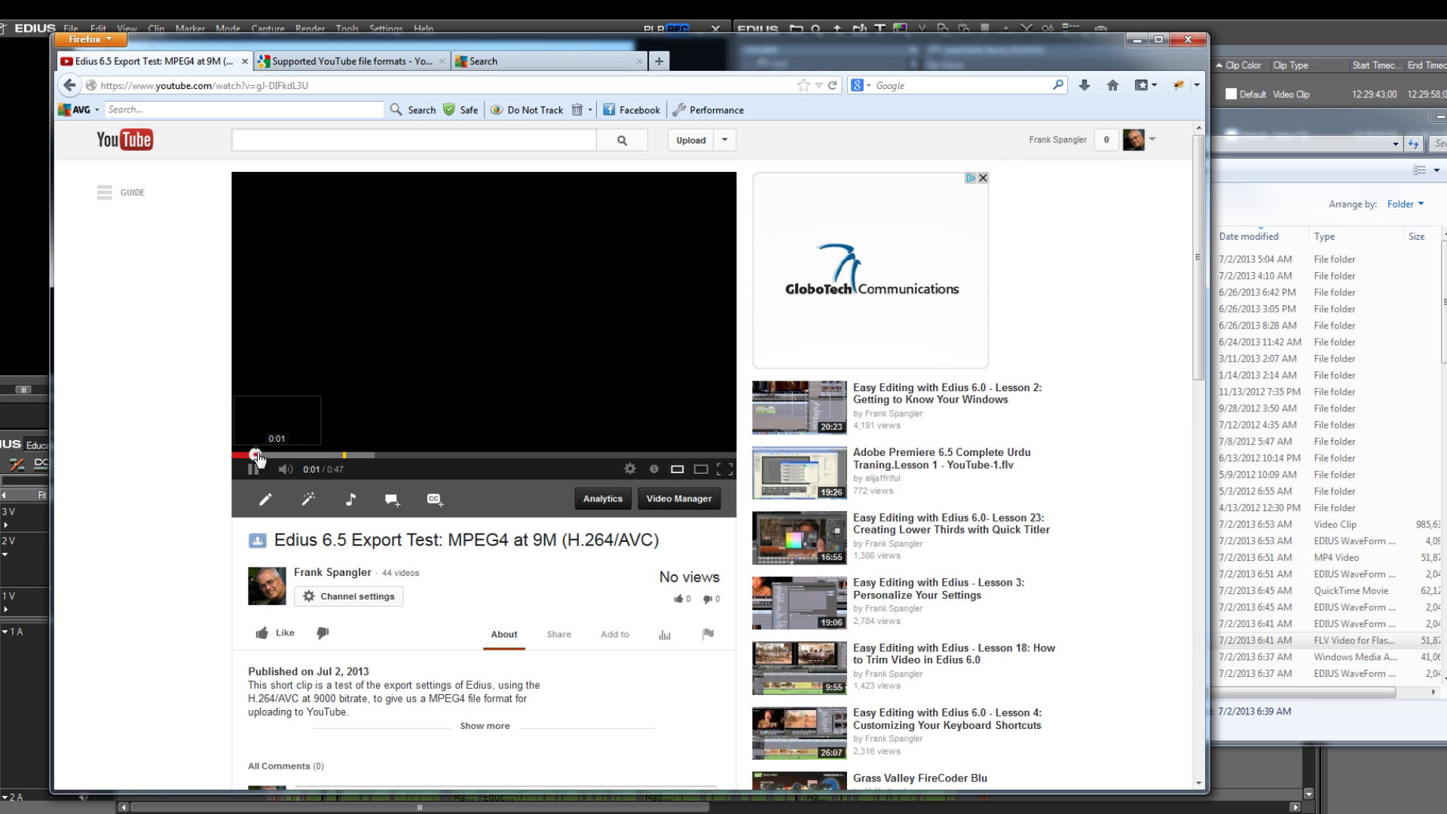
left_click_drag(255, 456, 446, 455)
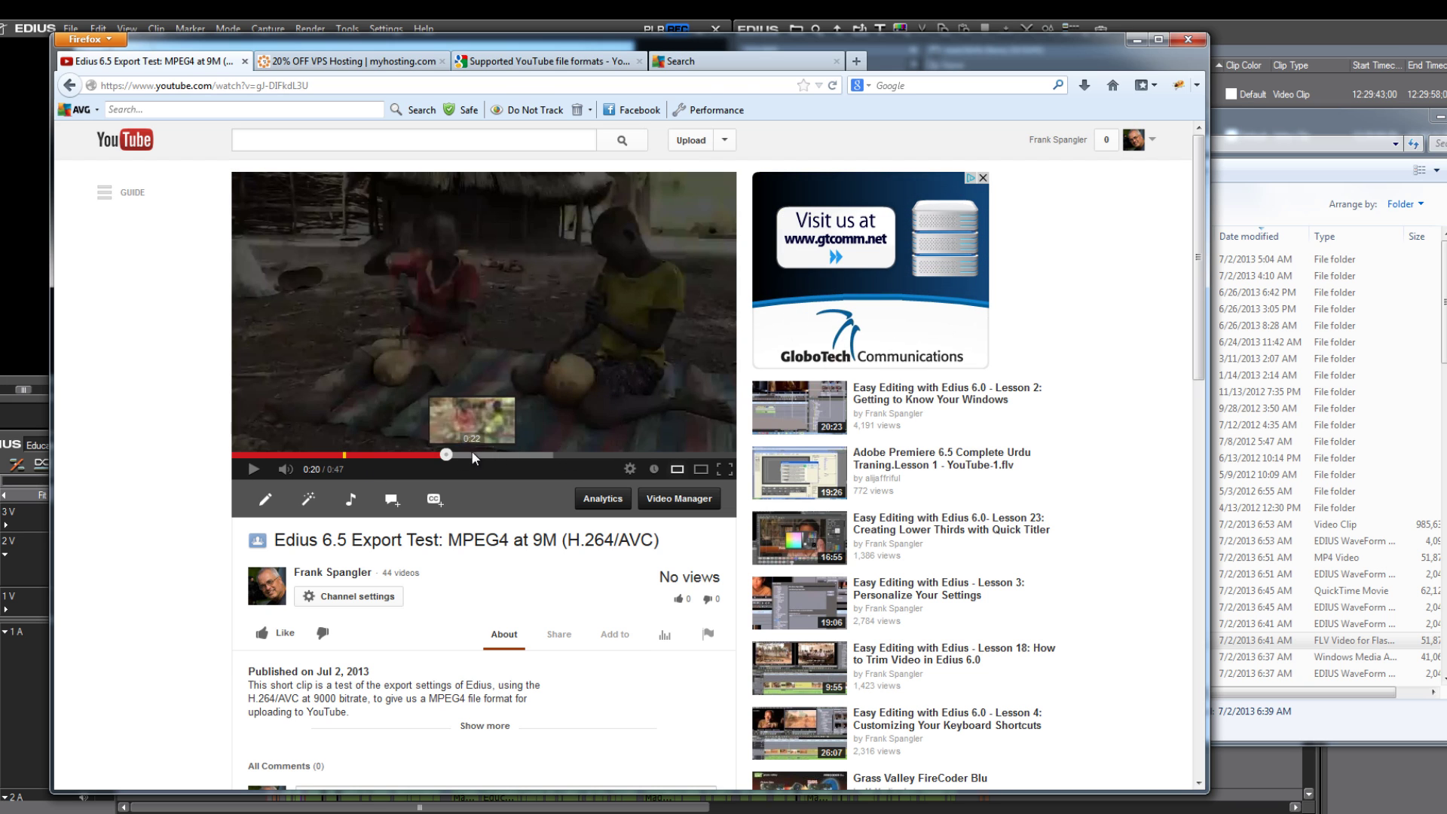
left_click(631, 470)
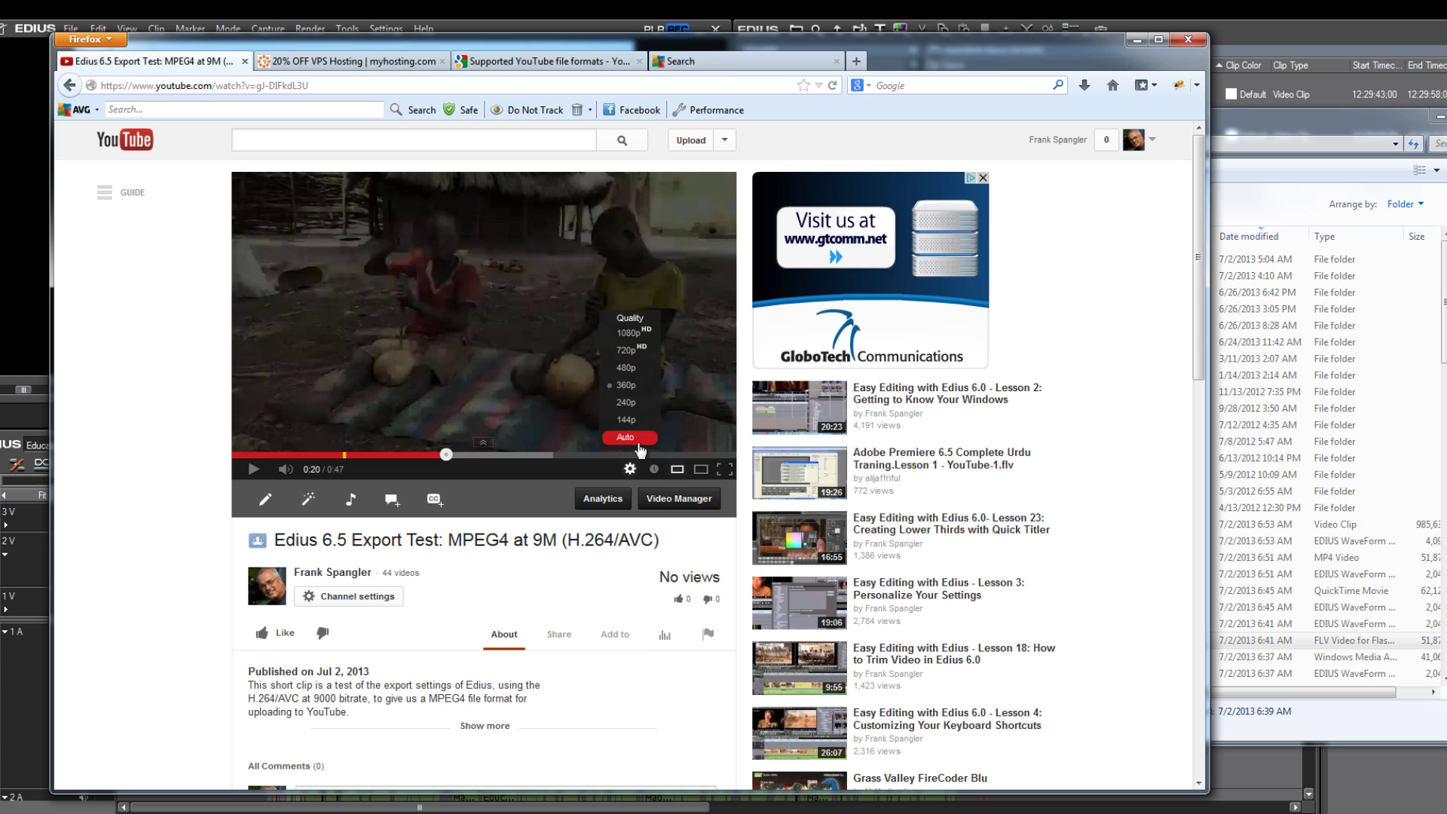
left_click(634, 335)
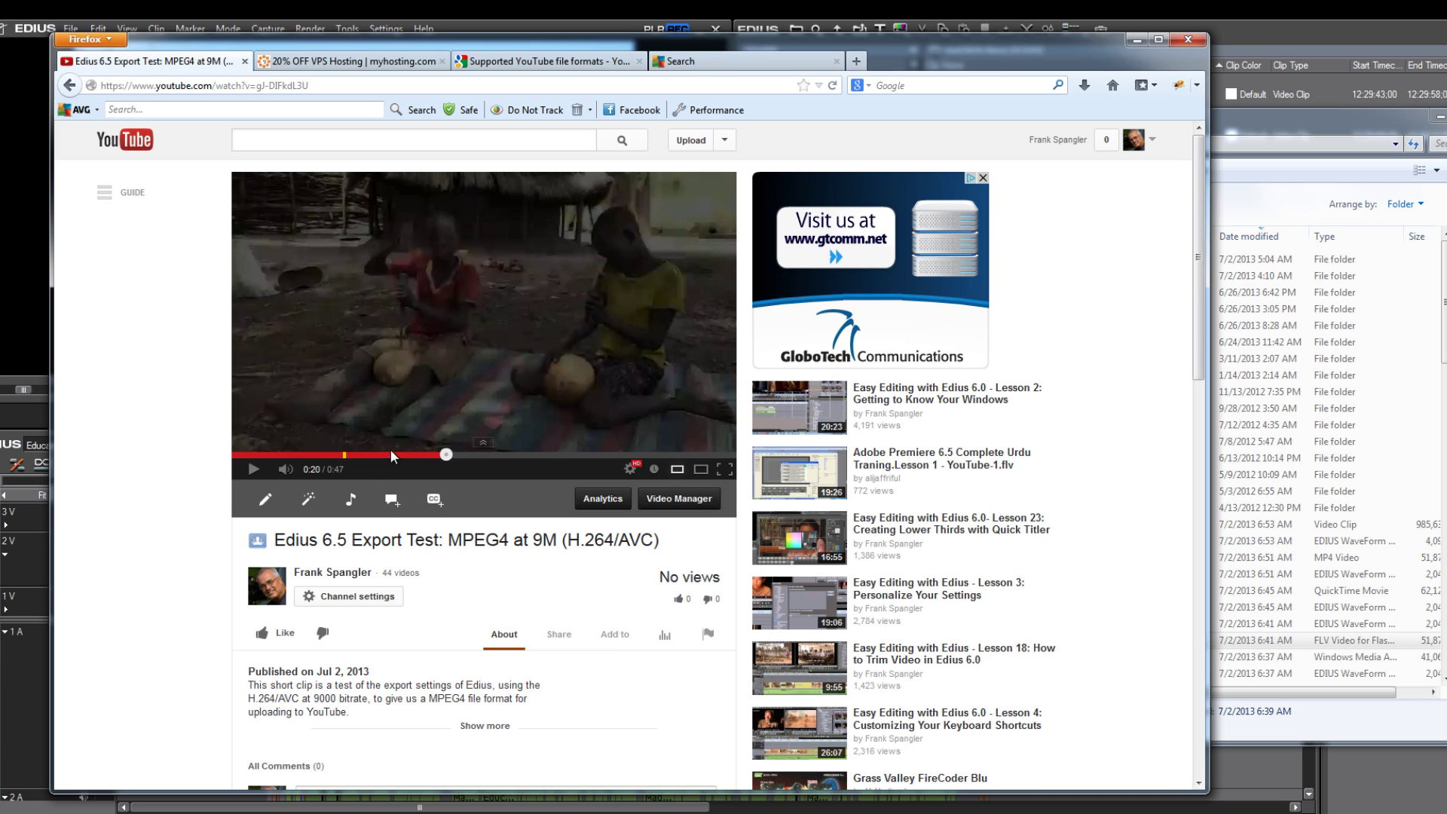
left_click(353, 456)
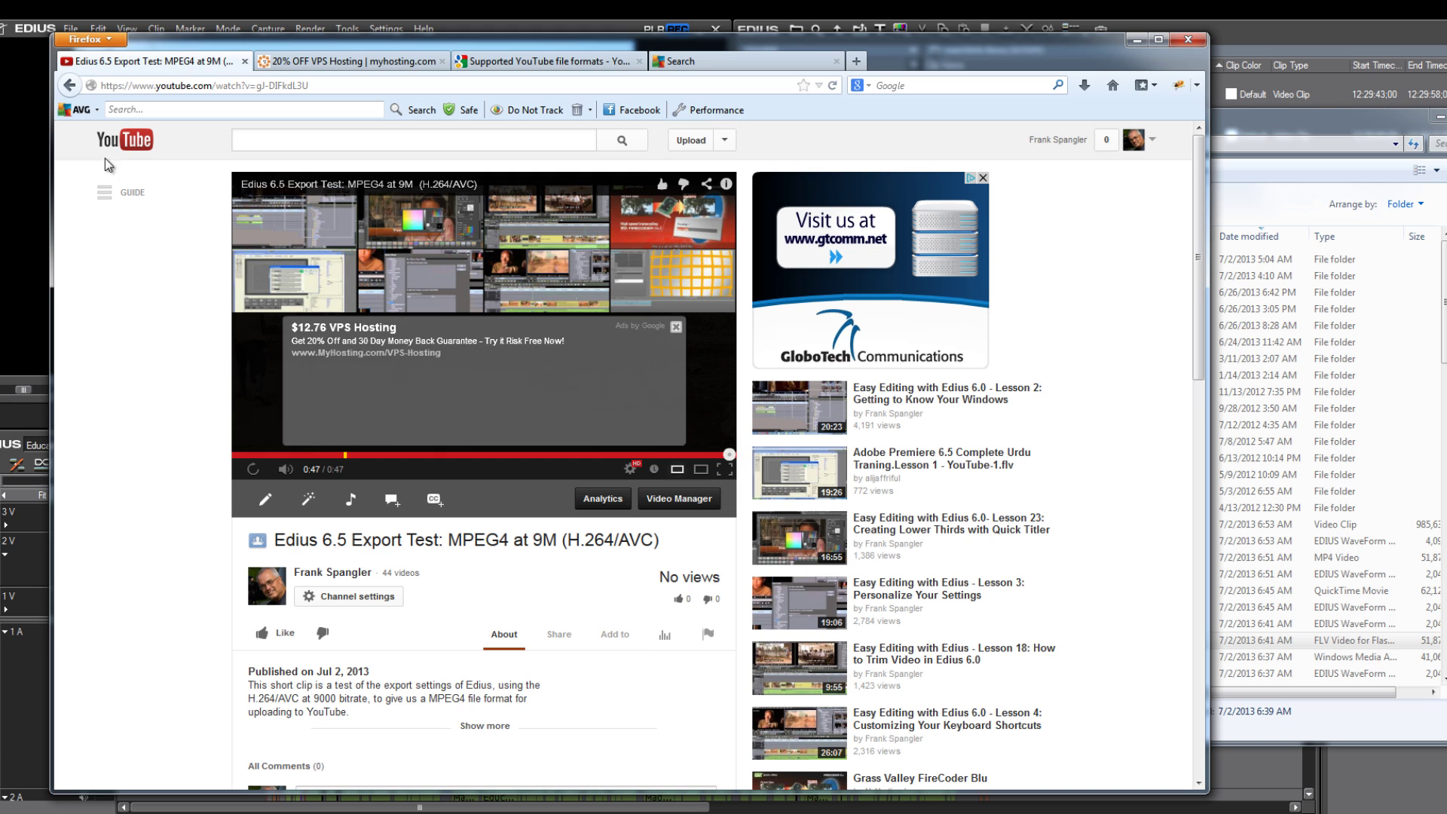
Step: Go to Video Manager's uploads list and open the Windows Media Video at 9000 Bit Rate test
left_click(688, 140)
left_click(724, 140)
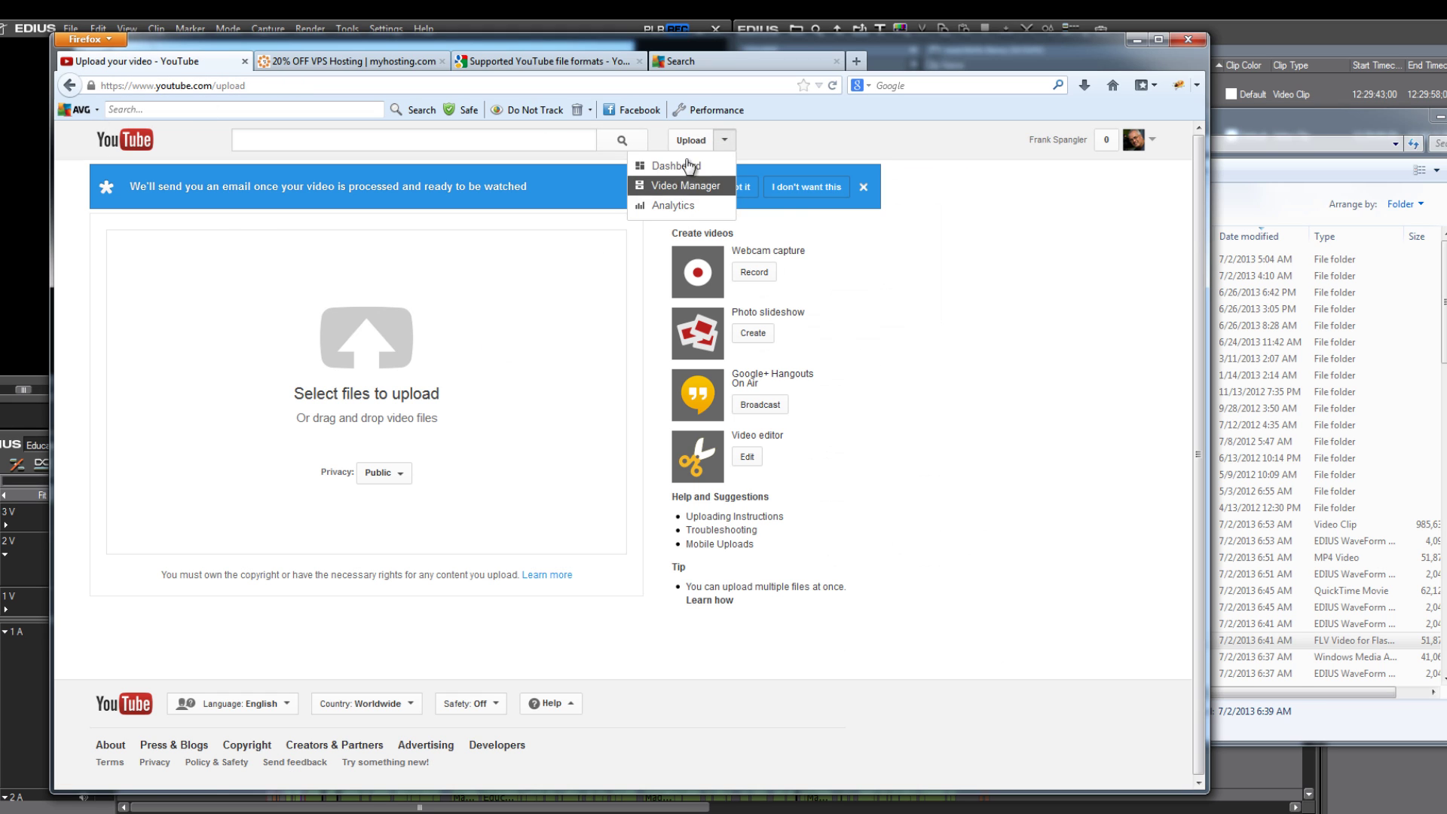
left_click(682, 186)
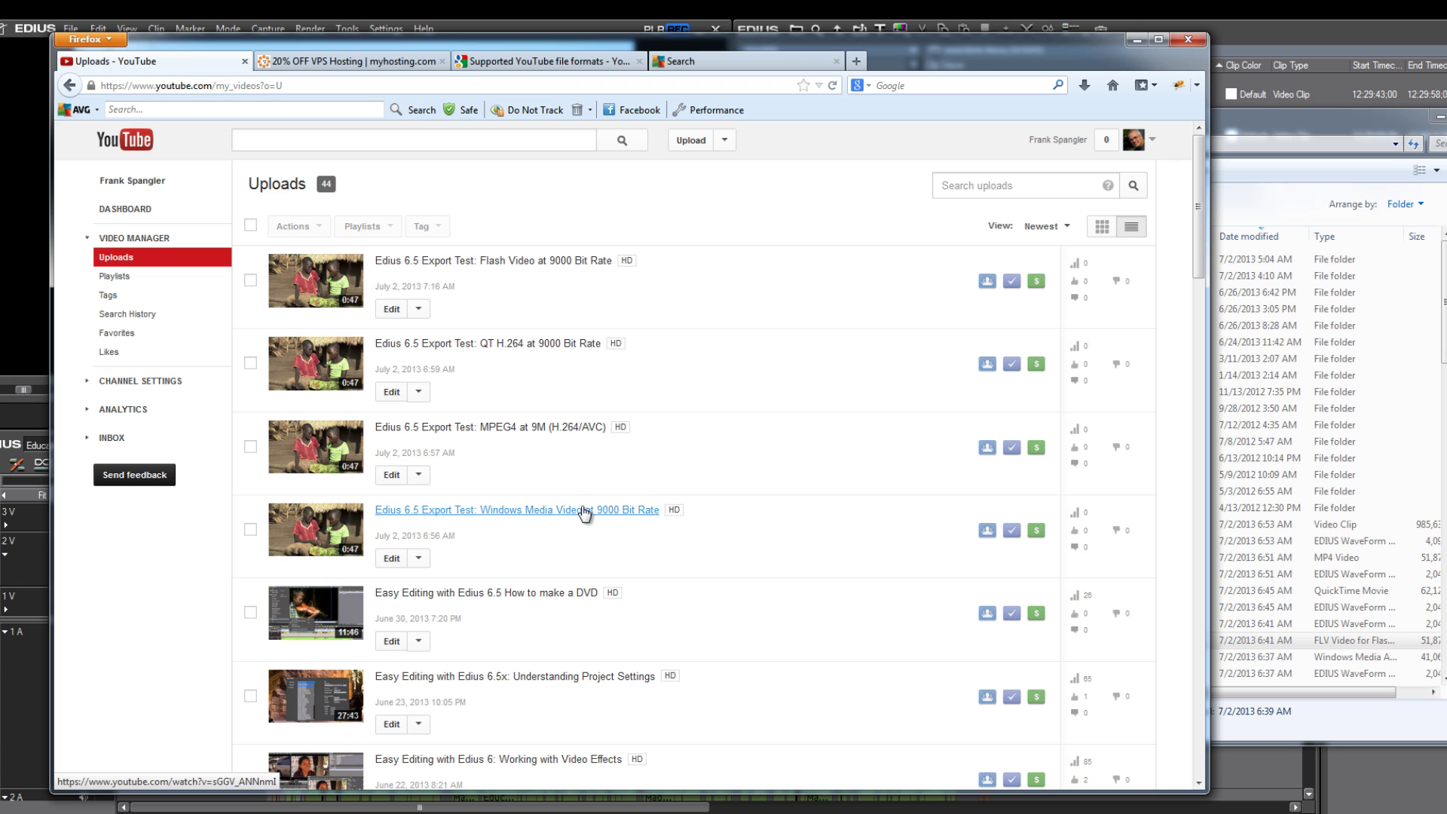
left_click(315, 529)
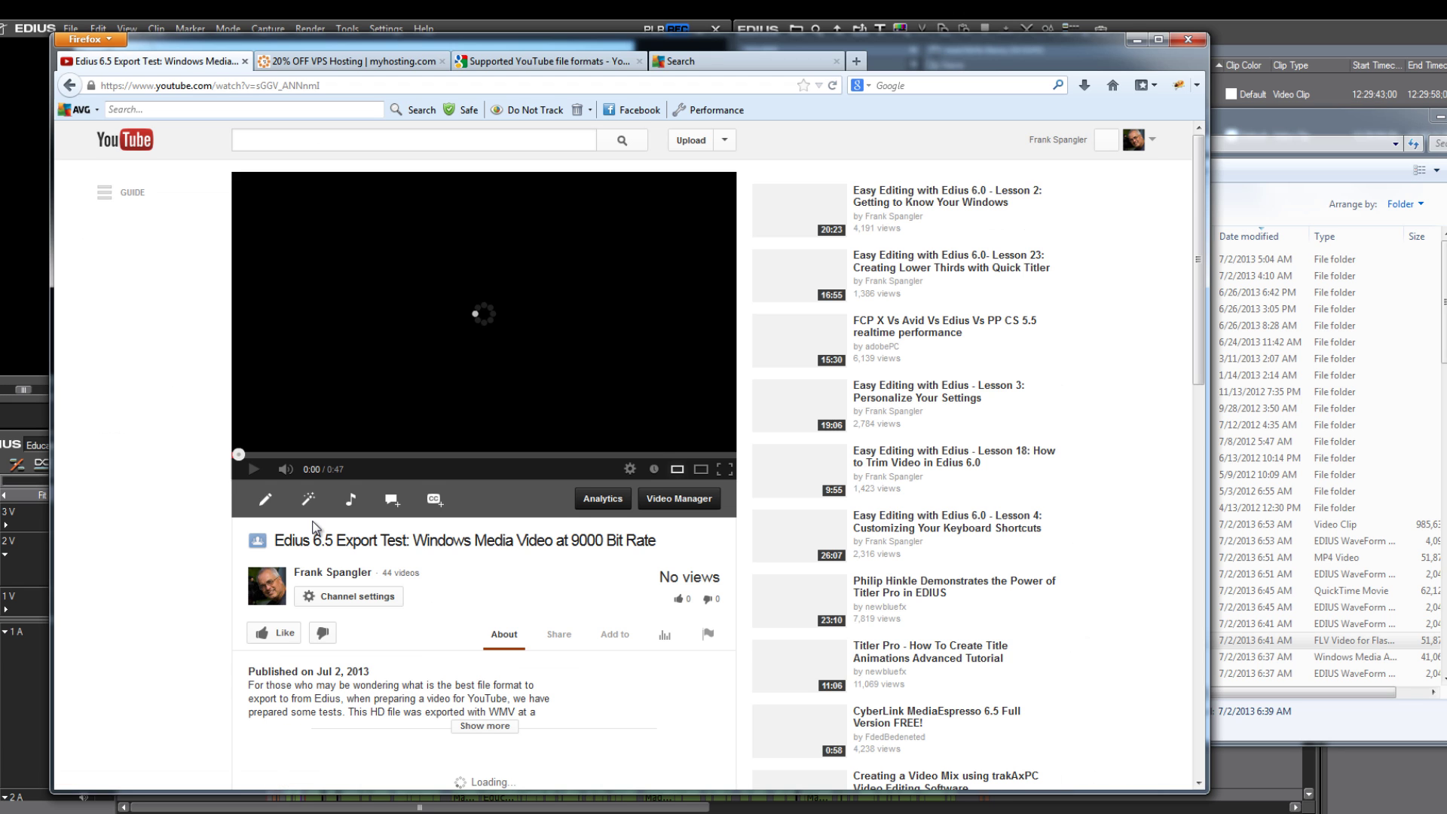
Step: Play it at 1080p full screen from about 0:14, then exit and jump to 0:22
left_click(629, 469)
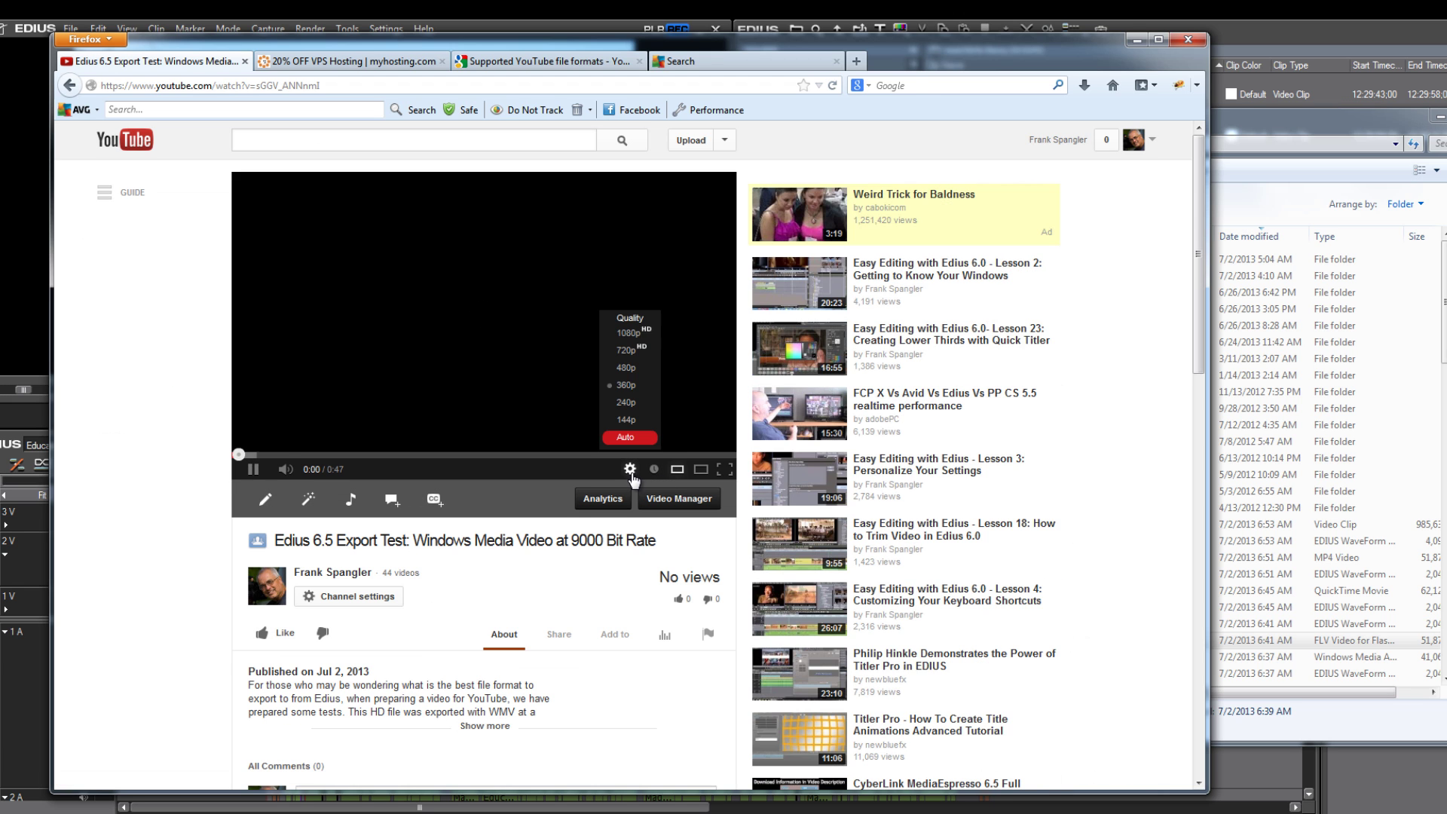
left_click(635, 344)
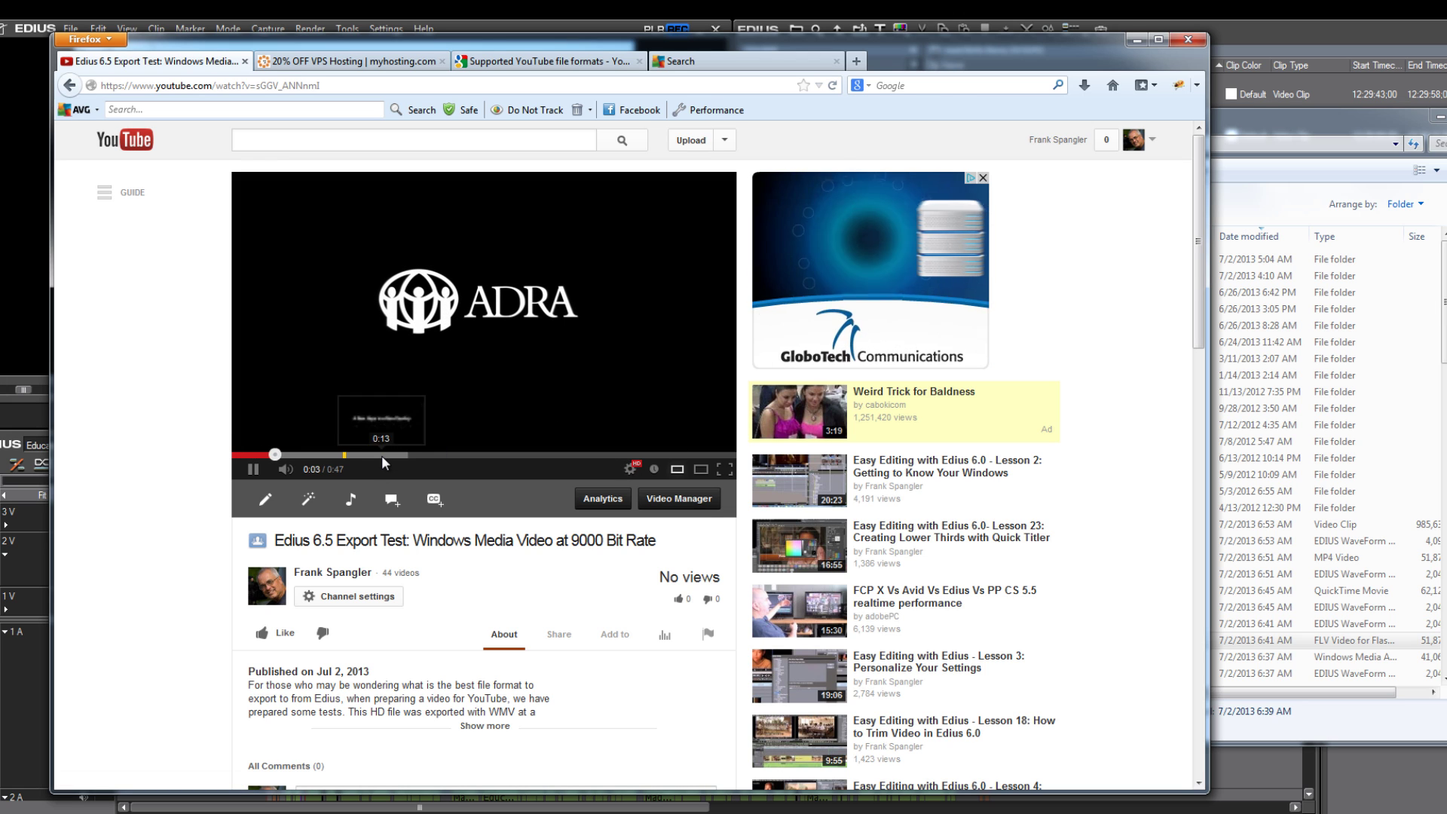
left_click(385, 455)
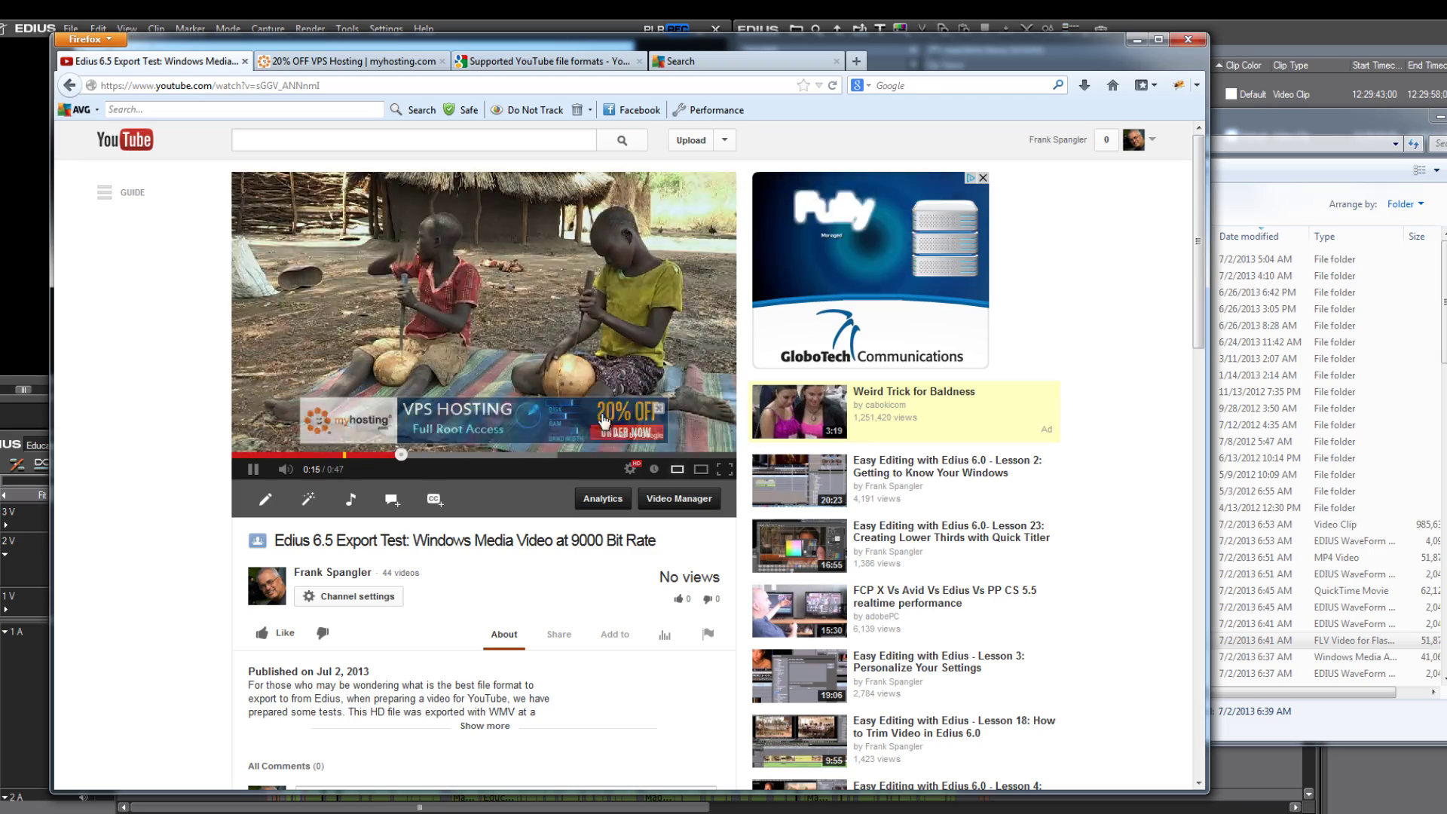
left_click(725, 469)
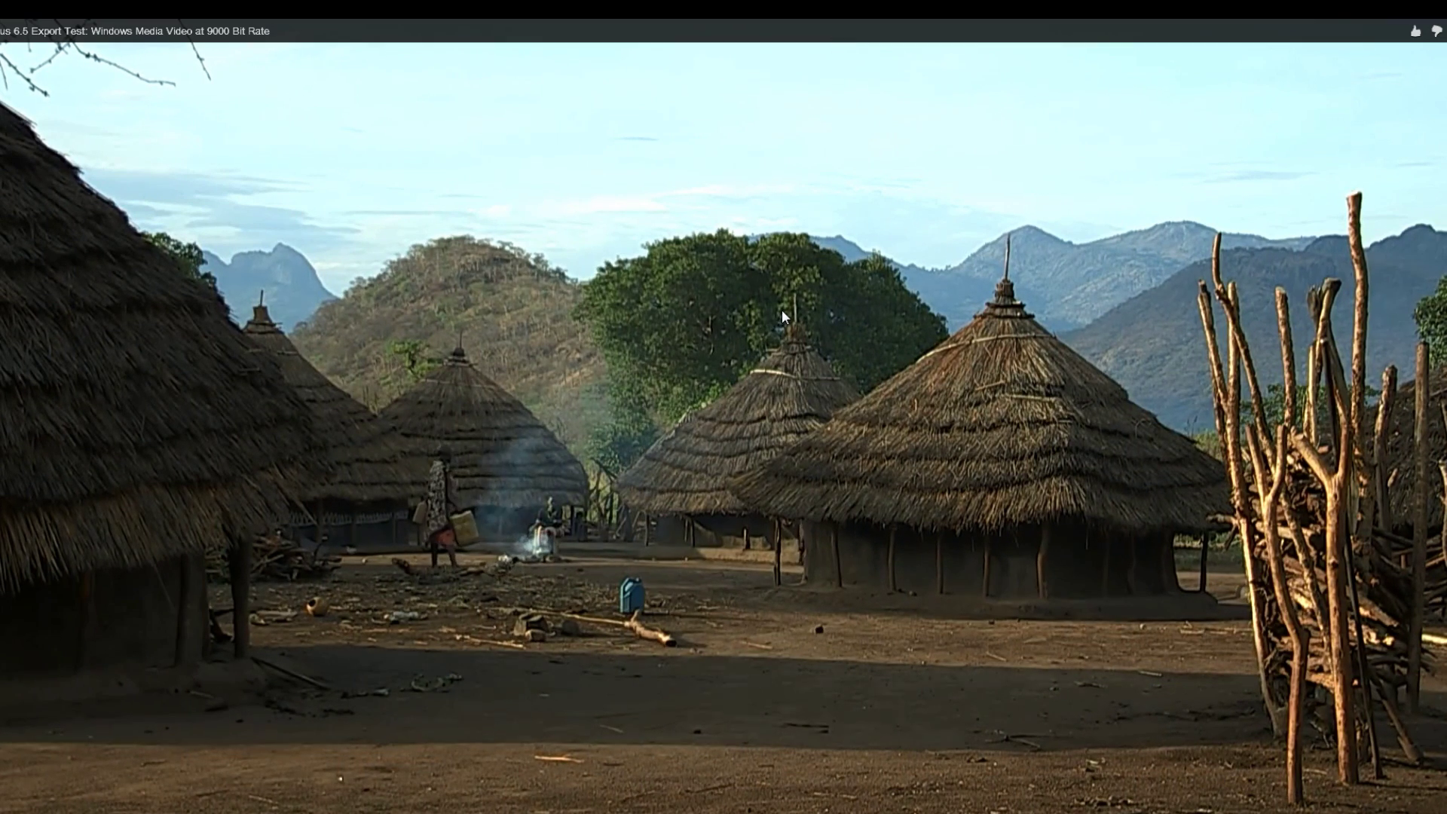
key("Escape")
left_click(465, 454)
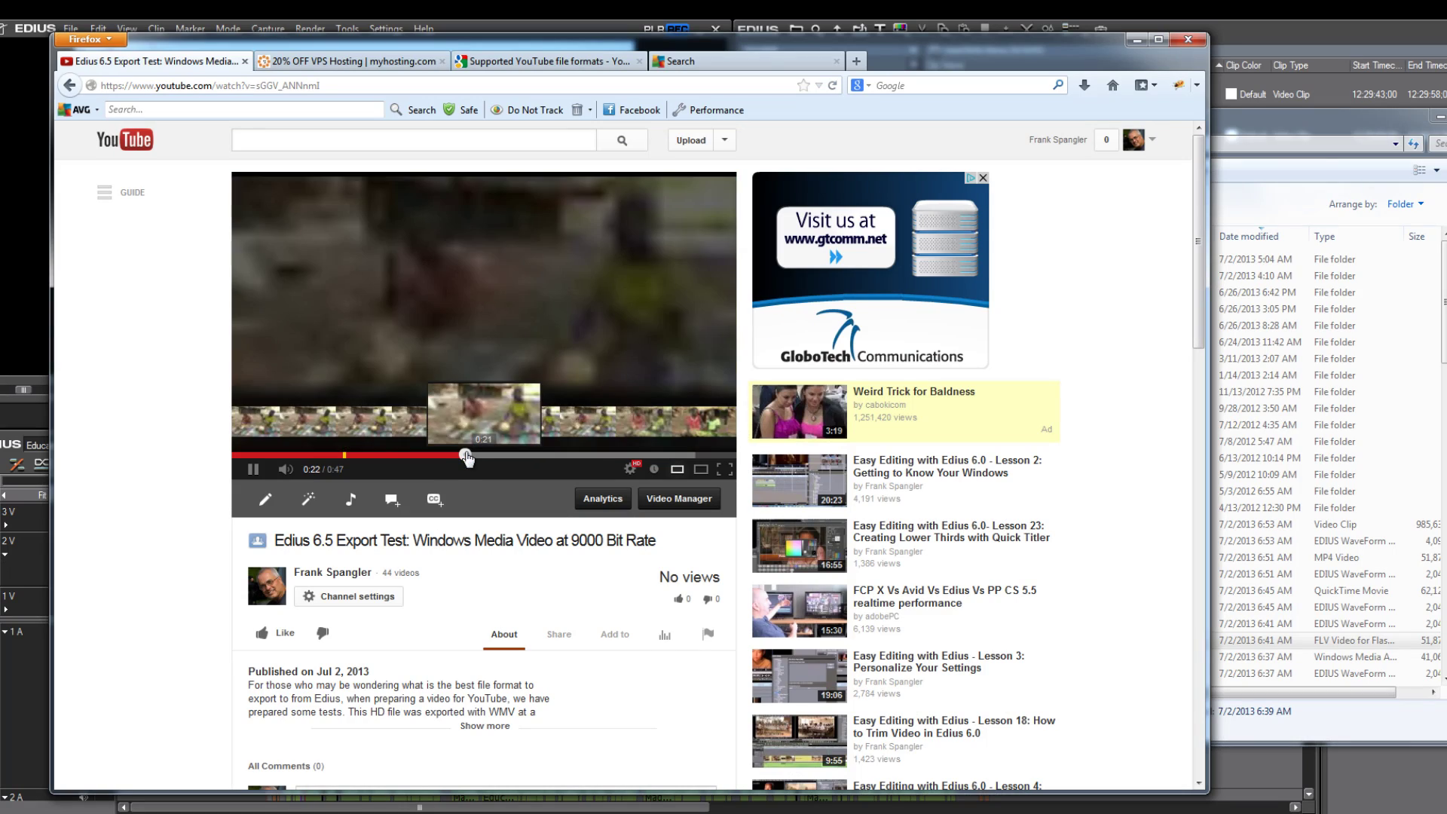
Step: From the uploads list, open the QT H.264 at 9000 Bit Rate test and play it at 1080p
left_click(679, 498)
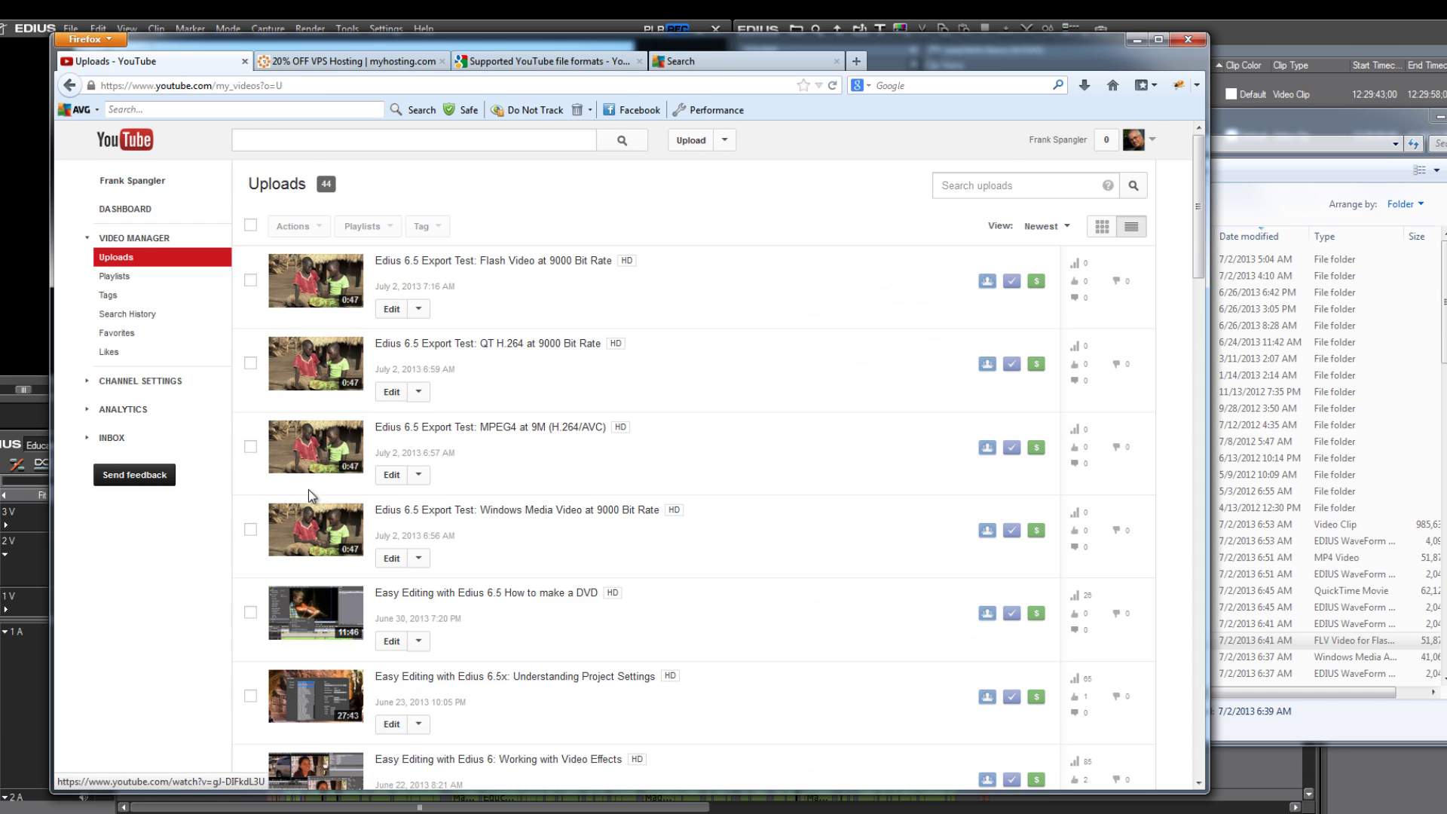
left_click(320, 362)
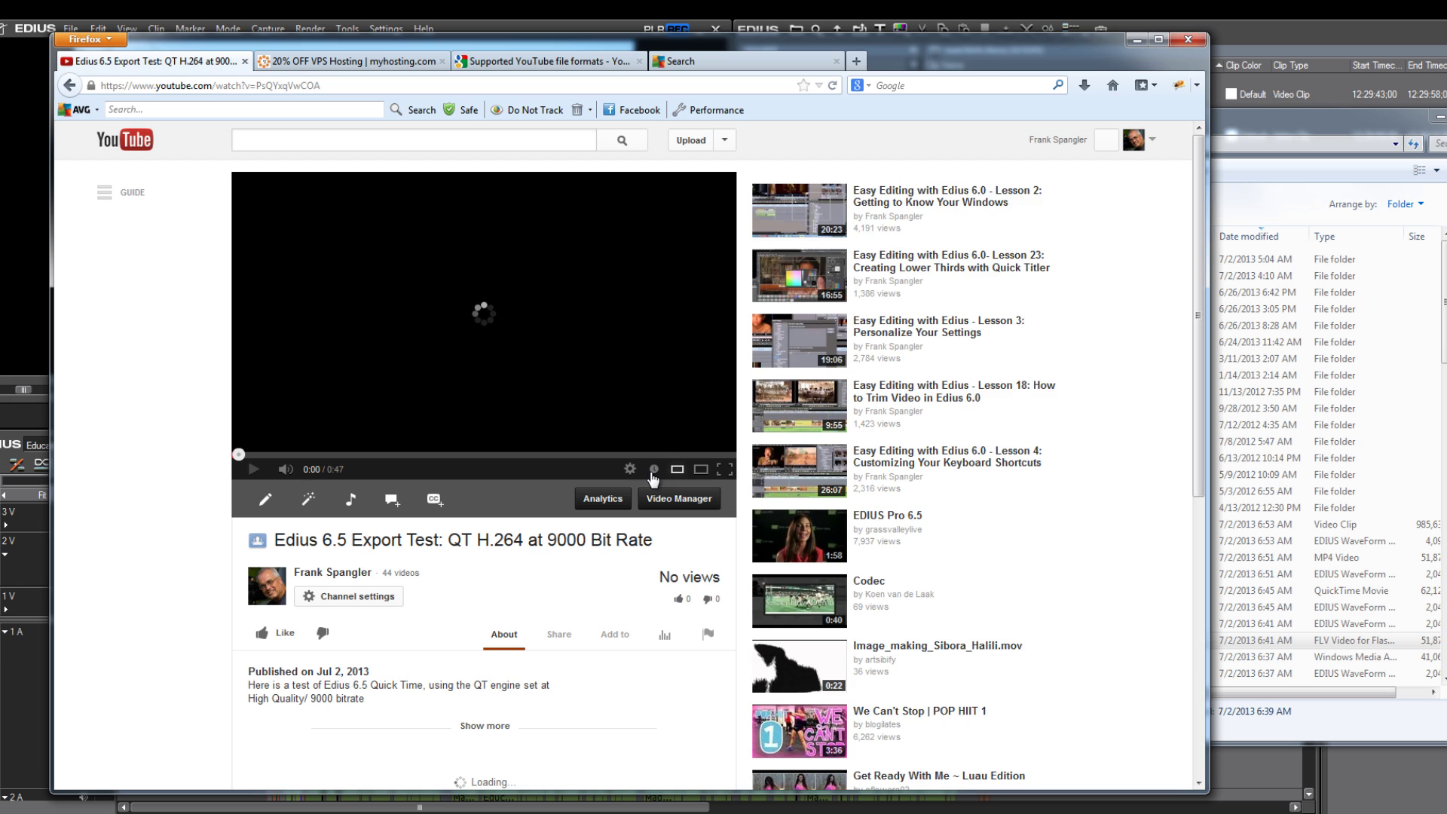
left_click(630, 472)
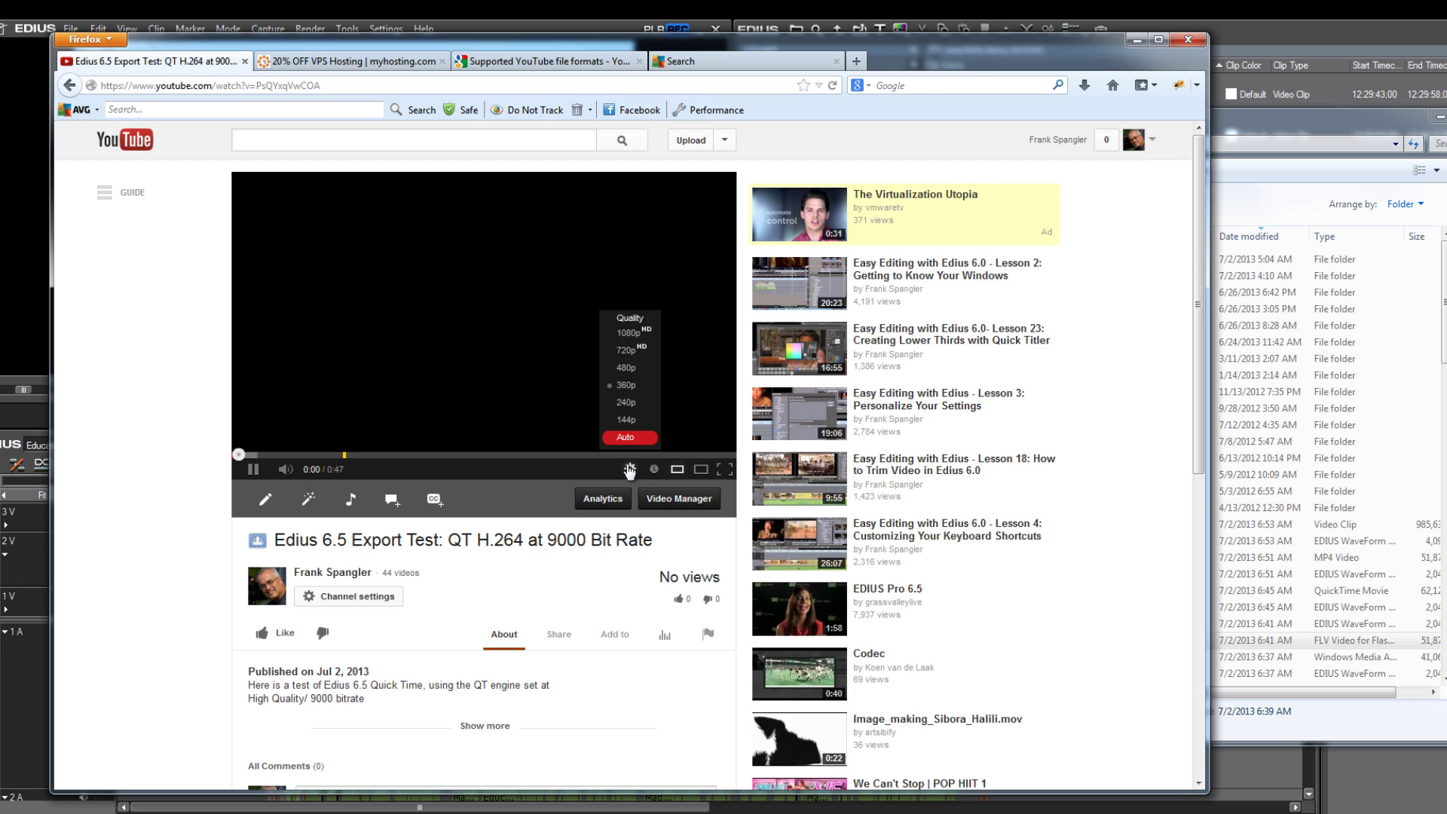
left_click(634, 337)
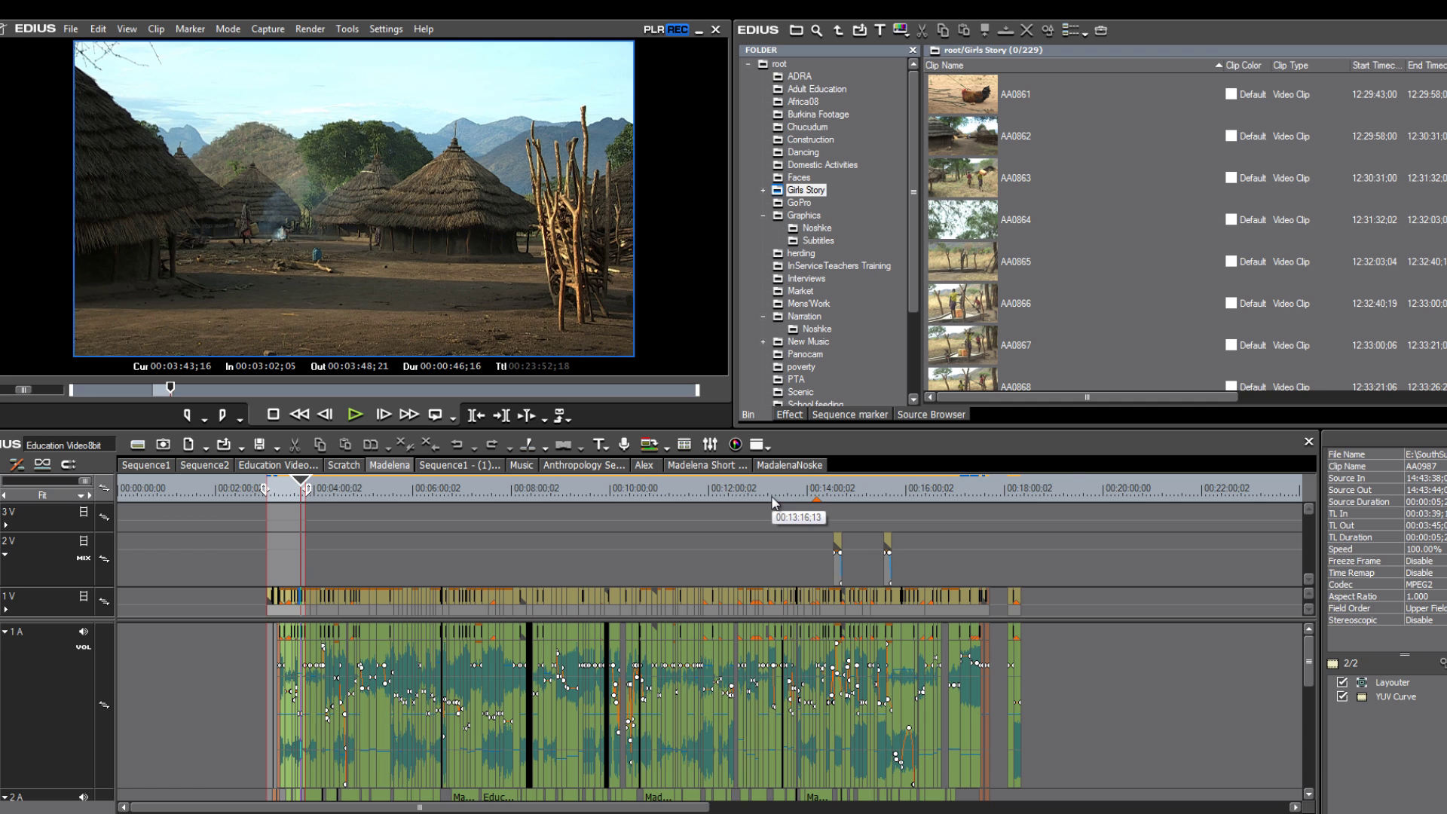
Step: Open EDIUS's Print to File dialog with F11
key("F11")
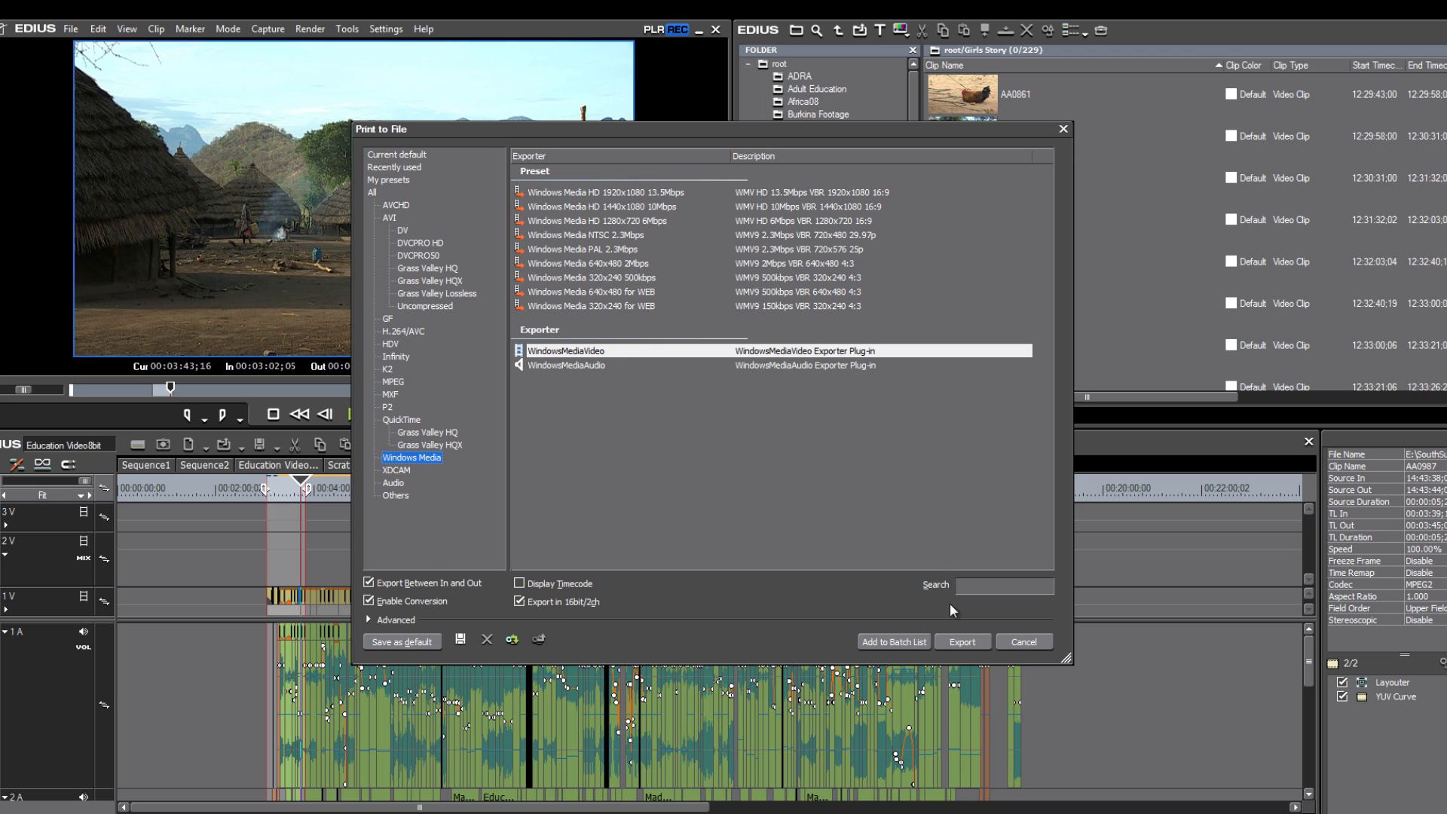
Step: Proceed with the WindowsMediaVideo exporter to reach its save and encoding settings
left_click(965, 644)
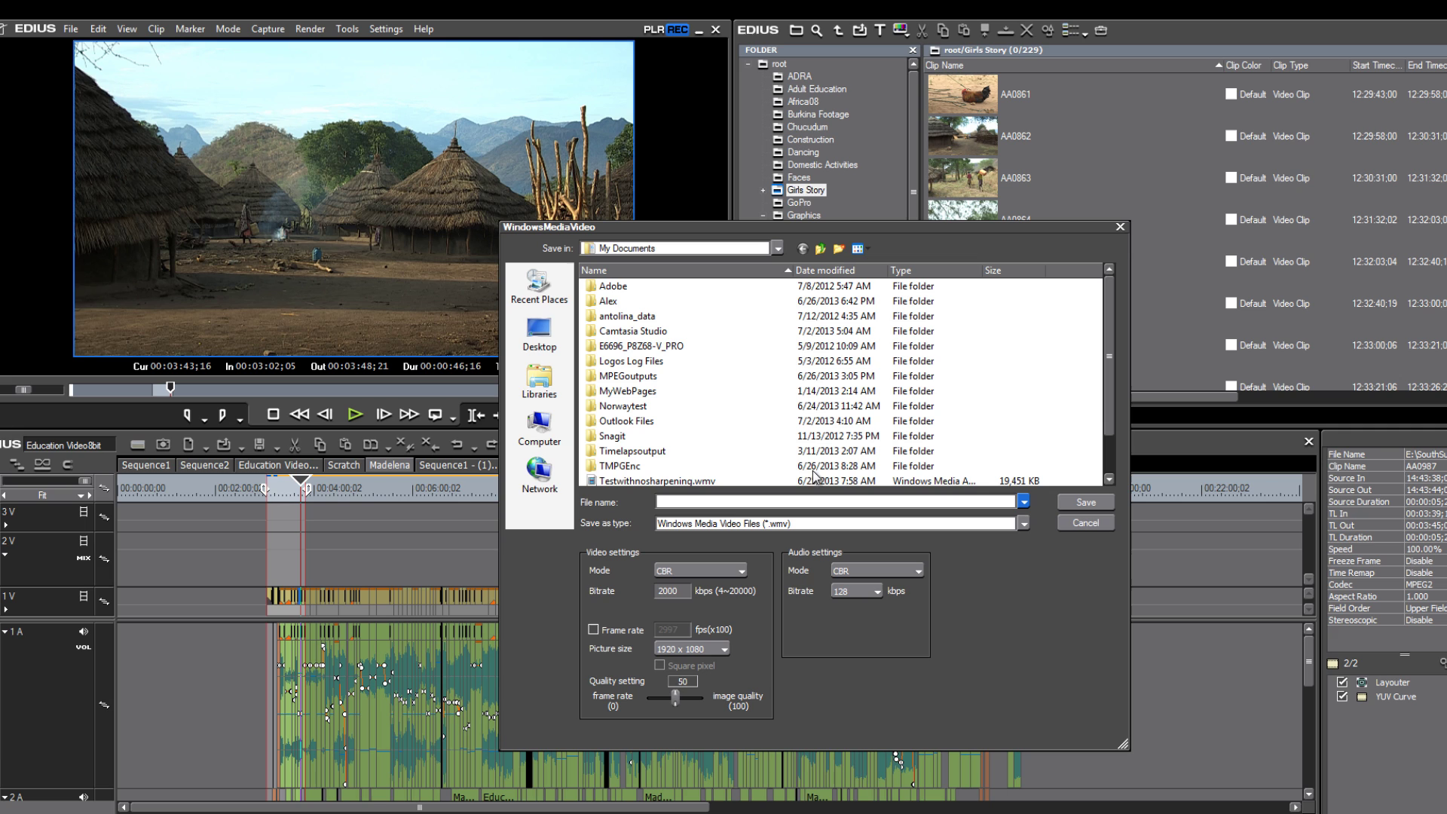
Step: Enter 900 in the Bitrate field, then cancel the Windows Media export without saving
left_click_drag(678, 591, 640, 586)
type("900")
left_click(1086, 525)
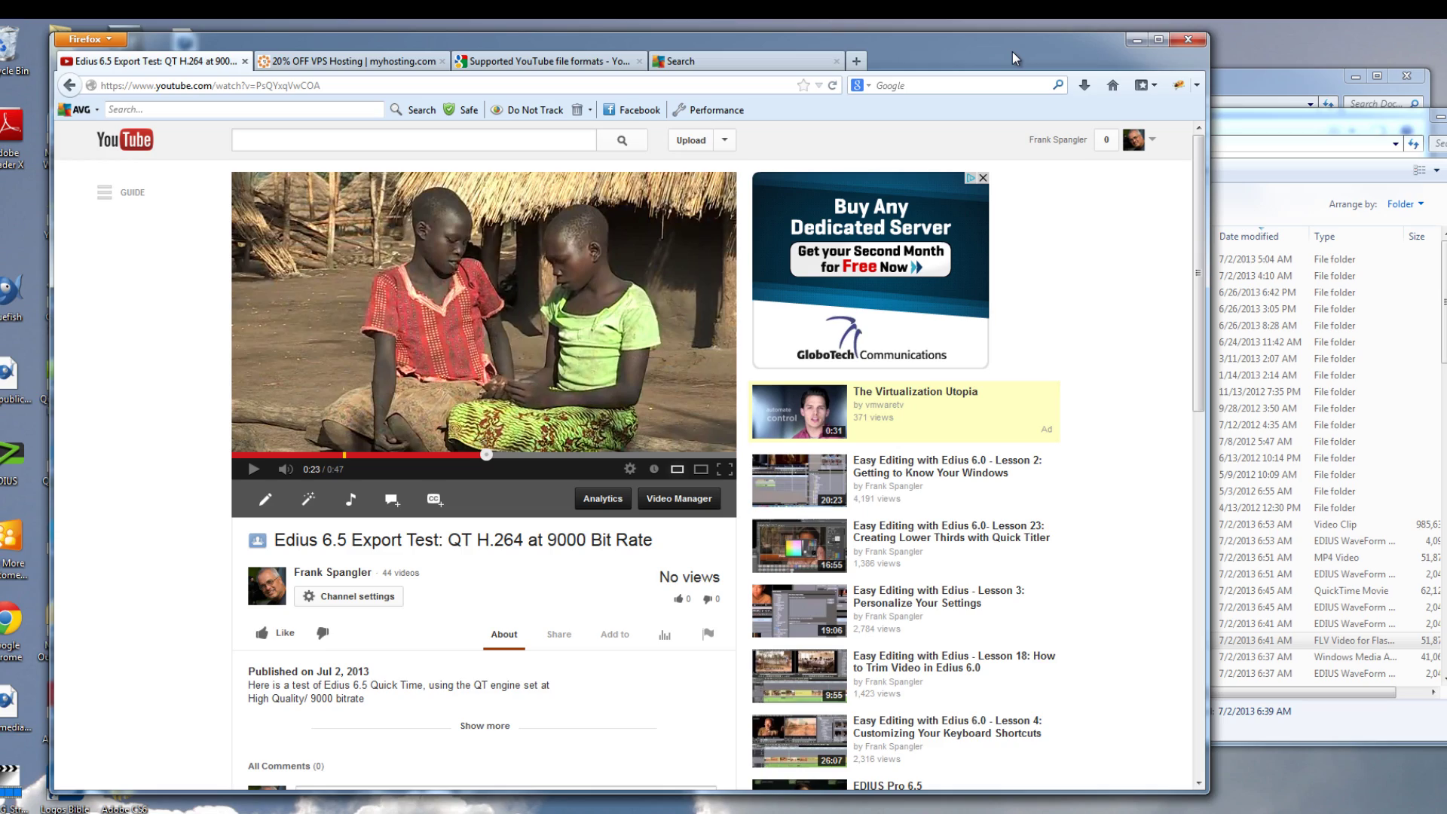
left_click(1138, 41)
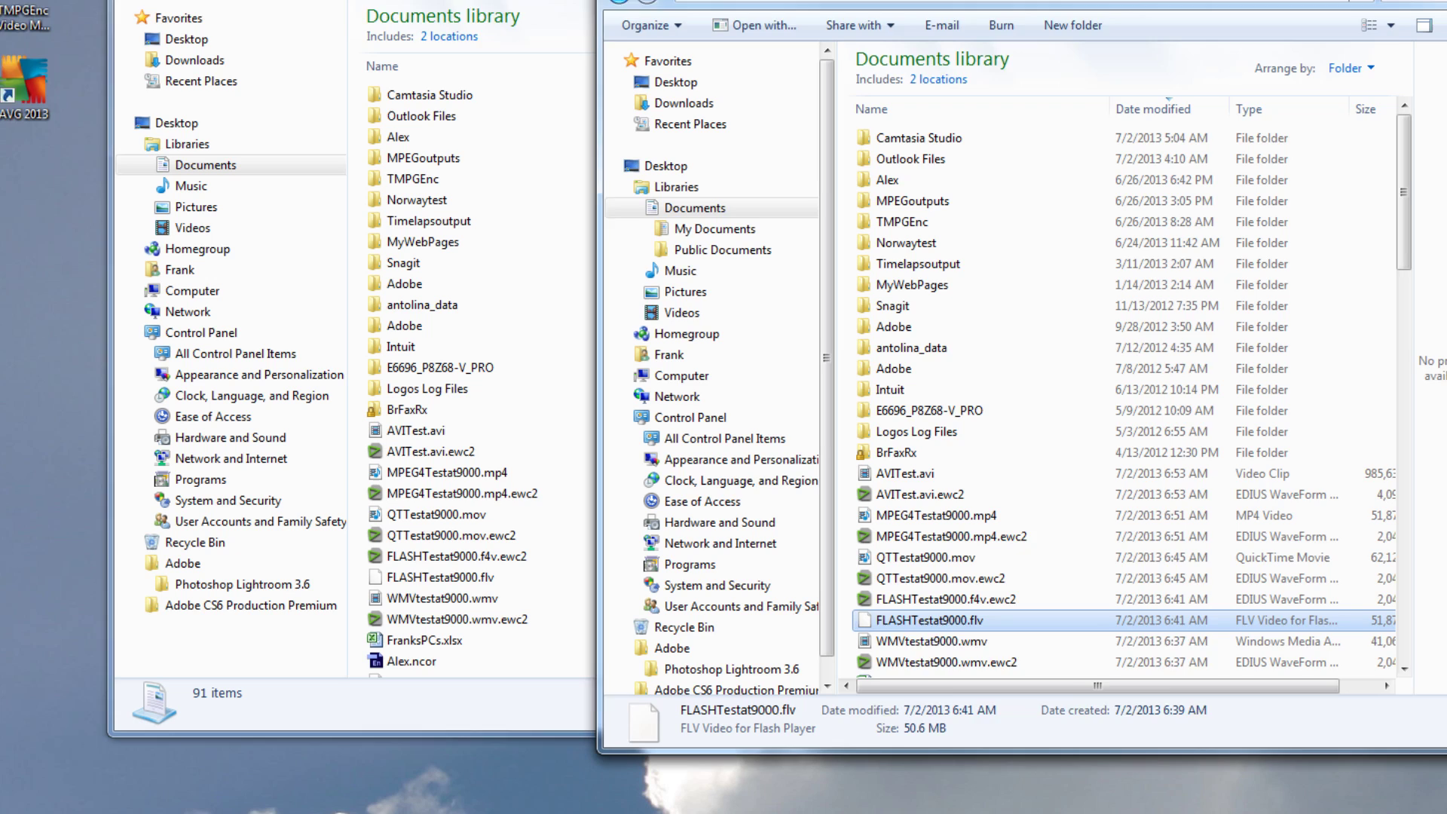